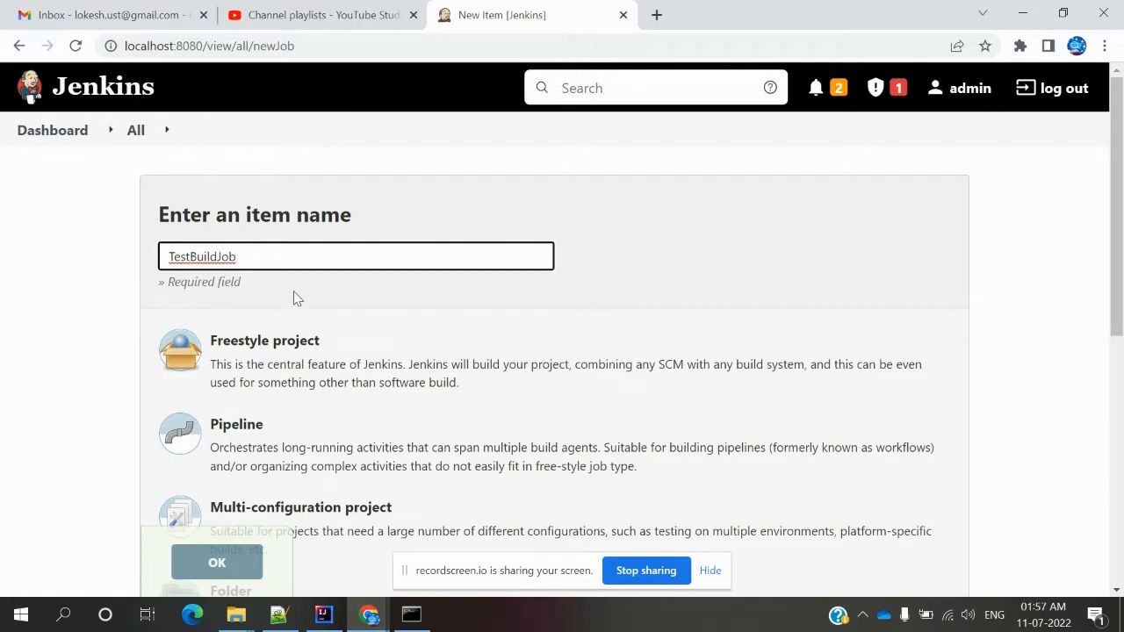
Create the item TestBuildJob as a Freestyle project.
scroll(294, 299, down, 1)
scroll(294, 299, down, 1)
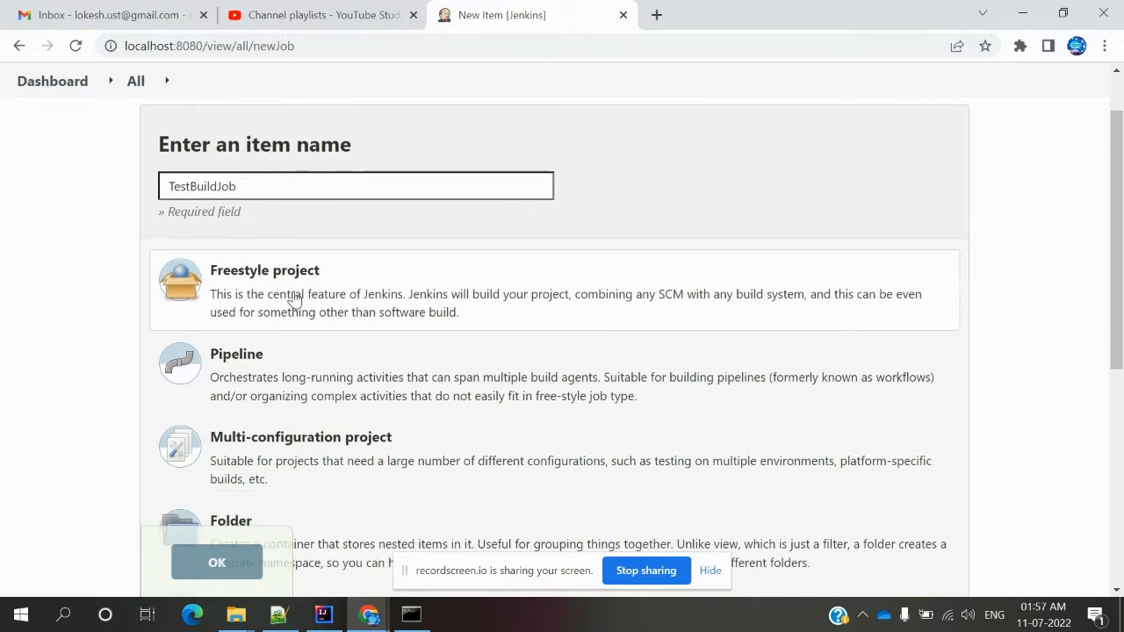
click(294, 298)
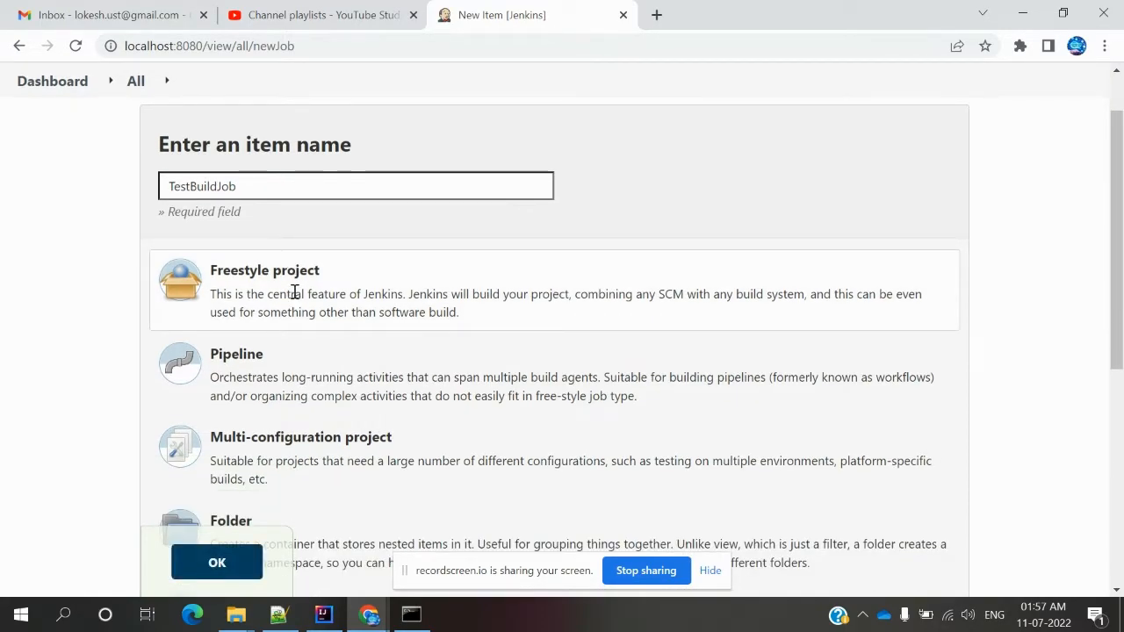
click(216, 563)
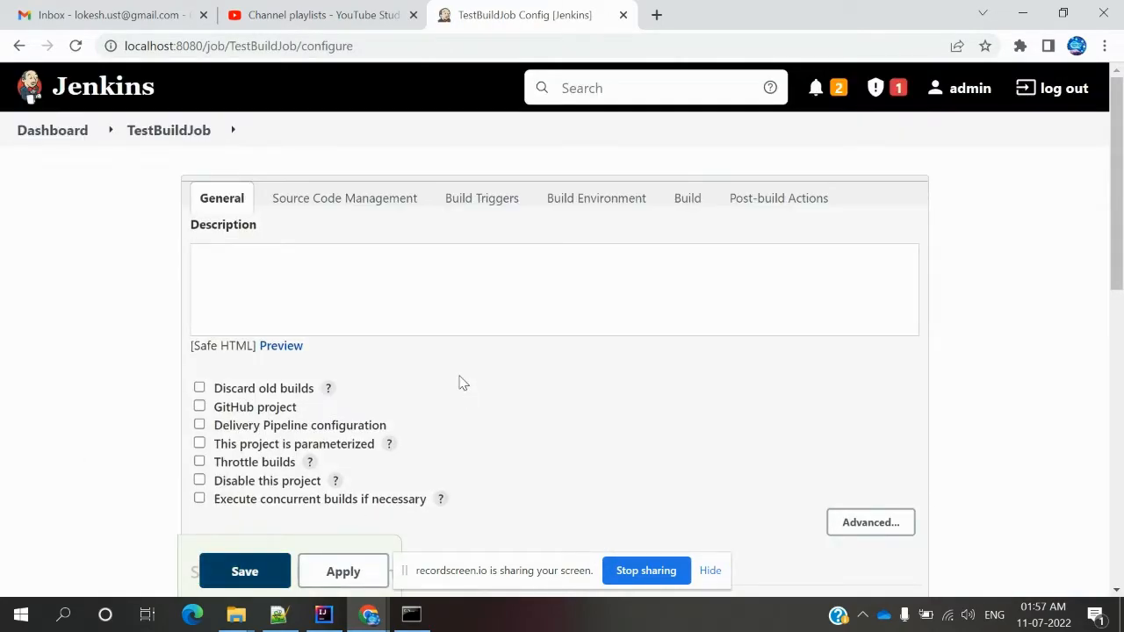
Add an Execute Windows batch command build step running "java -version" to TestBuildJob and save the configuration.
click(681, 202)
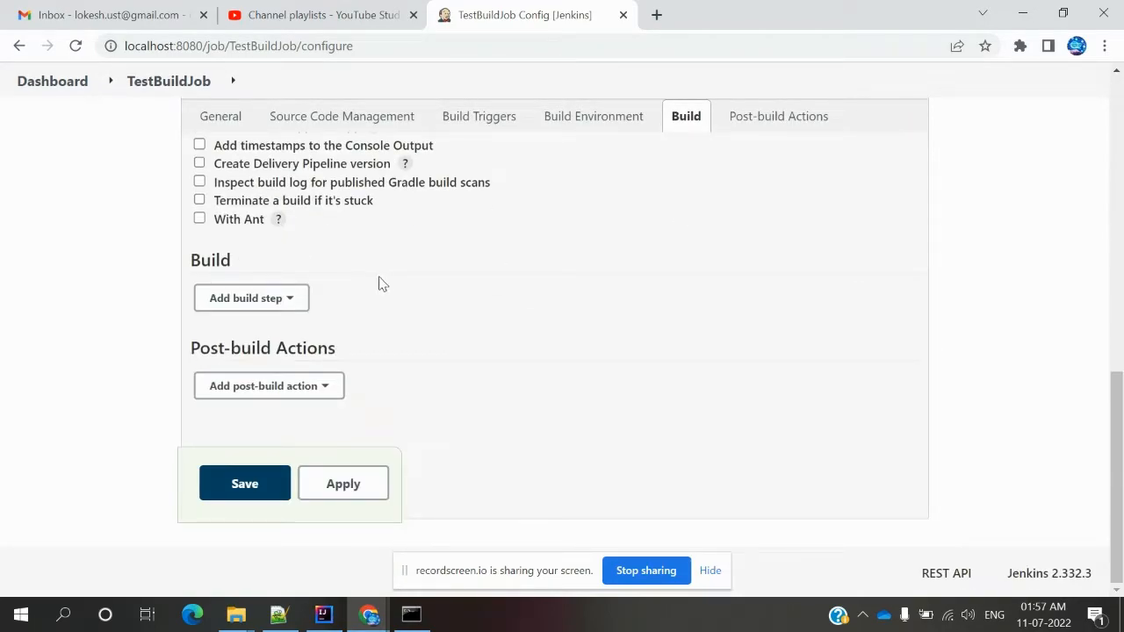
click(281, 300)
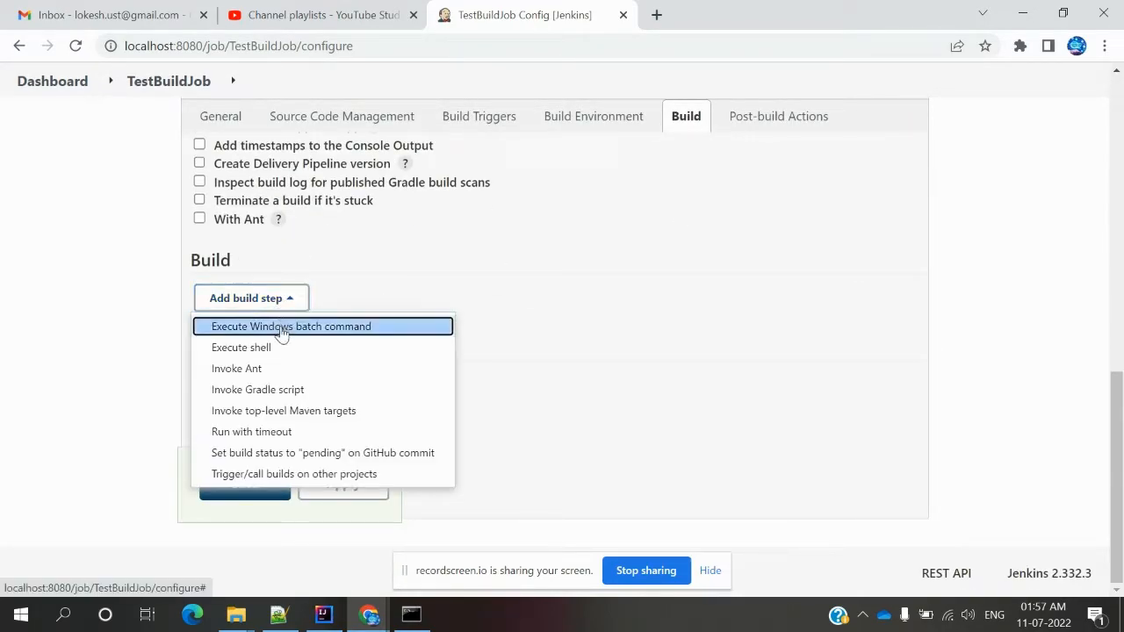
click(281, 330)
click(284, 381)
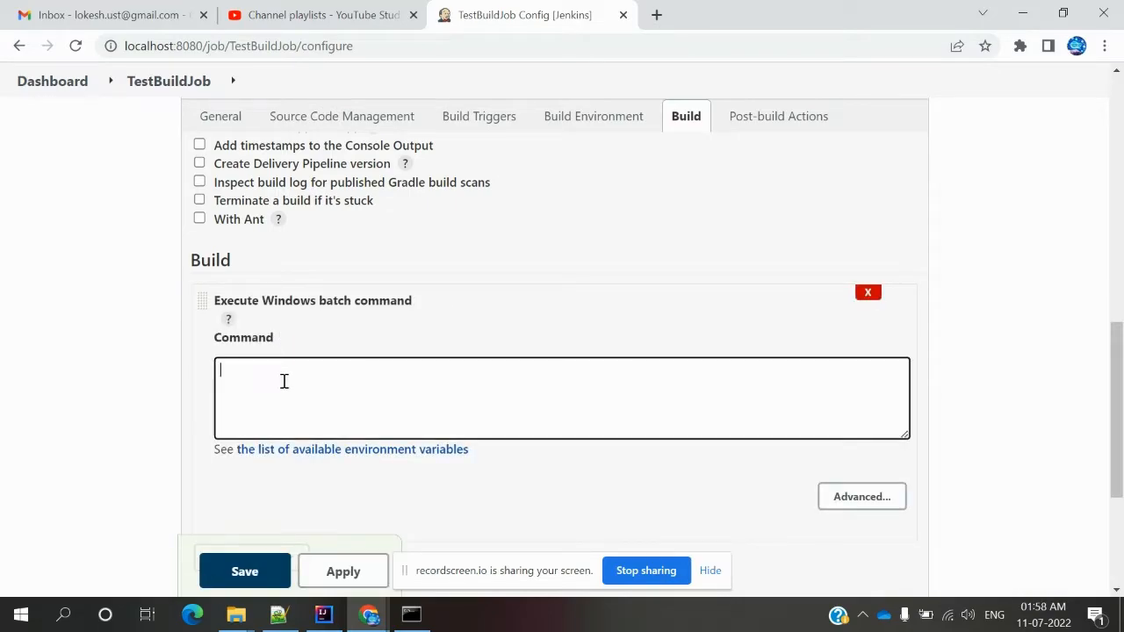
text(java -versio)
click(318, 581)
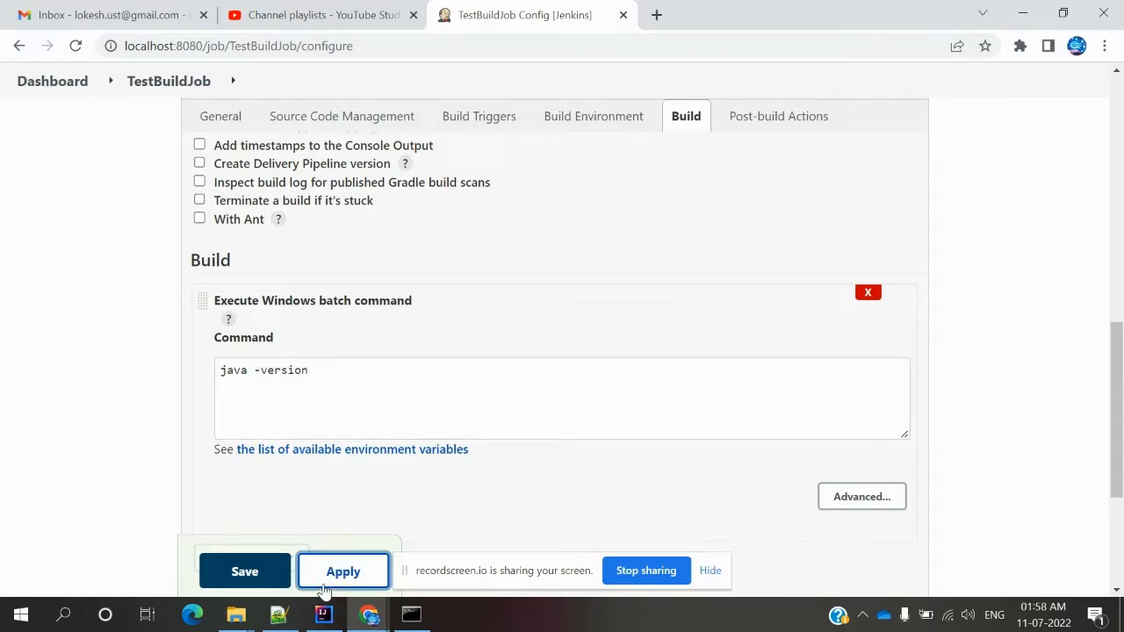
click(253, 587)
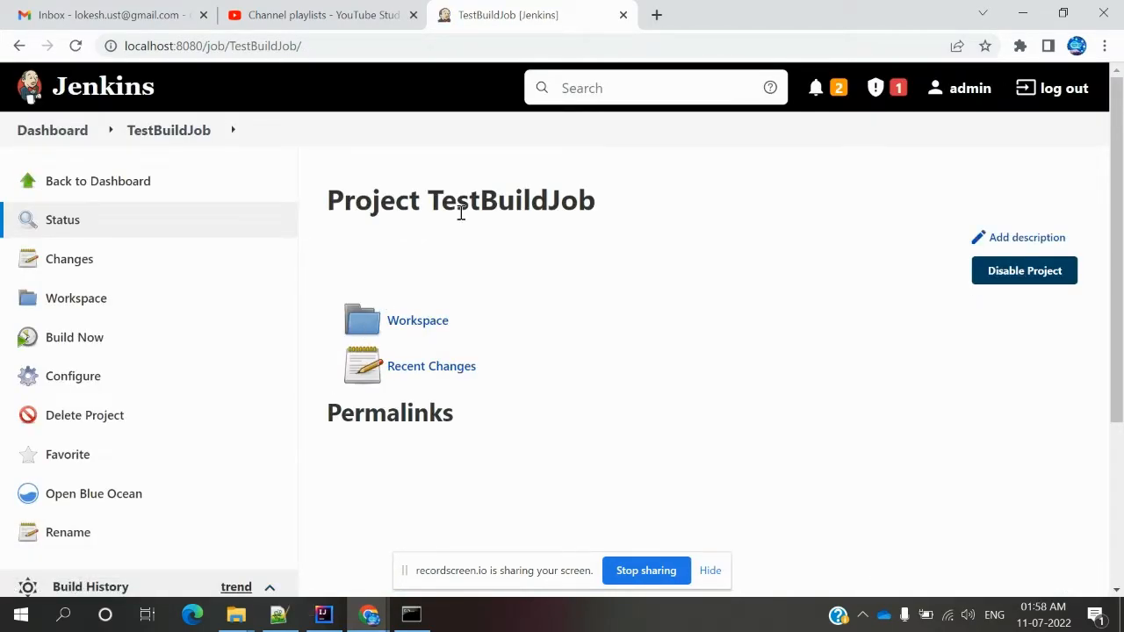
Return to the Jenkins dashboard and check the Step 1 notes in Notepad++ for the required jobs.
click(53, 131)
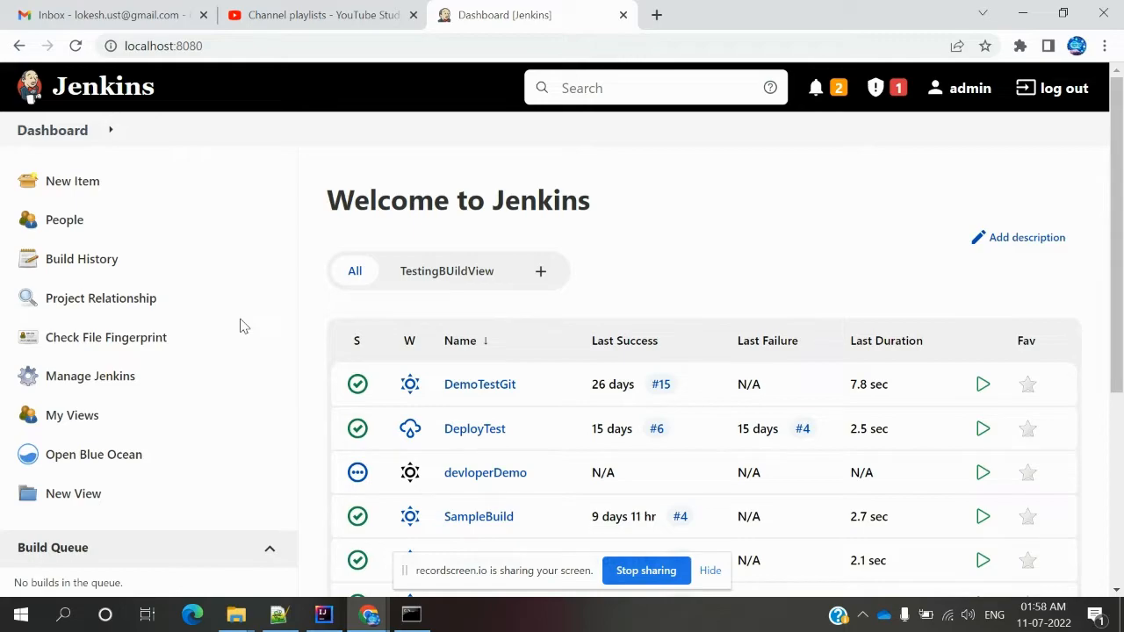
key(alt+Tab)
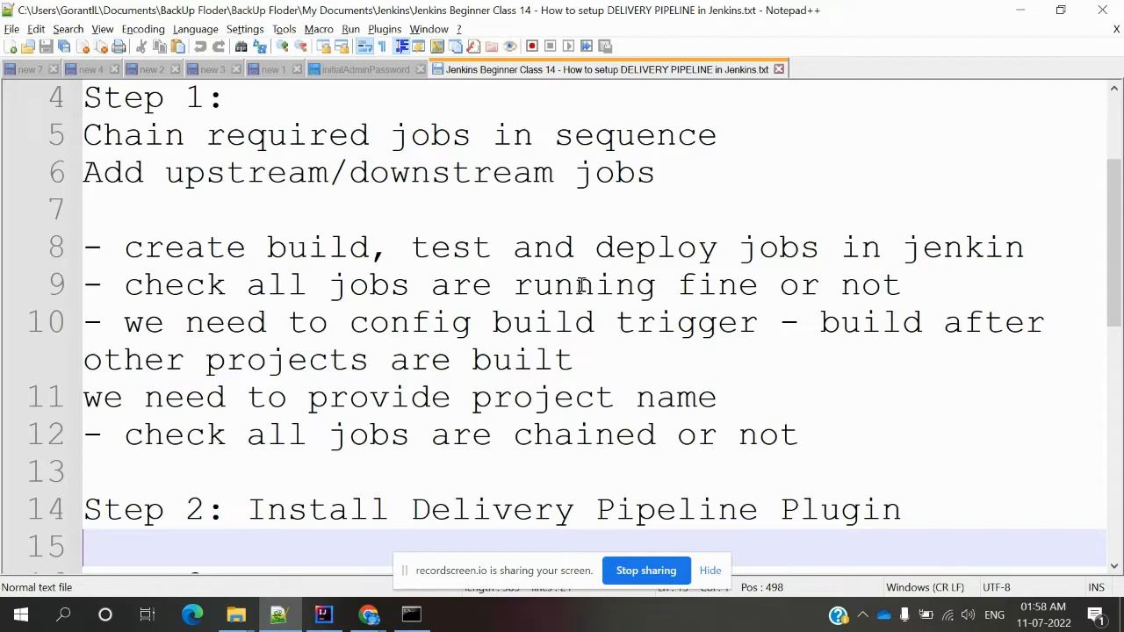
key(alt+Tab)
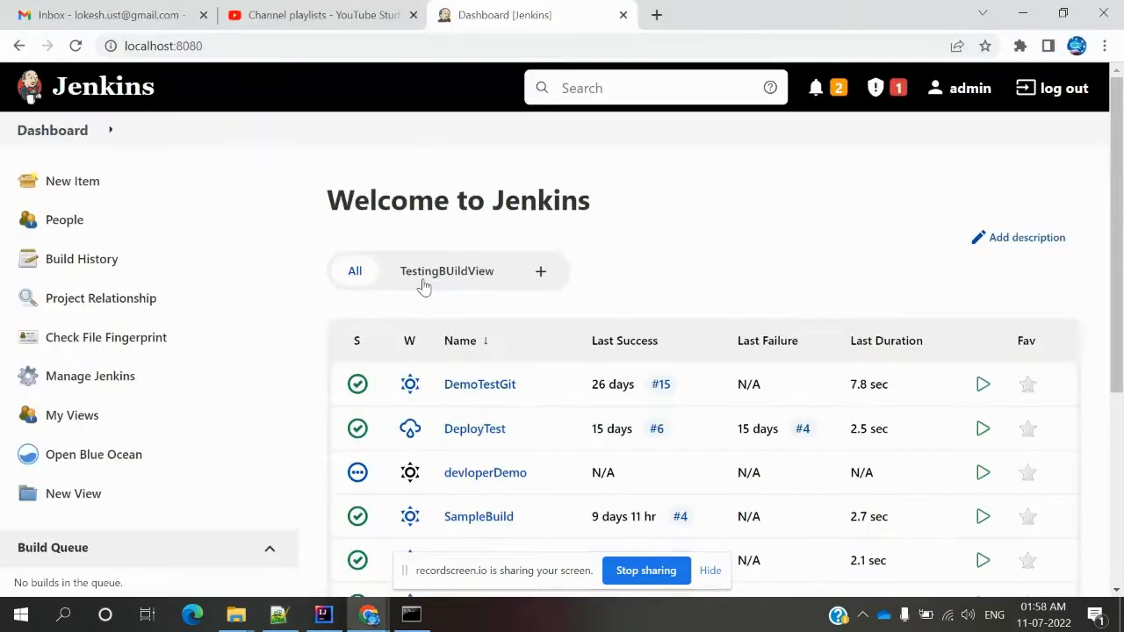
Create a new Freestyle project named TestForTestDepJob.
click(94, 187)
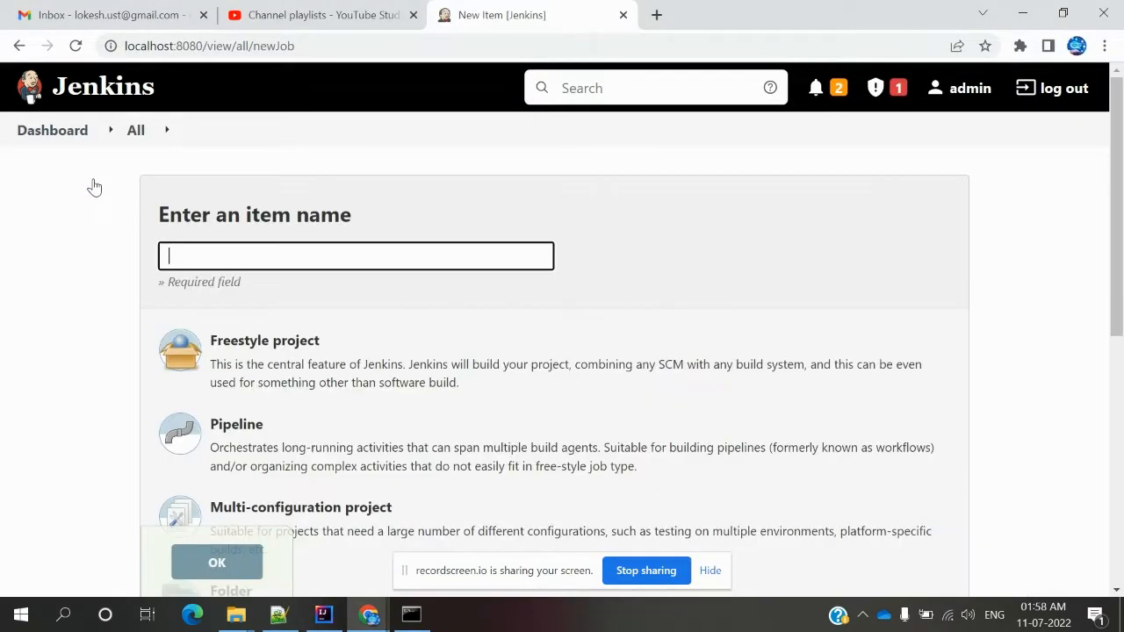
click(275, 260)
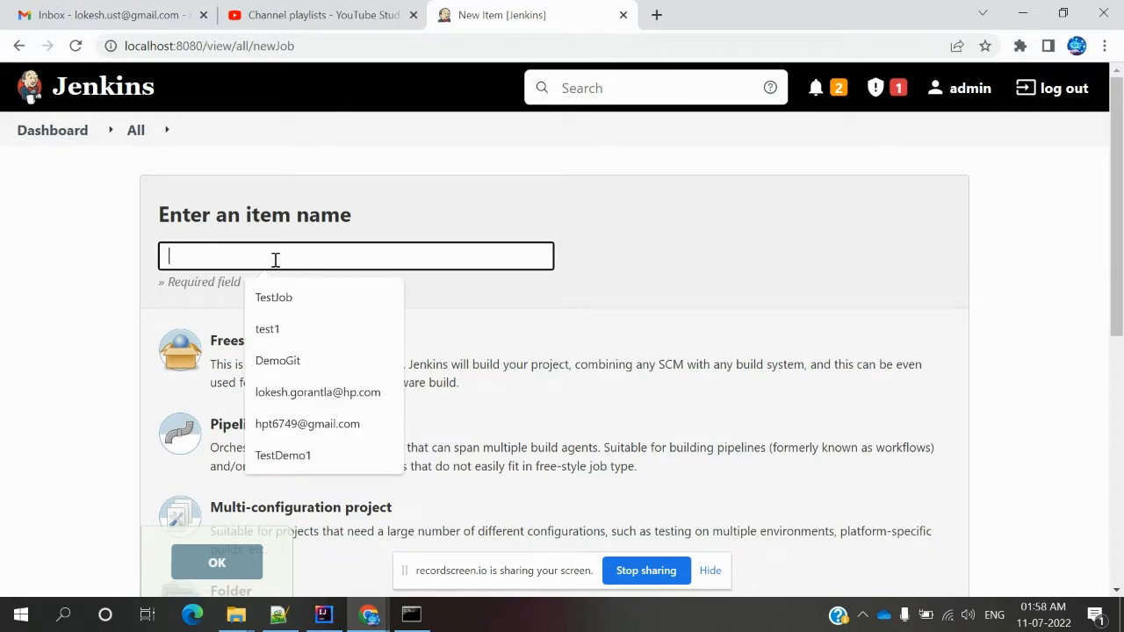
text(Test)
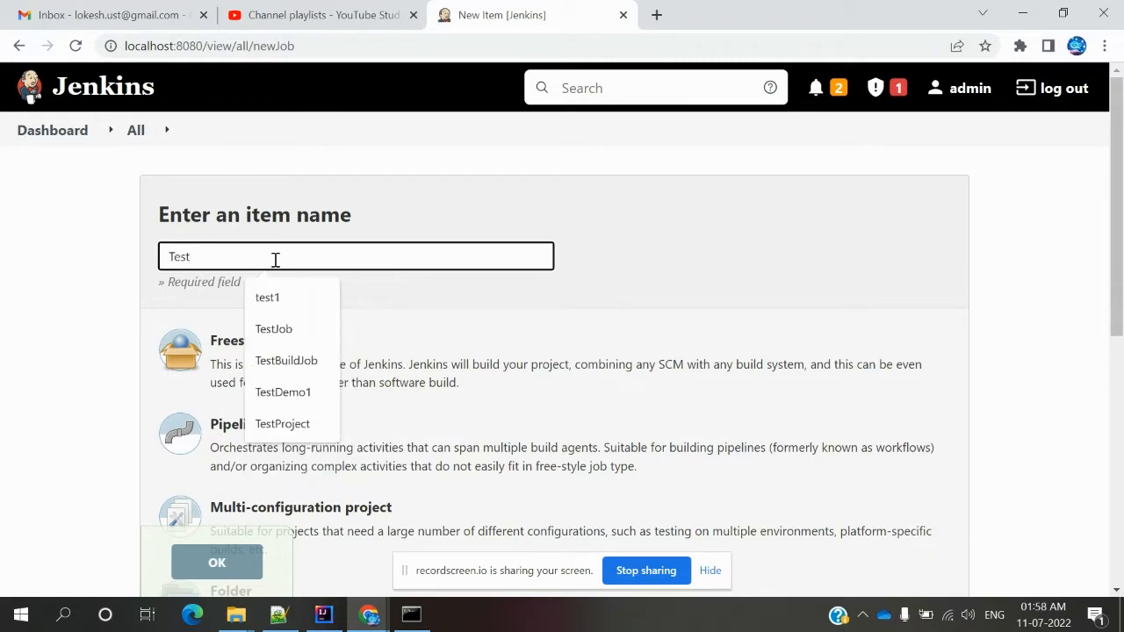
text(Fro)
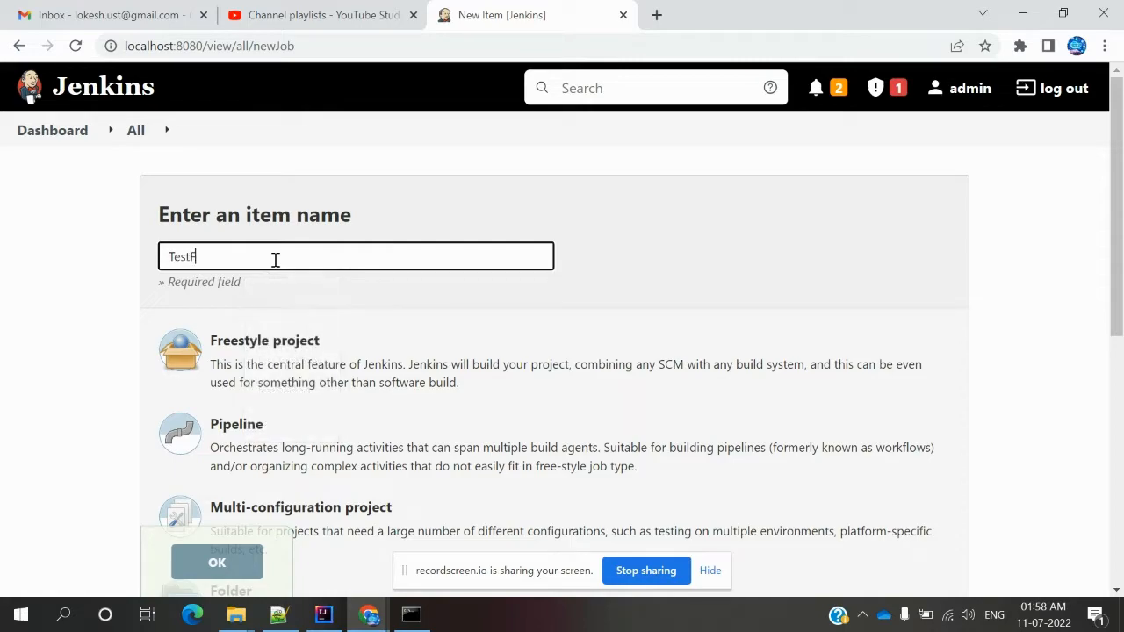
key(BackSpace)
key(BackSpace)
text(orTest)
text(Dem)
key(BackSpace)
key(BackSpace)
text(pJob)
click(256, 389)
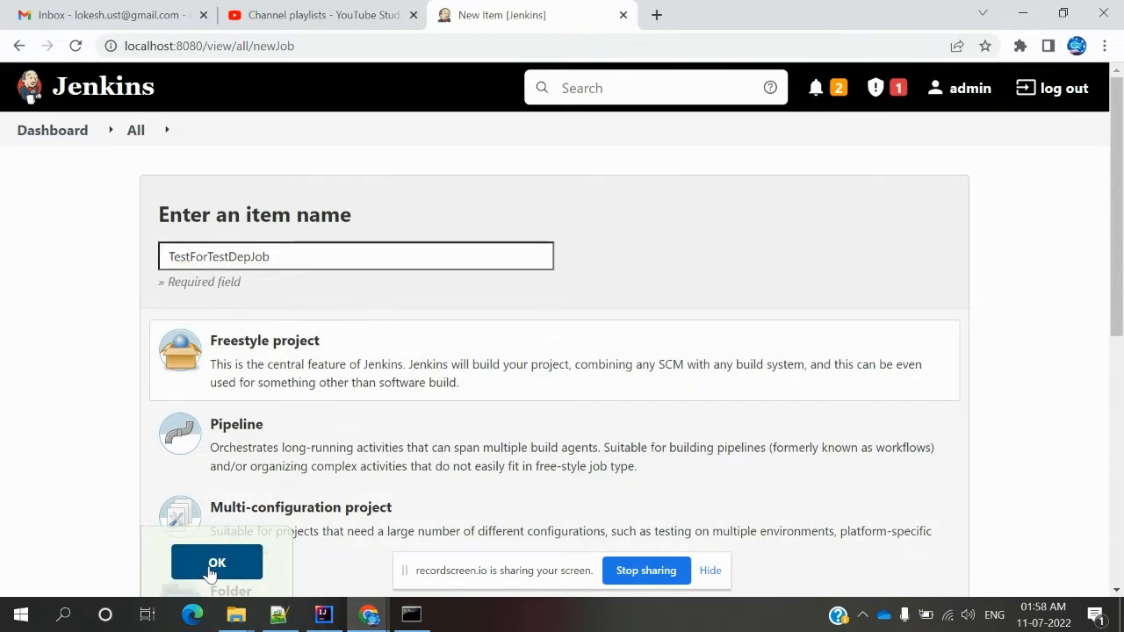
click(210, 566)
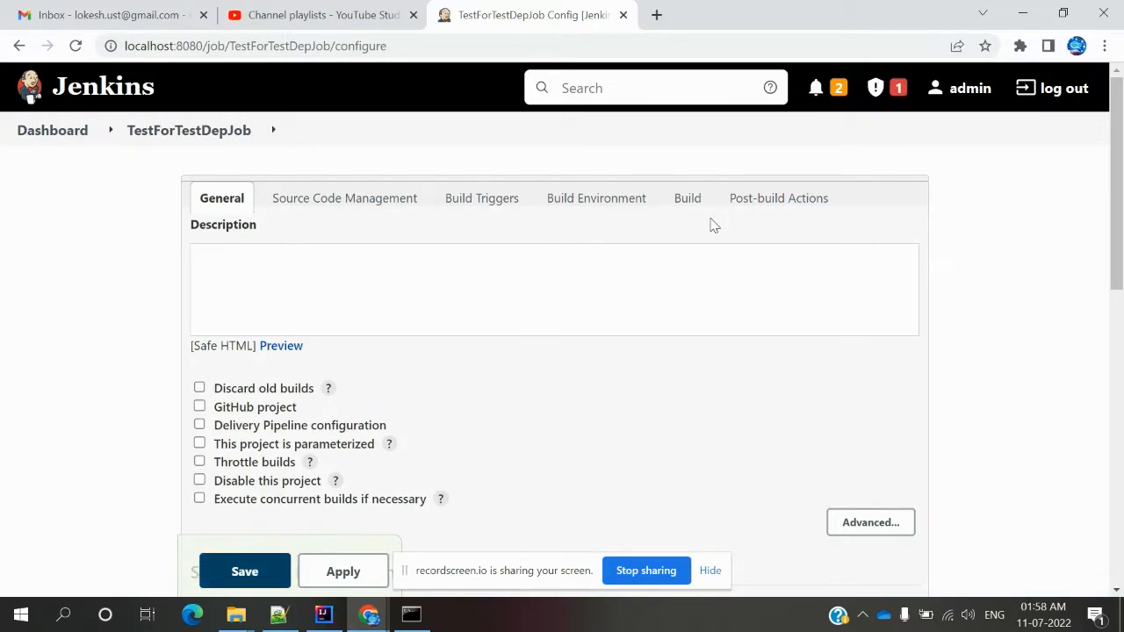
Give TestForTestDepJob an Execute Windows batch command build step with "java -version" and save the job.
click(694, 202)
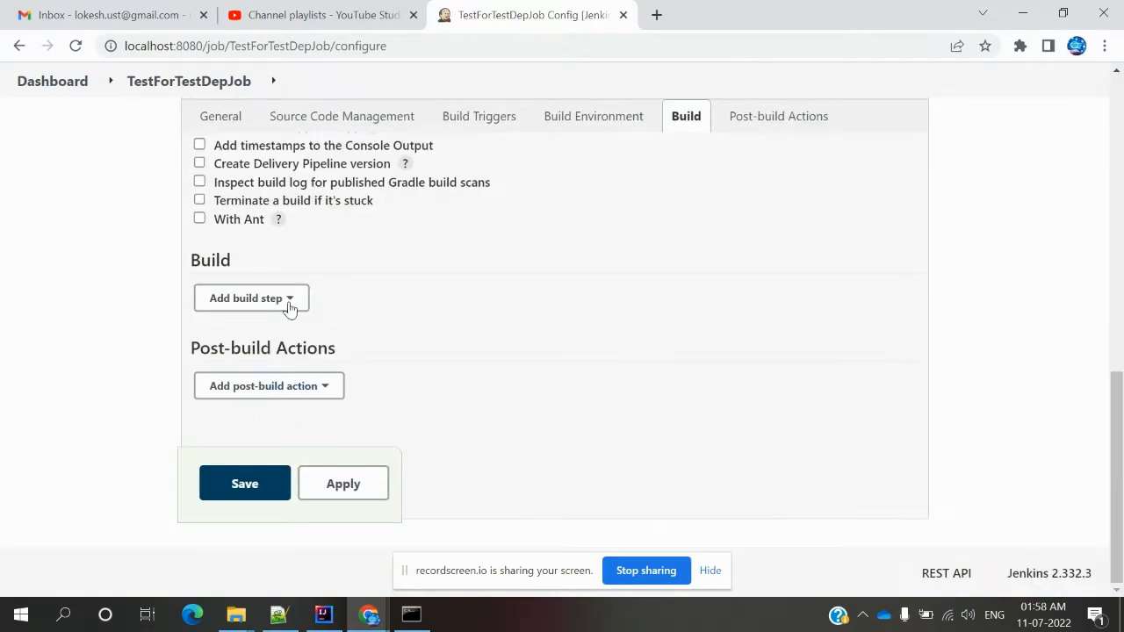
click(290, 303)
click(294, 326)
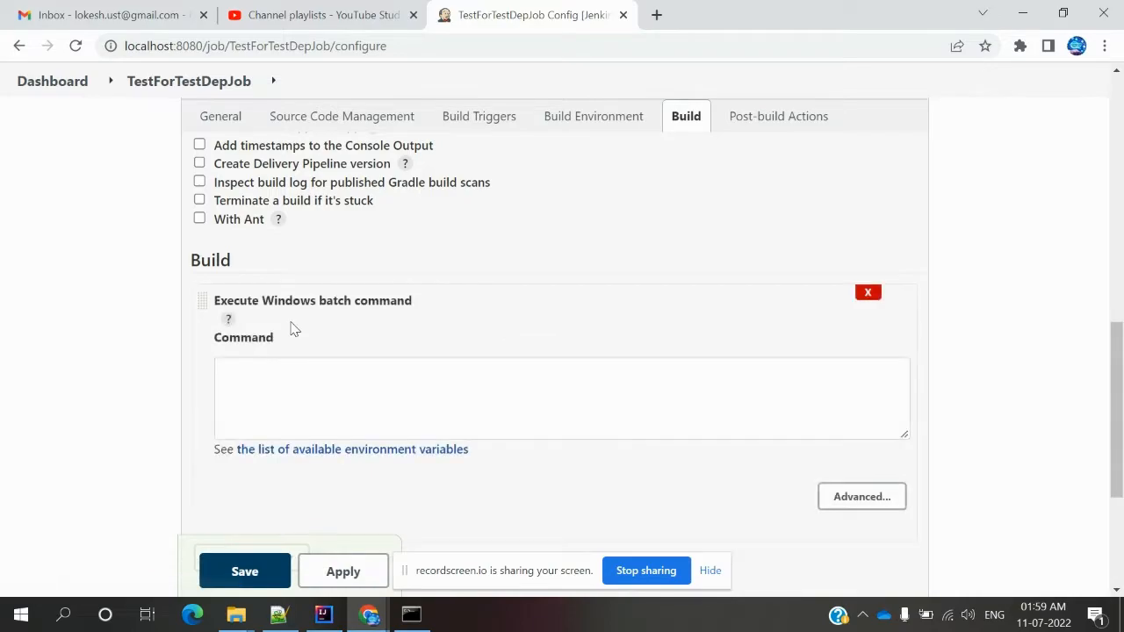
click(274, 380)
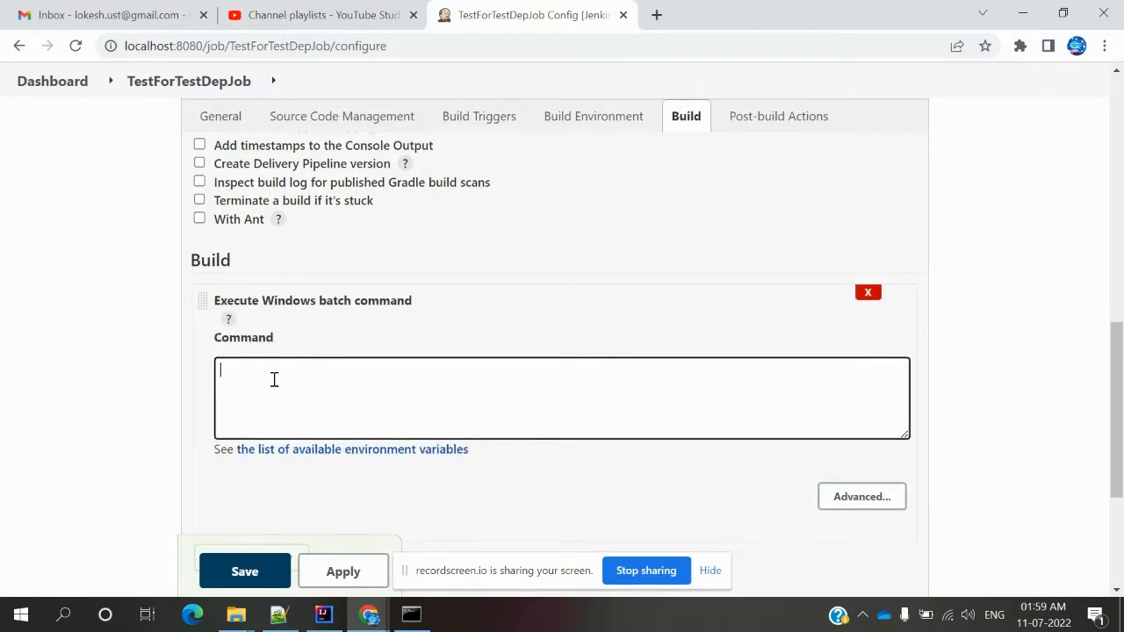
text(java -version)
click(338, 572)
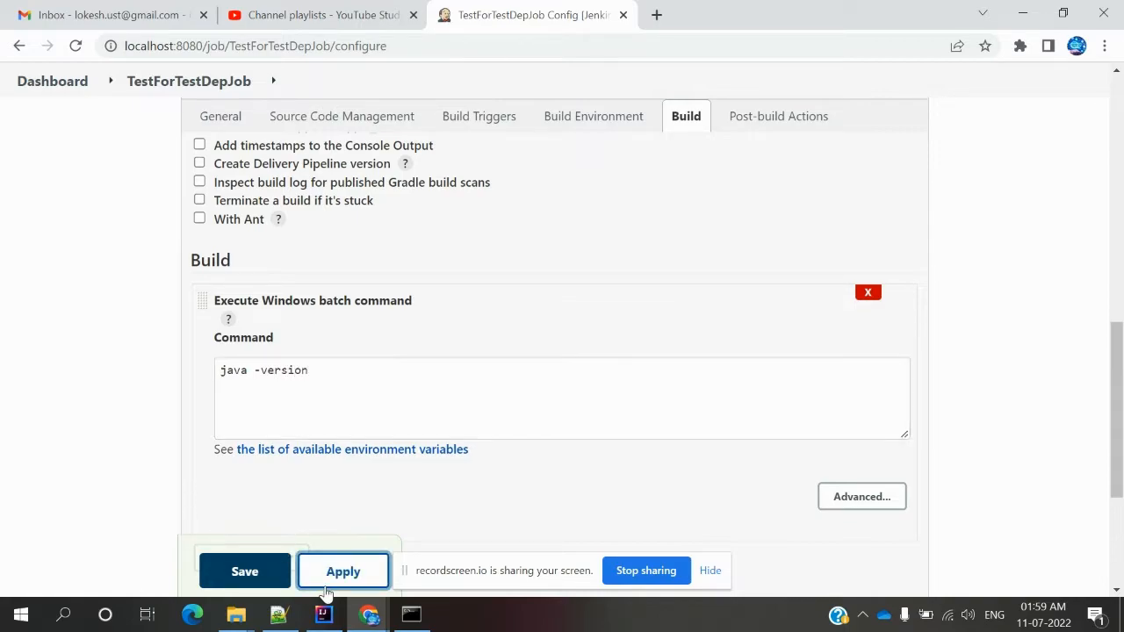
click(259, 575)
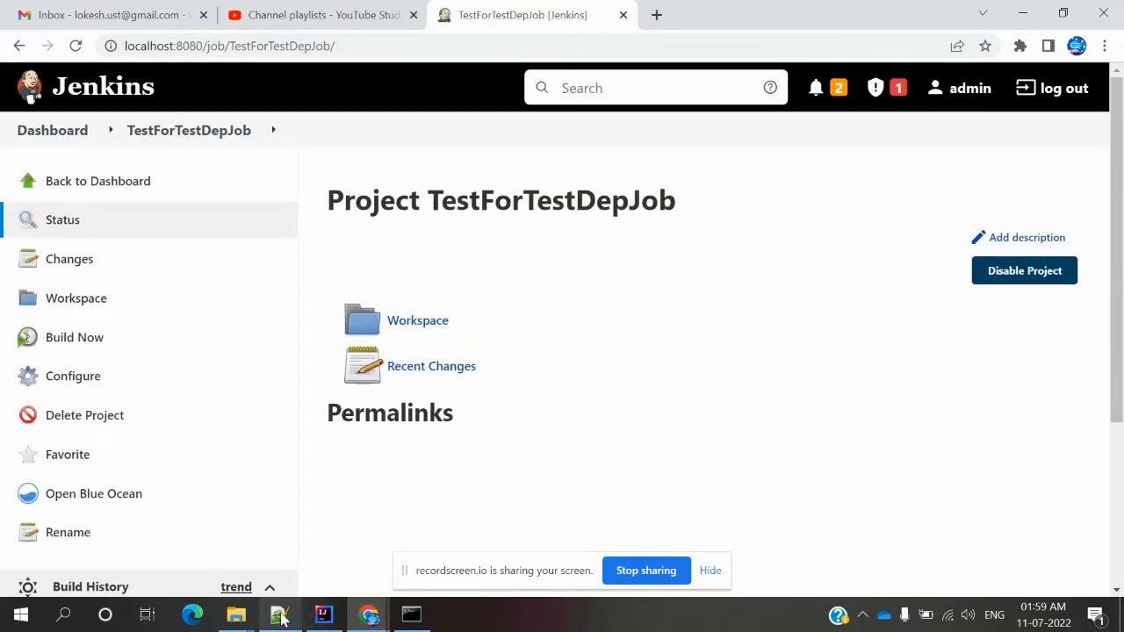
Switch to the Notepad++ notes, highlight the word "deploy" in the job list line, and return to Jenkins.
click(281, 617)
double_click(654, 249)
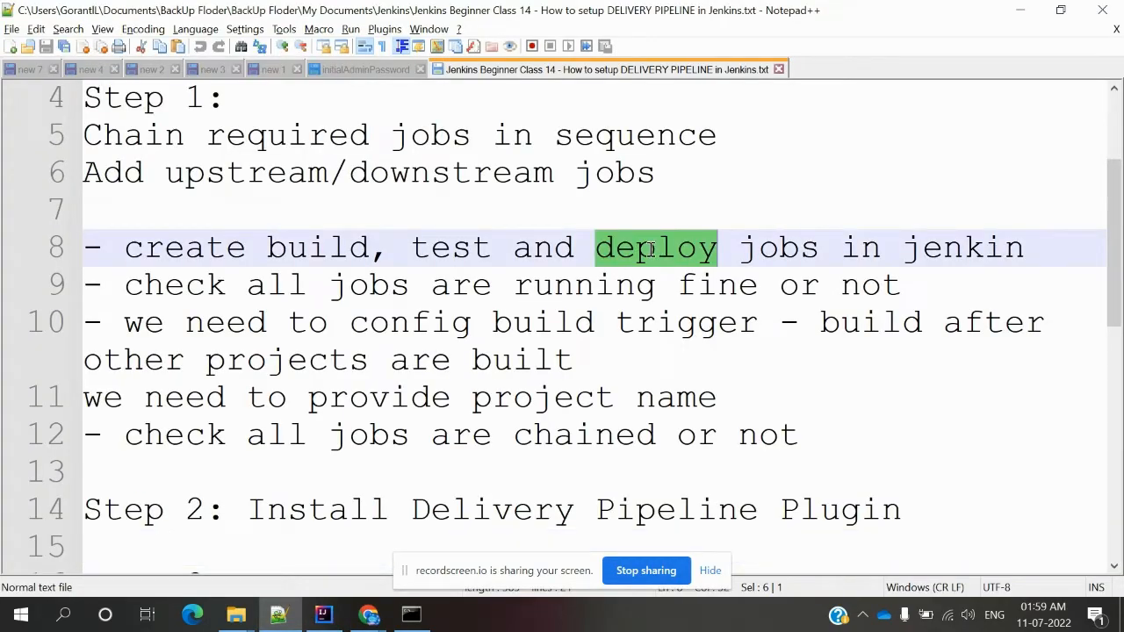
key(alt+Tab)
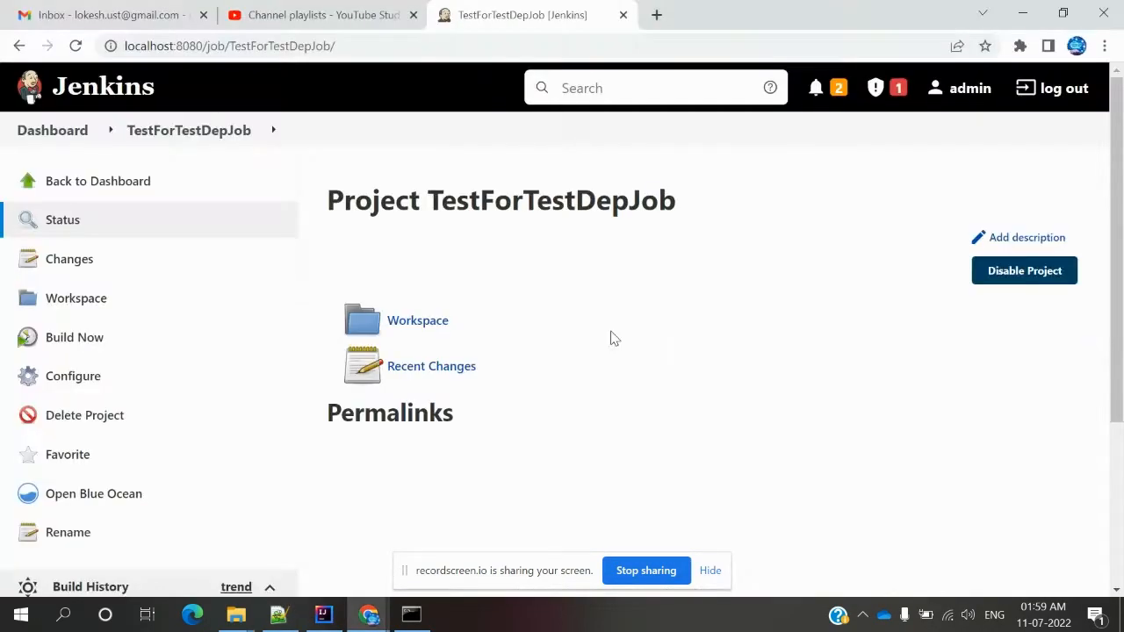
Create another Freestyle project from the dashboard, named TestdeployJob.
click(51, 130)
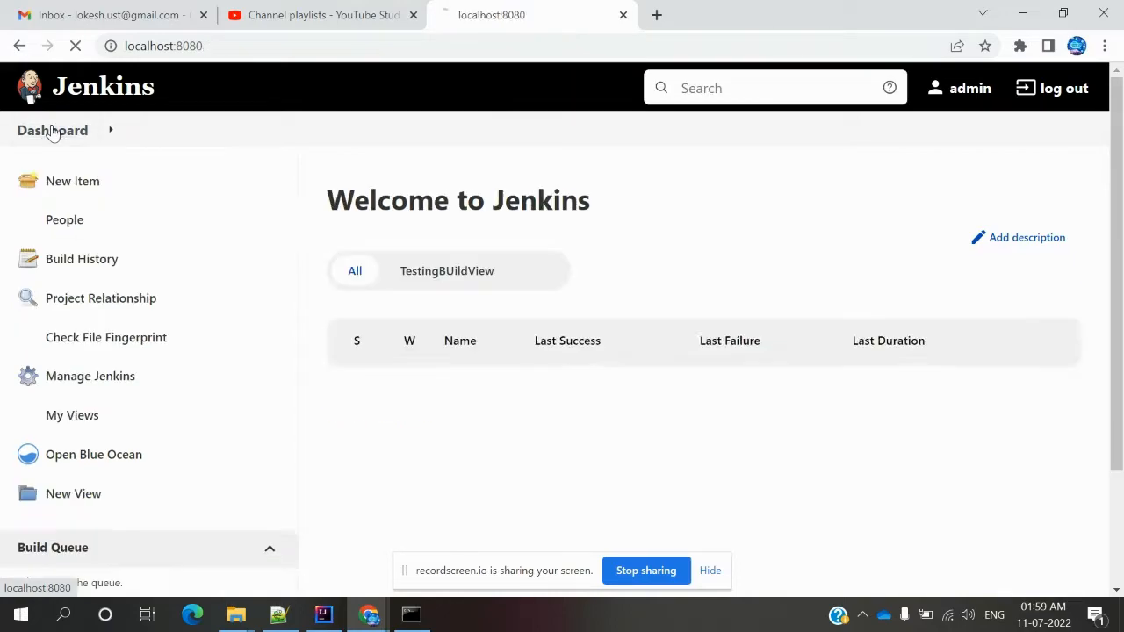
click(92, 191)
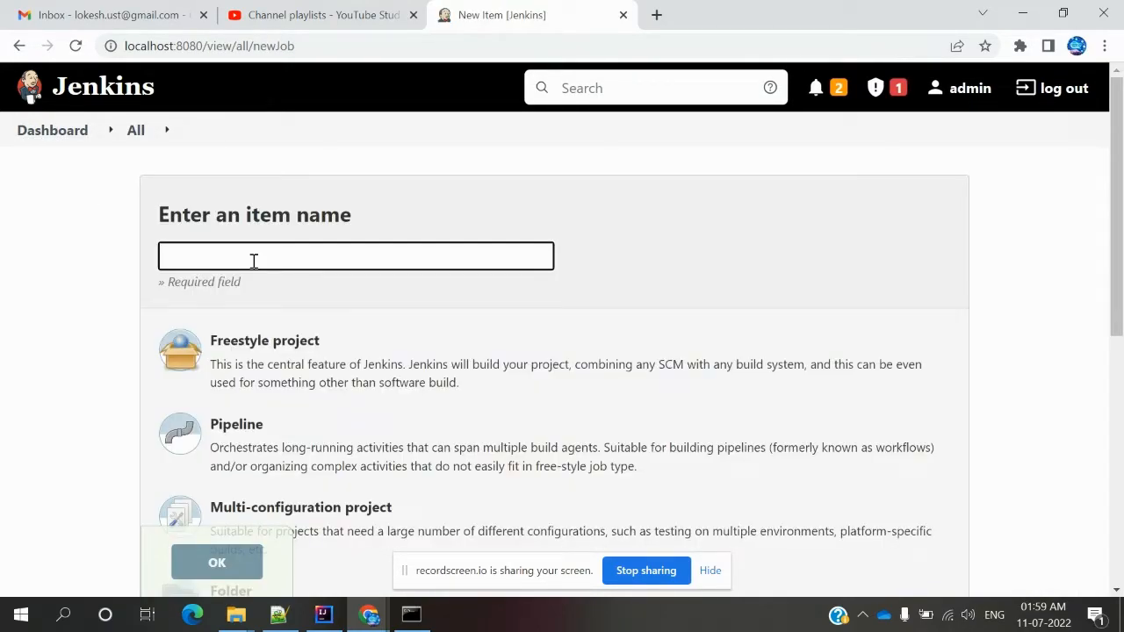
text(TestdeployJob)
key(BackSpace)
key(BackSpace)
text(ob)
click(233, 367)
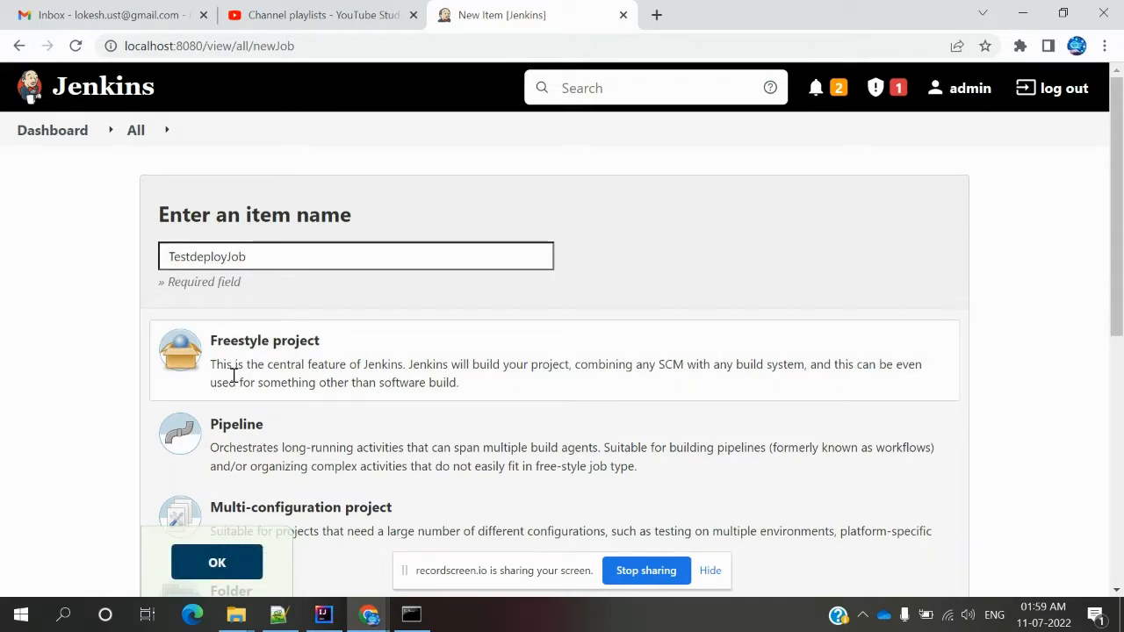
click(221, 569)
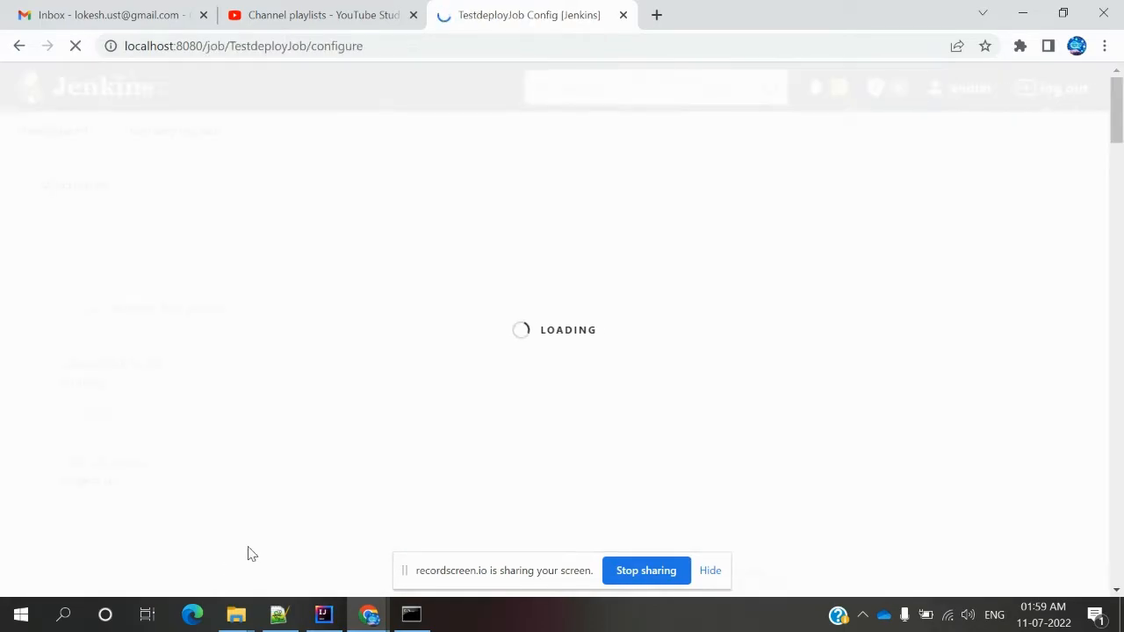
Configure TestdeployJob with an Execute Windows batch command build step running "java -version" and save it.
click(690, 206)
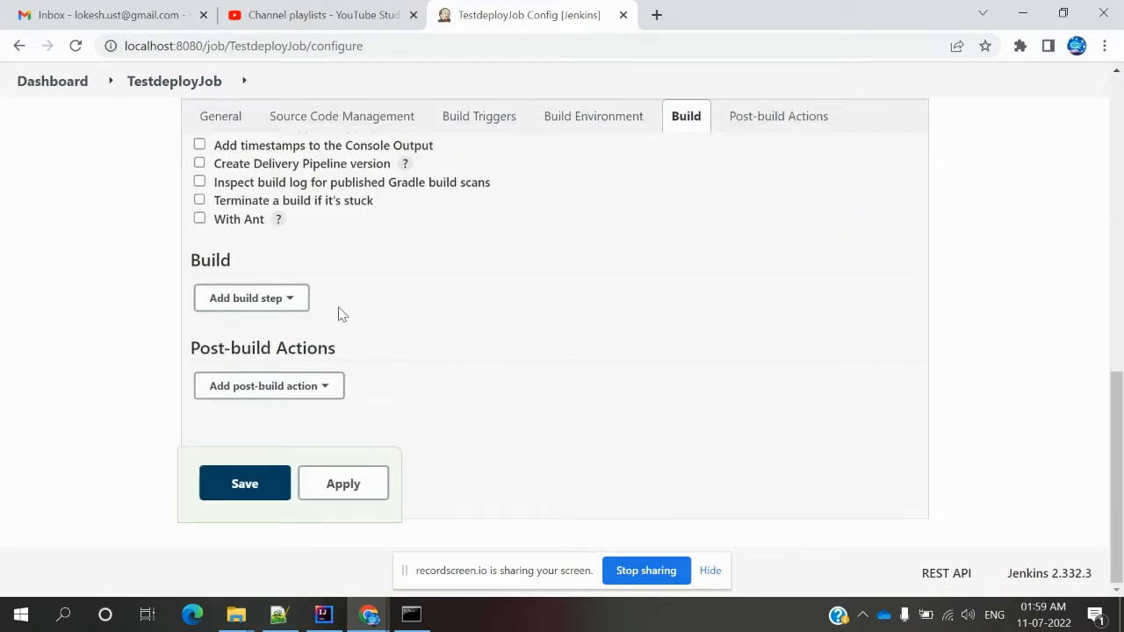
click(288, 301)
click(294, 326)
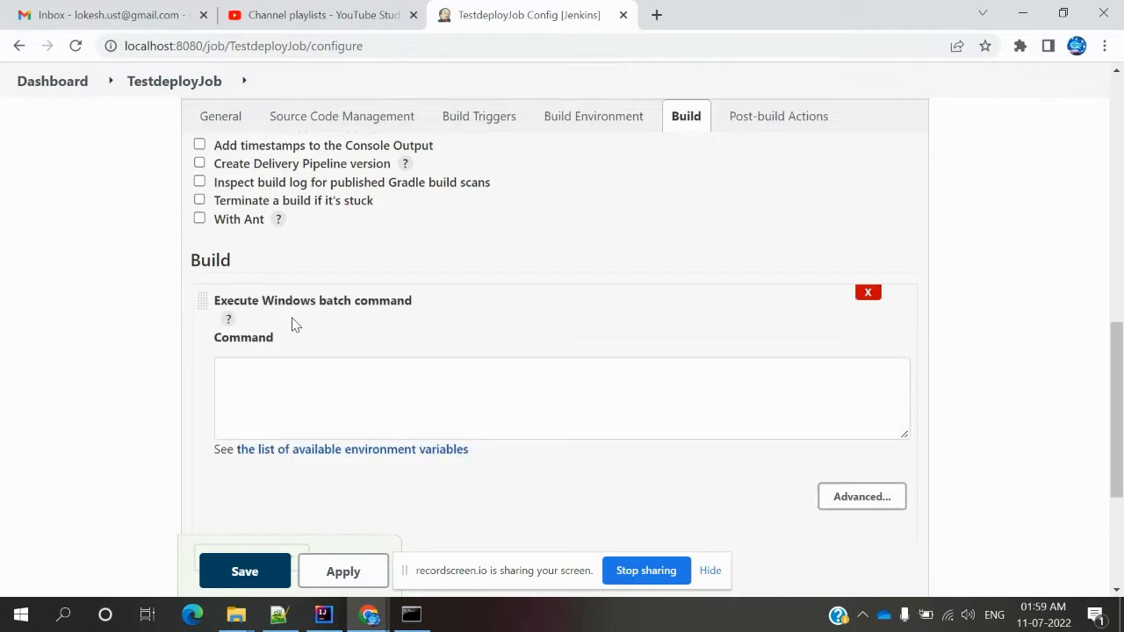
click(286, 391)
text(java )
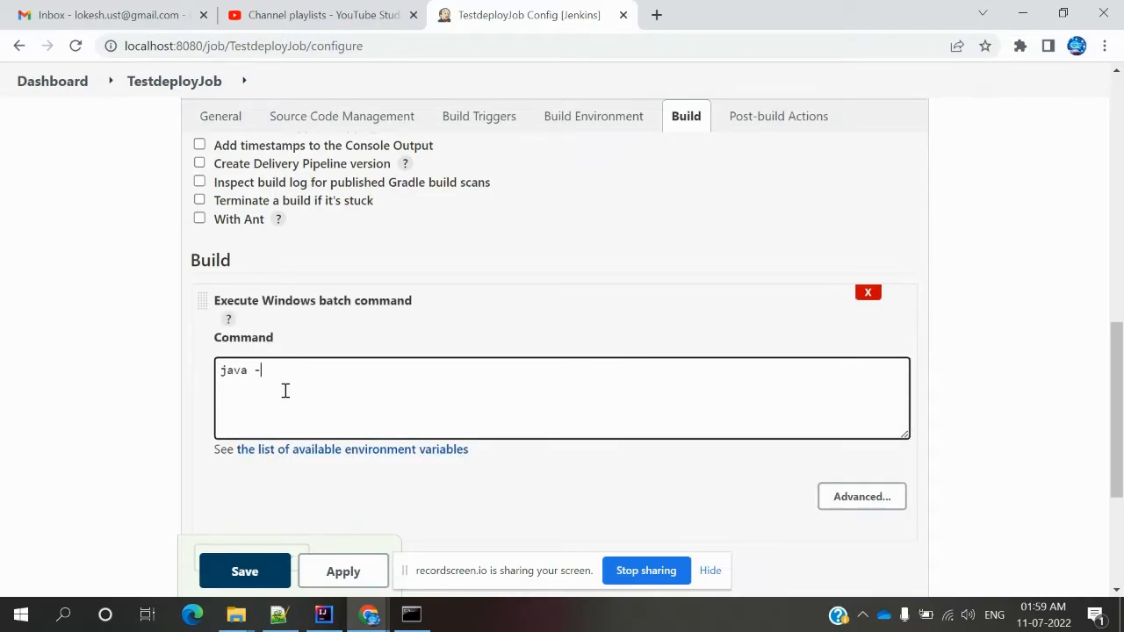
text(-versio)
click(343, 579)
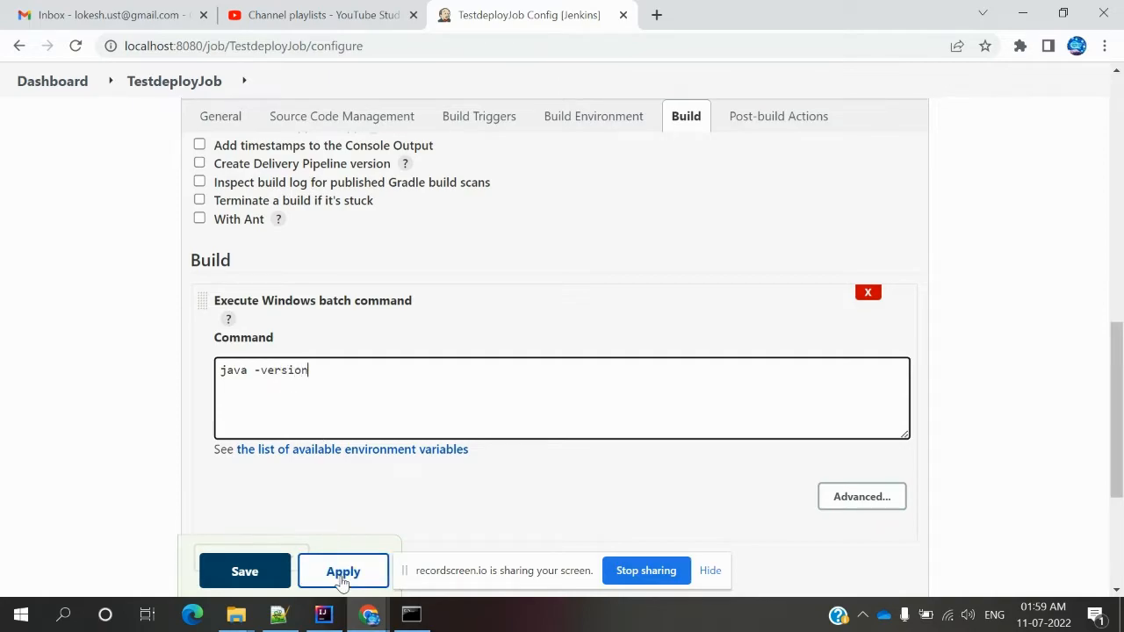
click(269, 580)
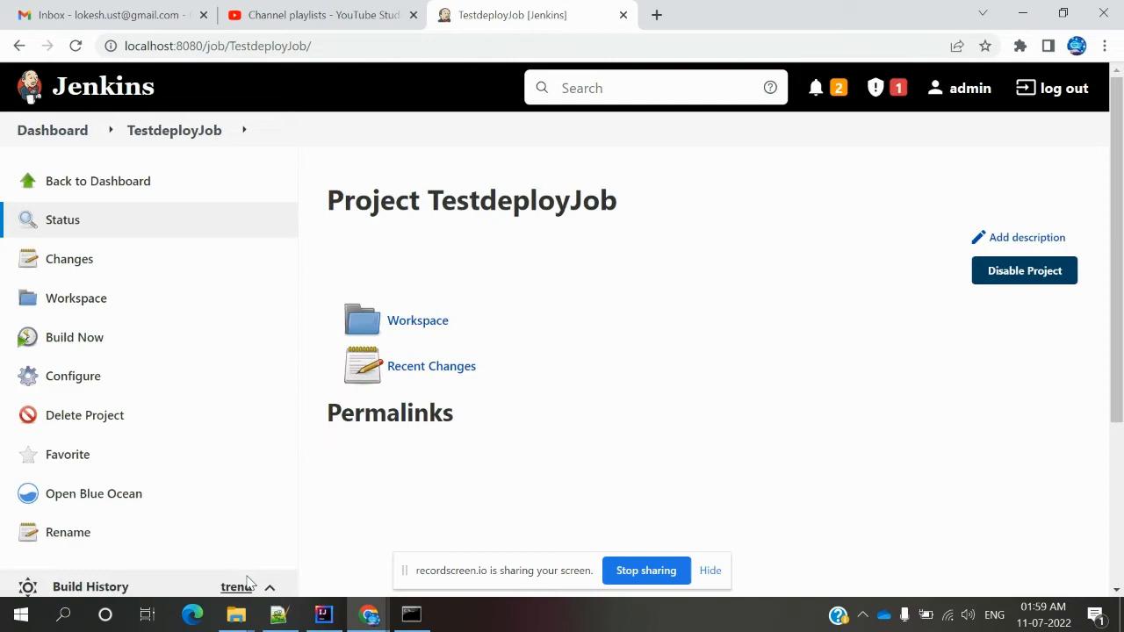
Return to the dashboard and look over the new build, test and deploy jobs in the job list.
click(56, 132)
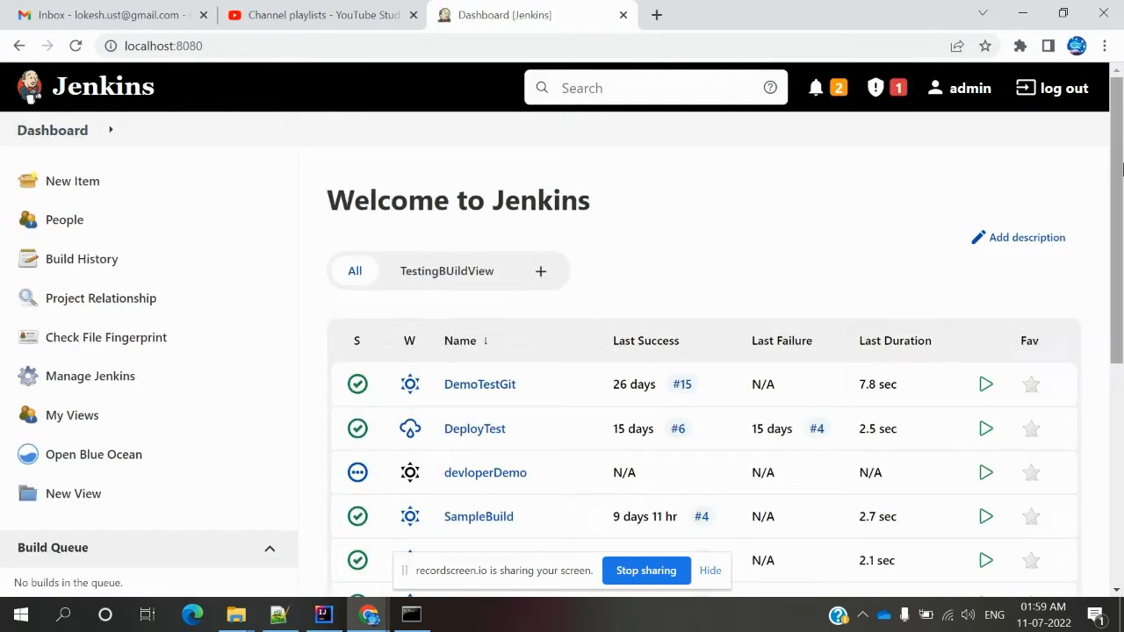
drag(1119, 167, 1118, 392)
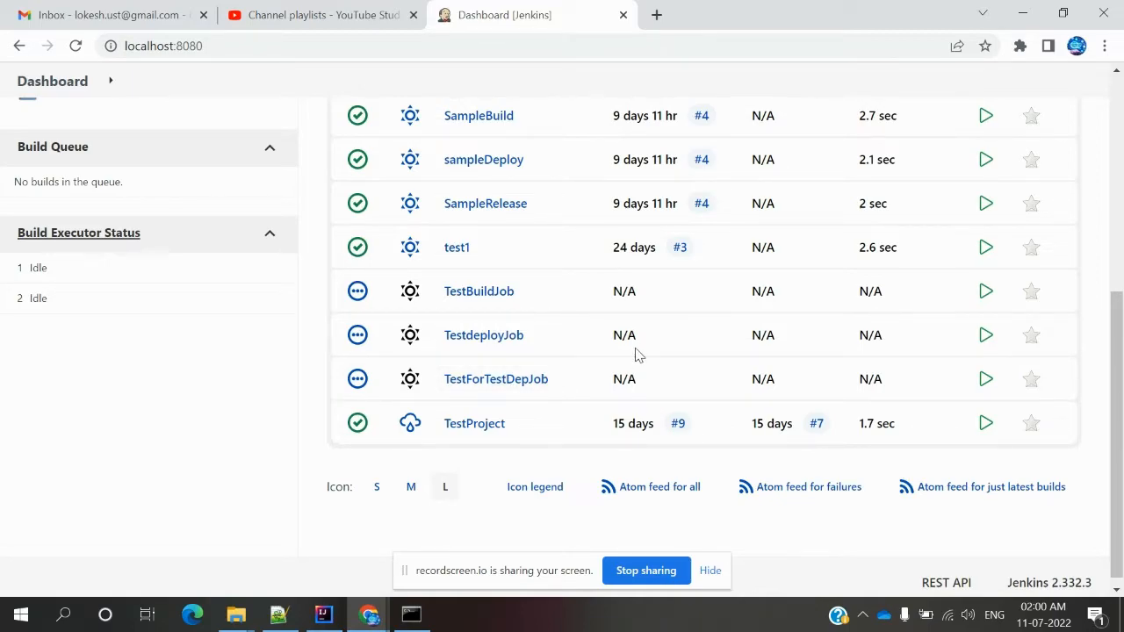
Switch to the Notepad++ notes, read through the remaining delivery pipeline steps, and return to Jenkins.
click(278, 615)
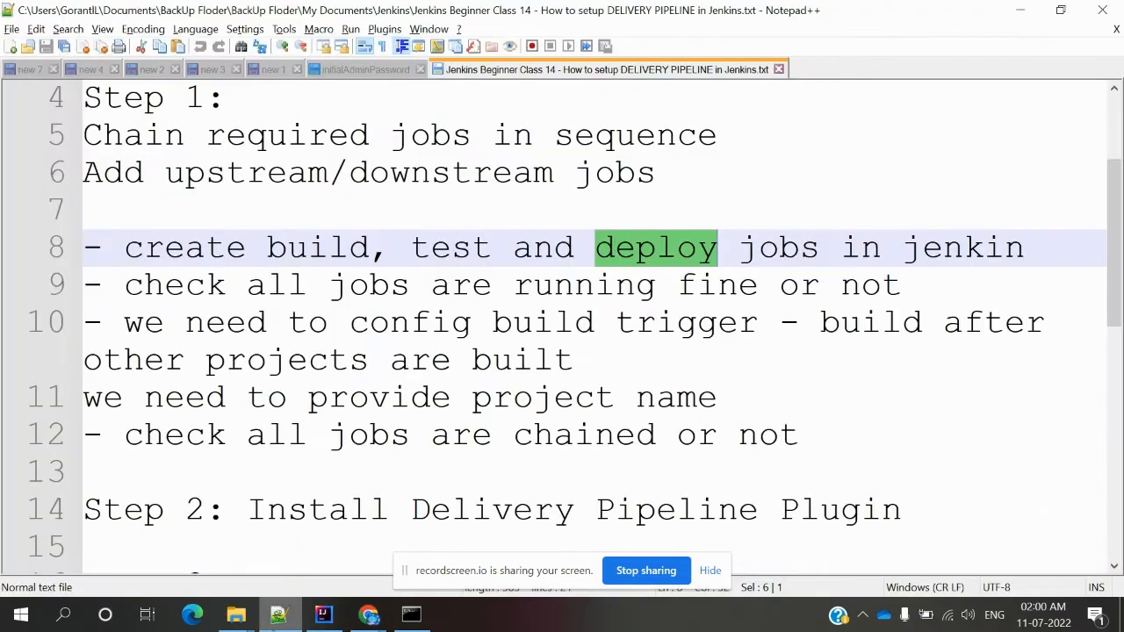
click(283, 479)
key(Down)
key(Down)
key(Down)
key(Down)
key(Down)
key(Down)
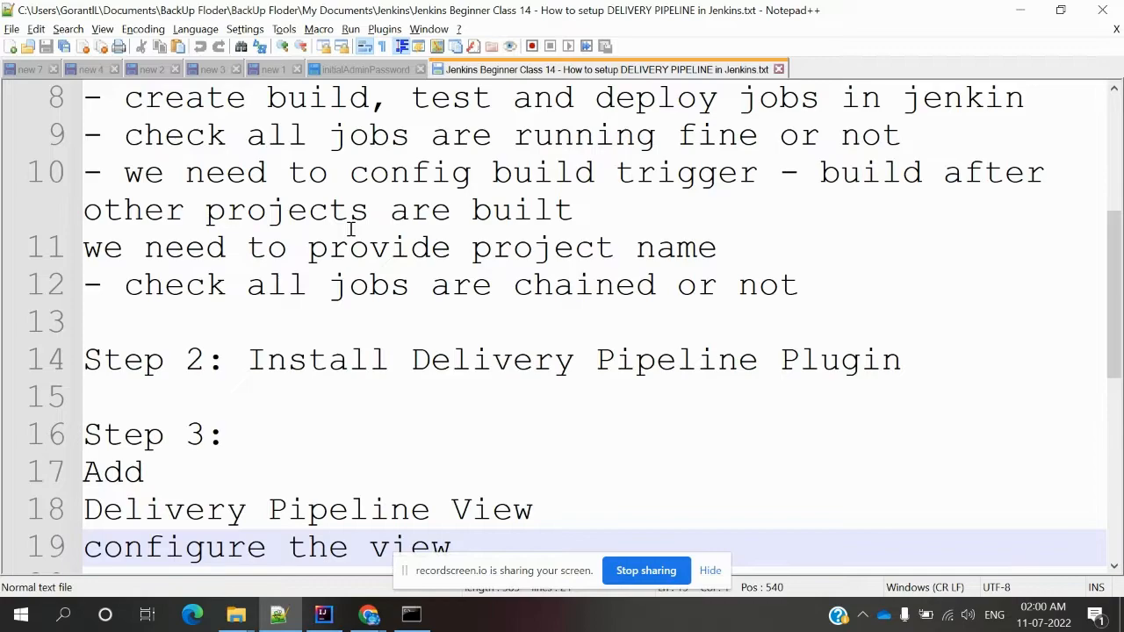
key(alt+Tab)
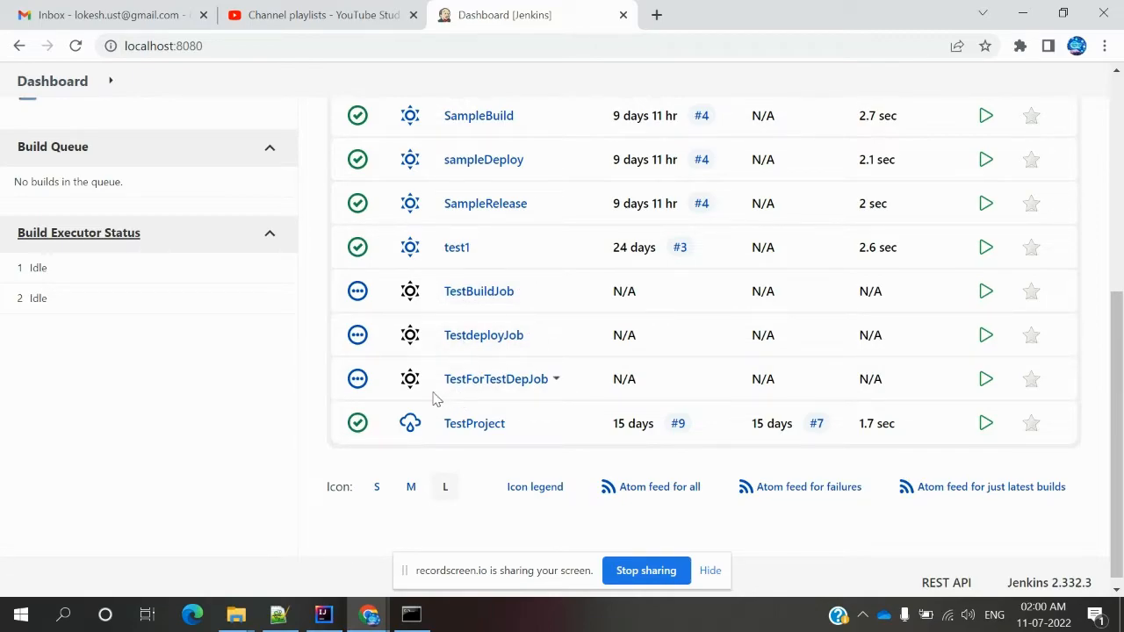
Open the configuration of TestForTestDepJob from the dashboard's job list.
click(556, 382)
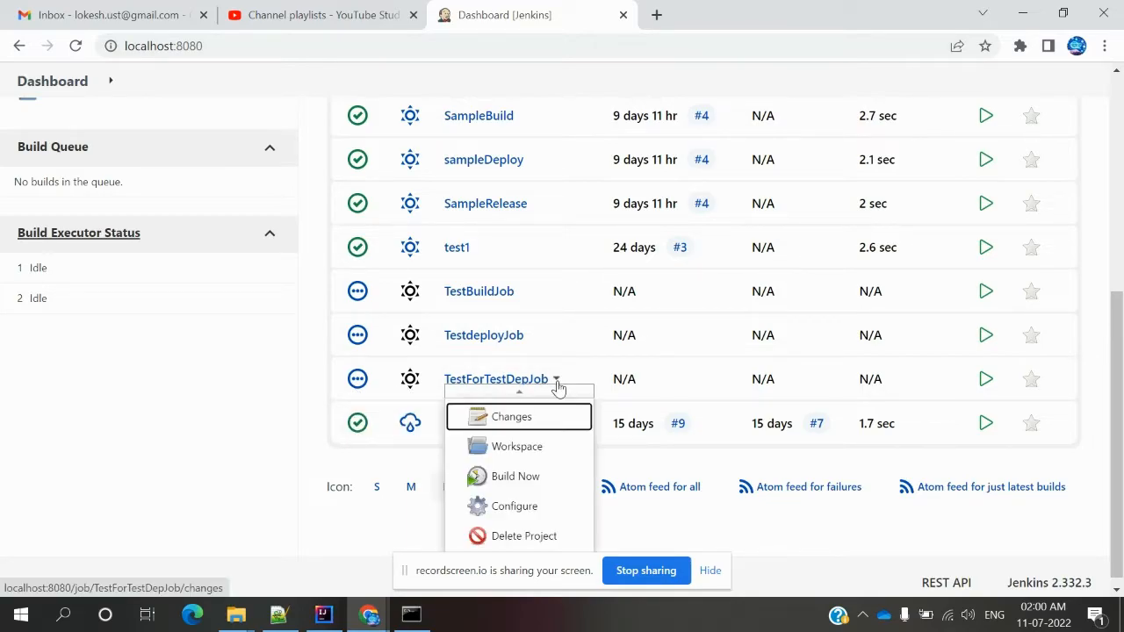
click(541, 508)
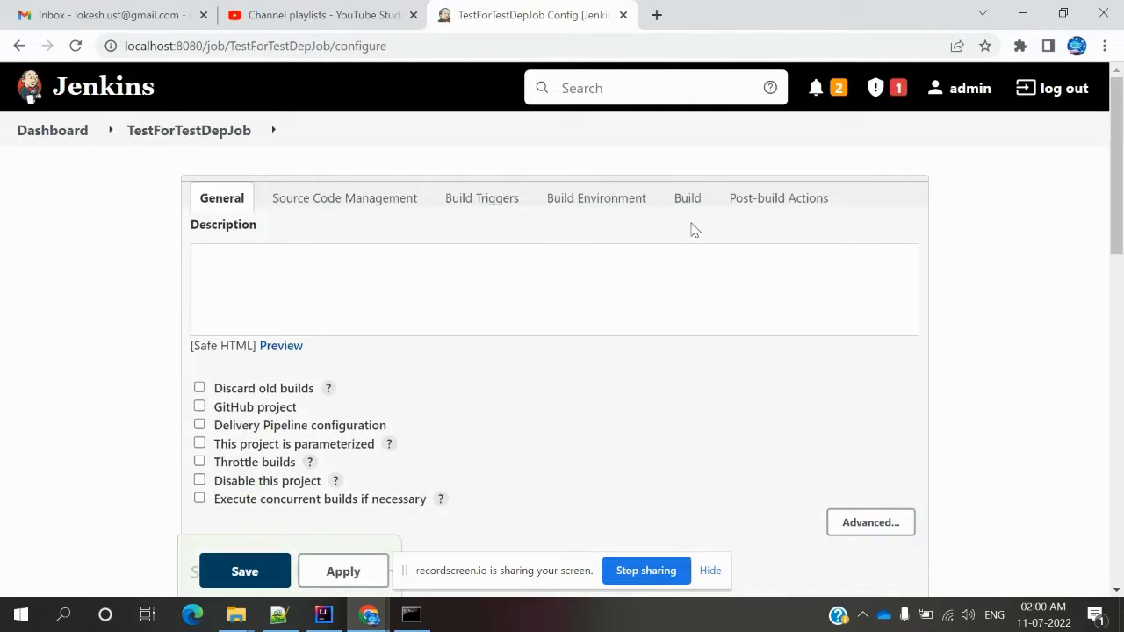
click(689, 201)
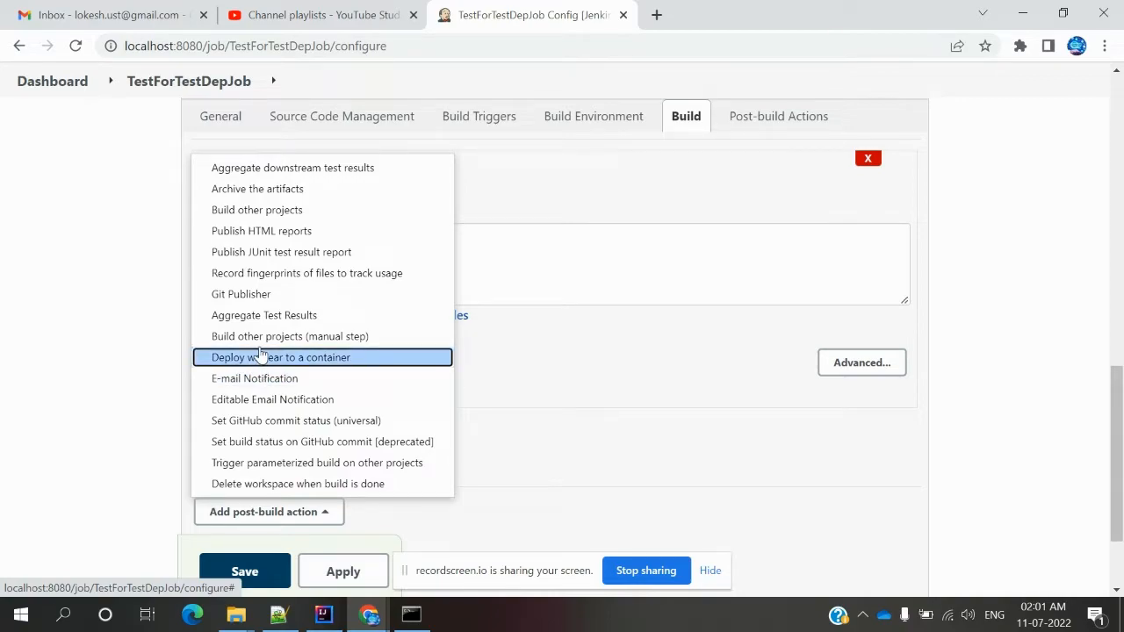
click(258, 210)
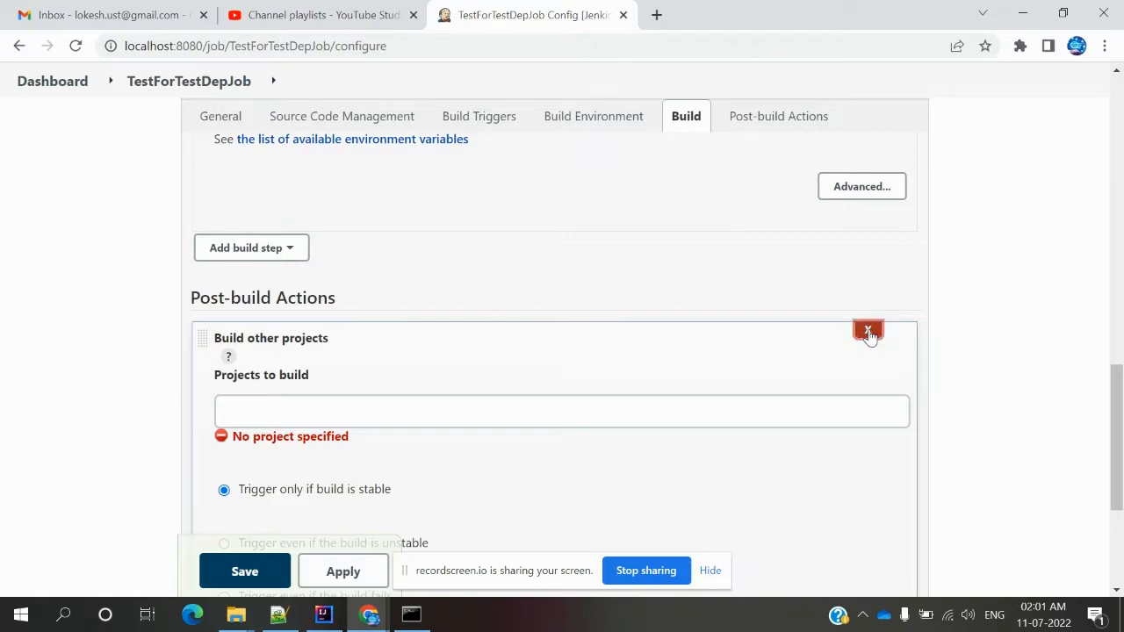
click(867, 330)
scroll(630, 321, up, 4)
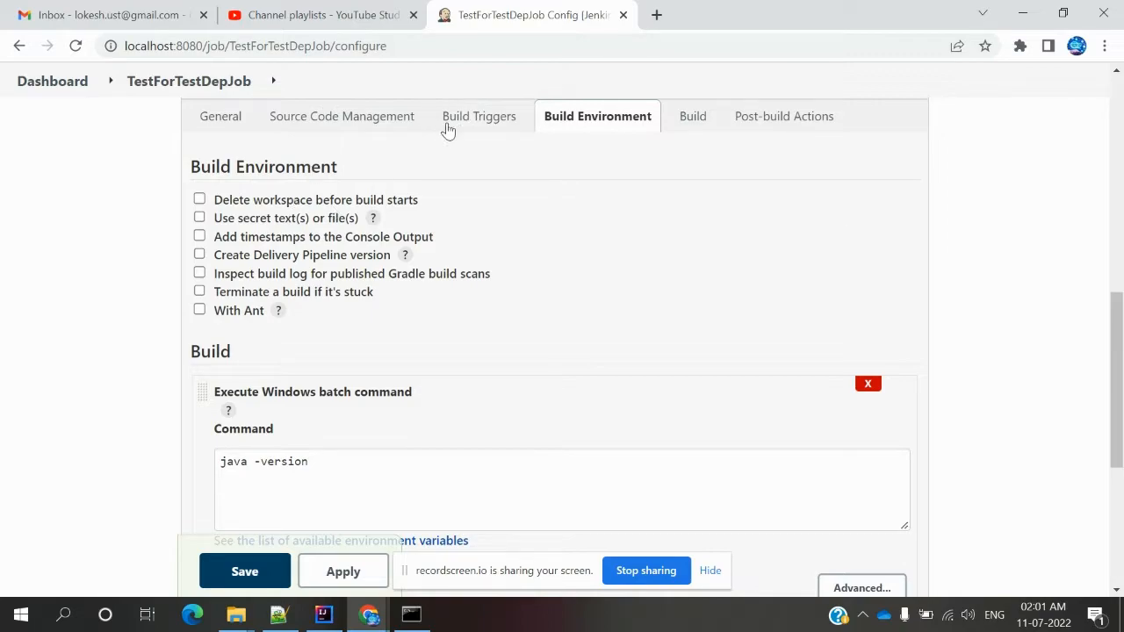
Enable the "Build after other projects are built" trigger for TestForTestDepJob with TestBuildJob as the watched project, and save the job.
click(483, 115)
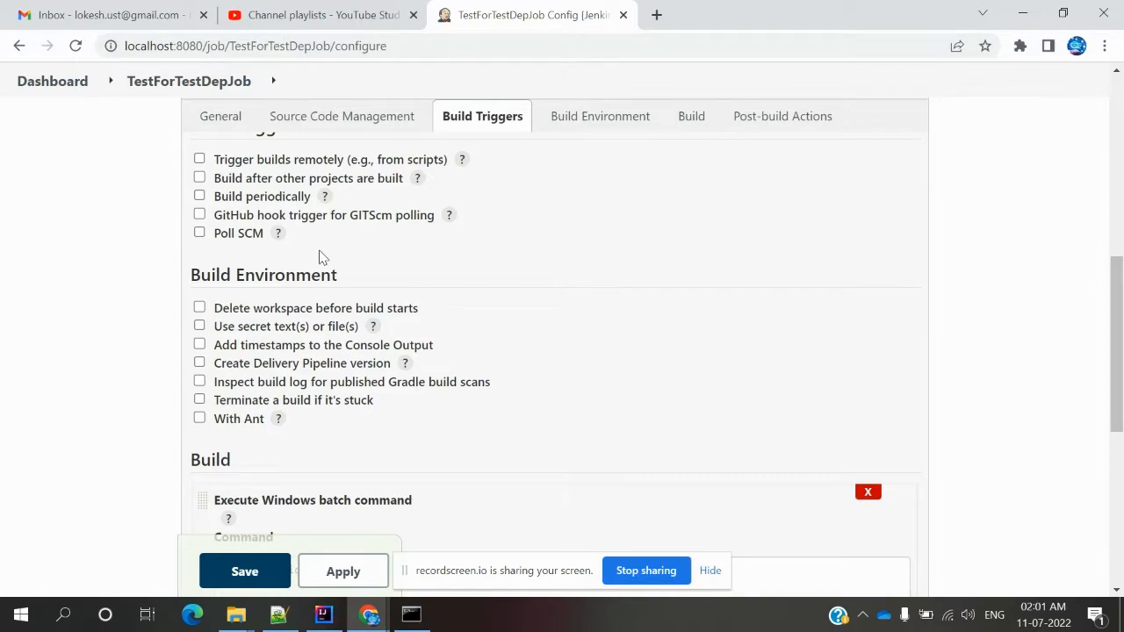
scroll(321, 256, up, 1)
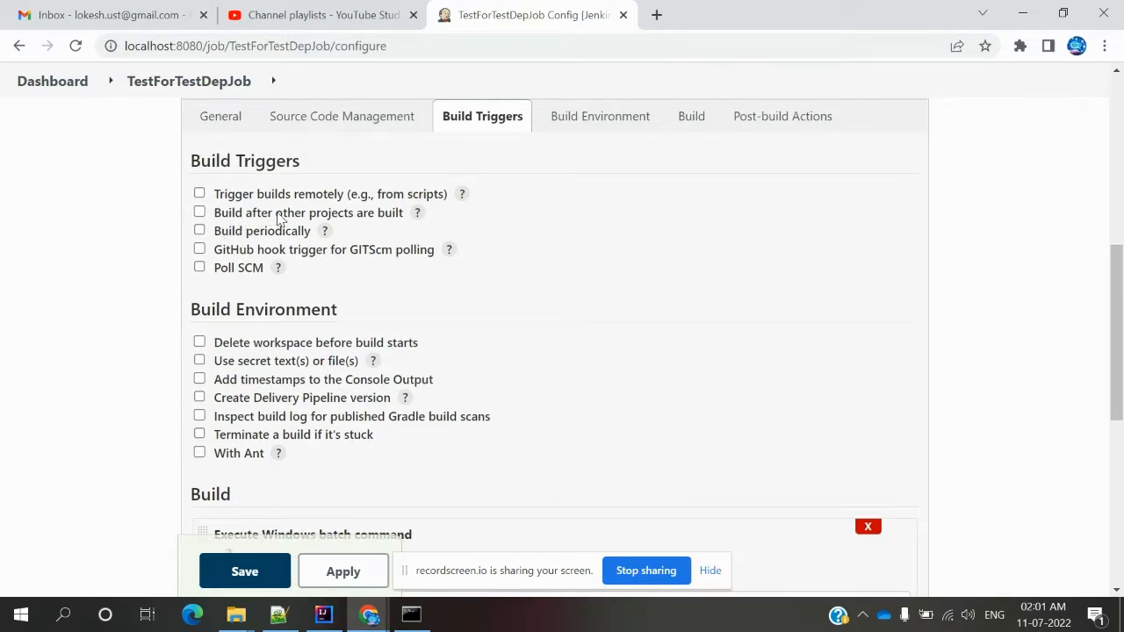
click(200, 213)
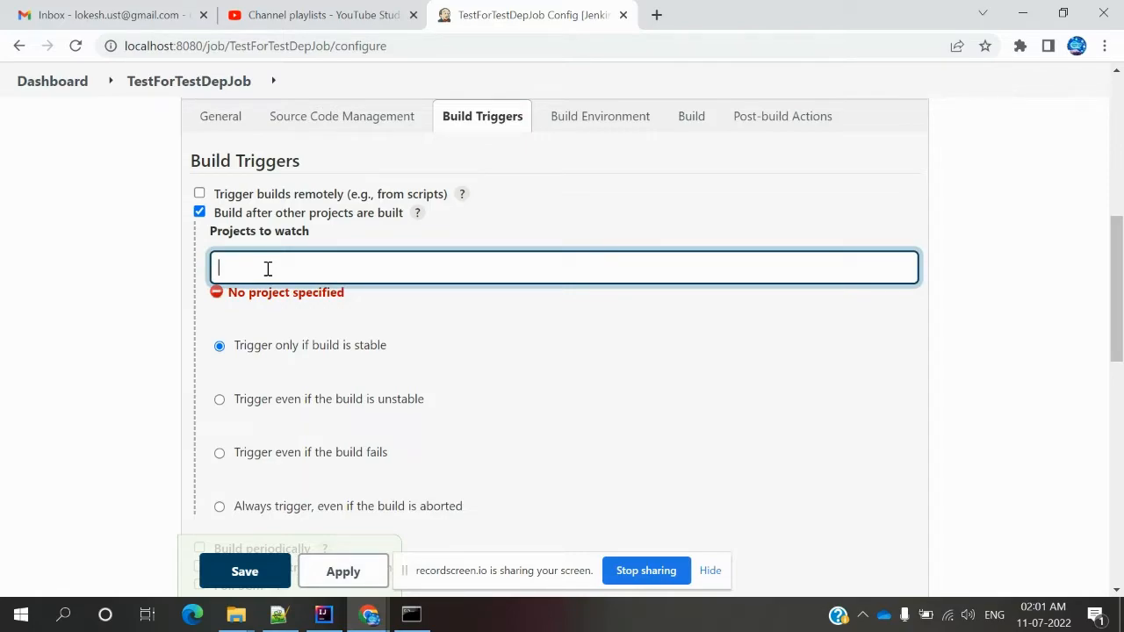
text(Test)
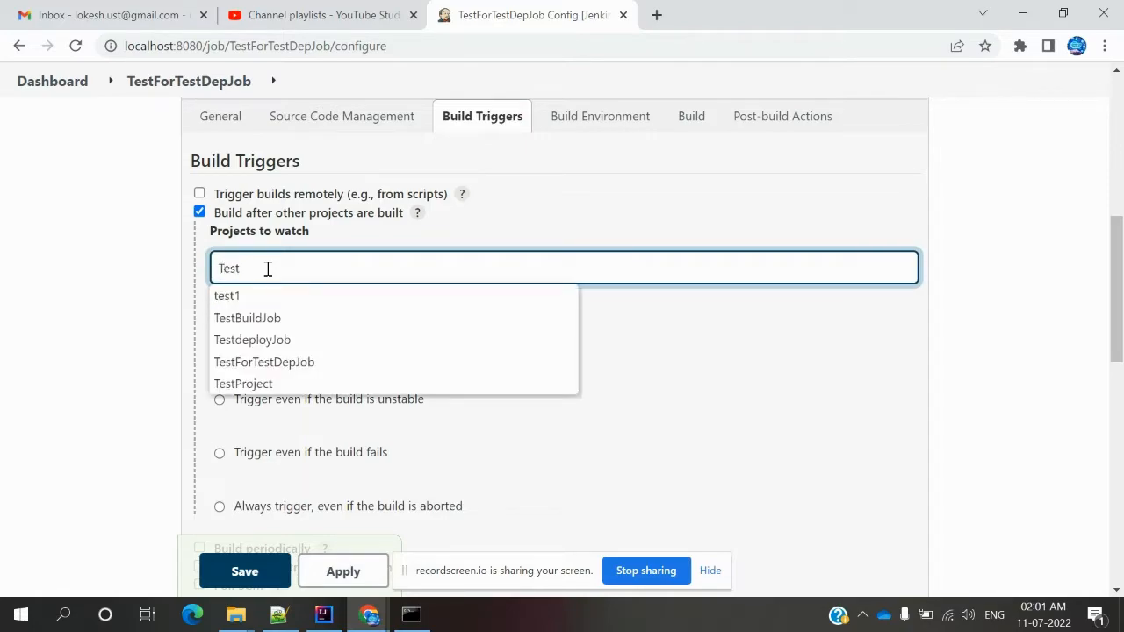
click(268, 321)
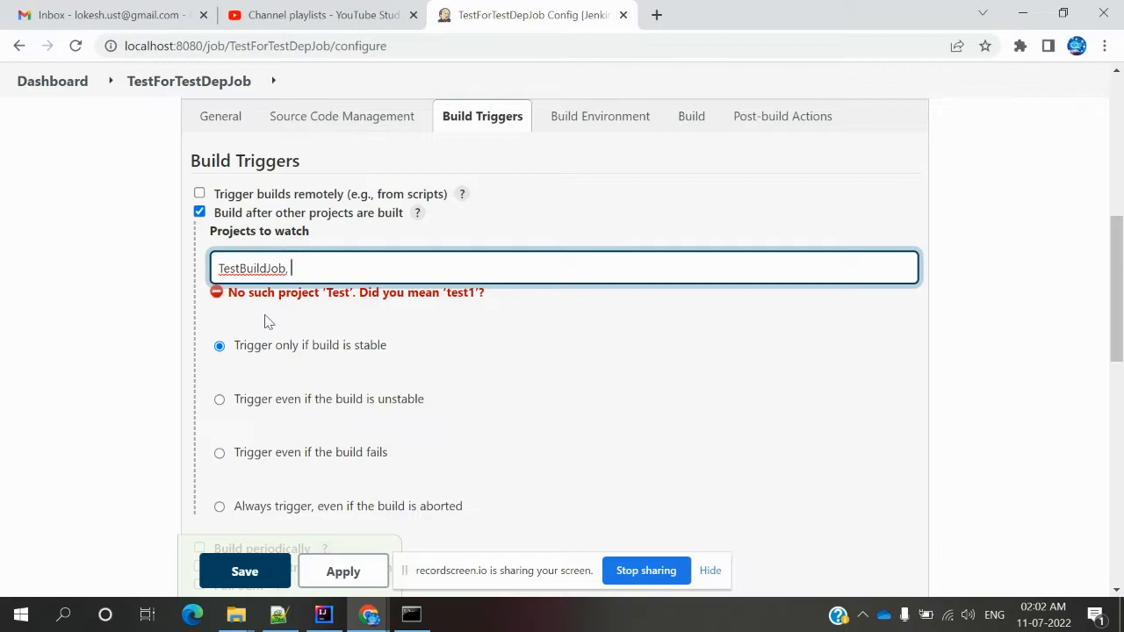
click(466, 372)
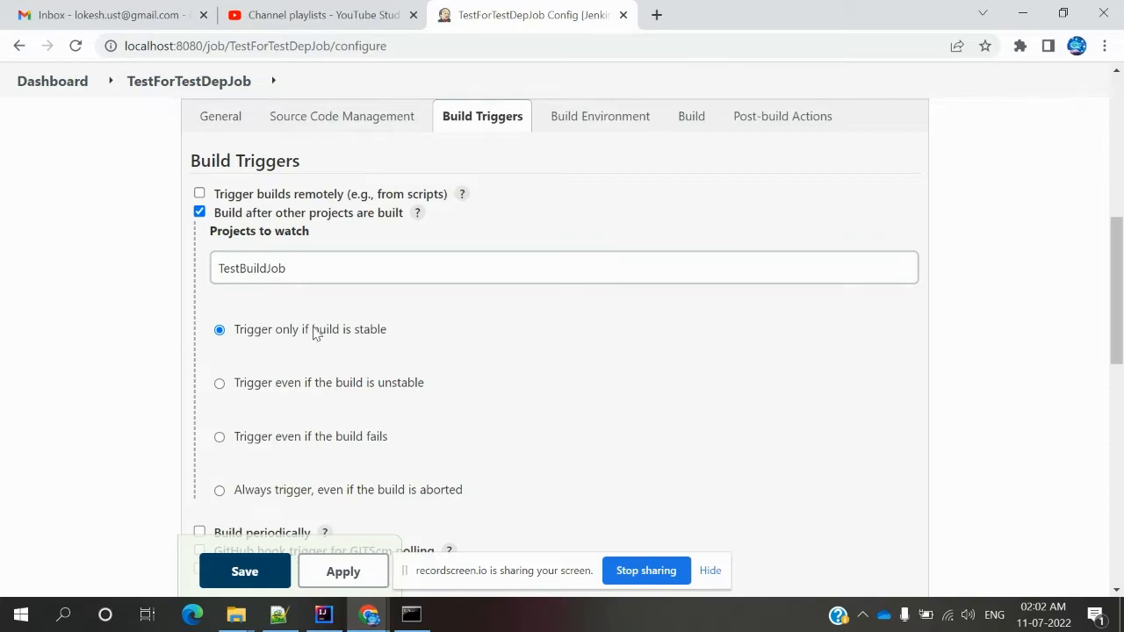
click(362, 573)
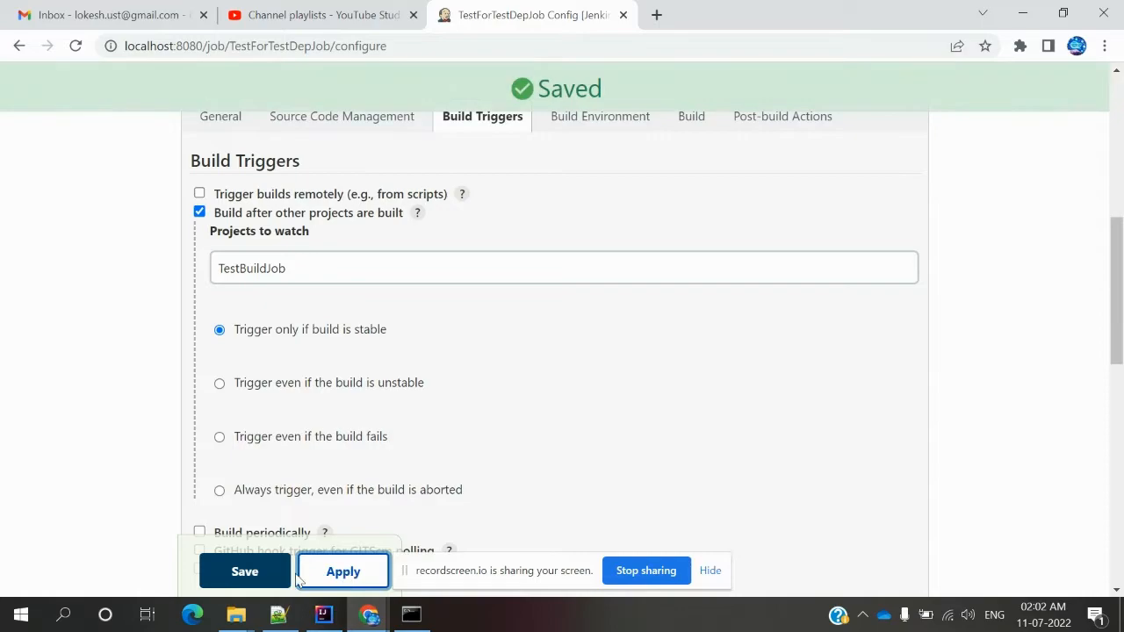
click(255, 578)
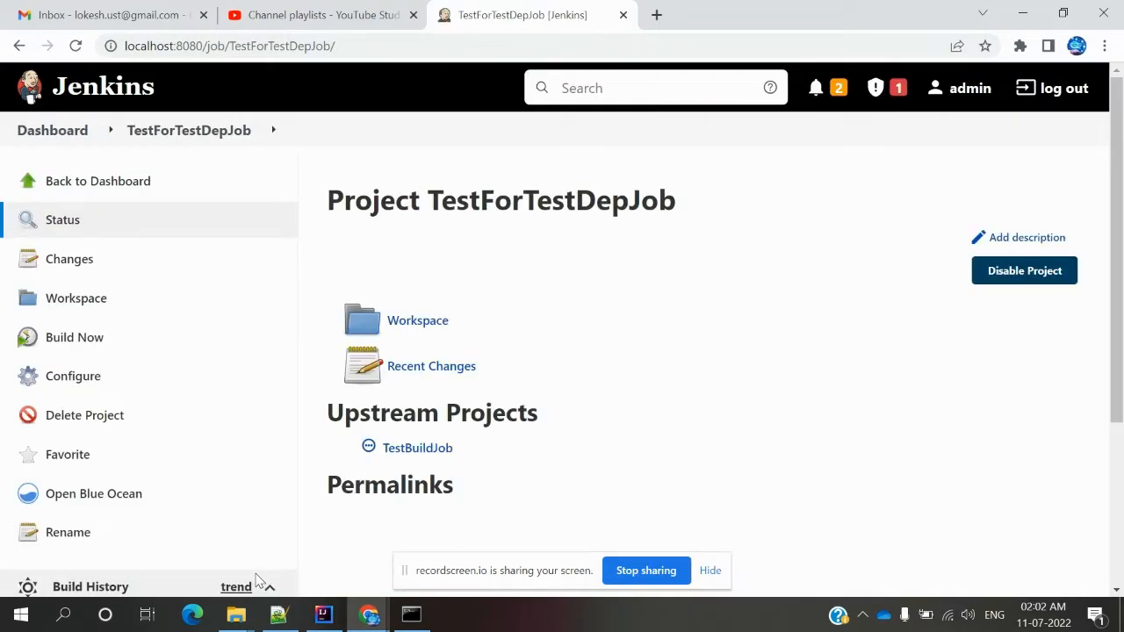
click(295, 508)
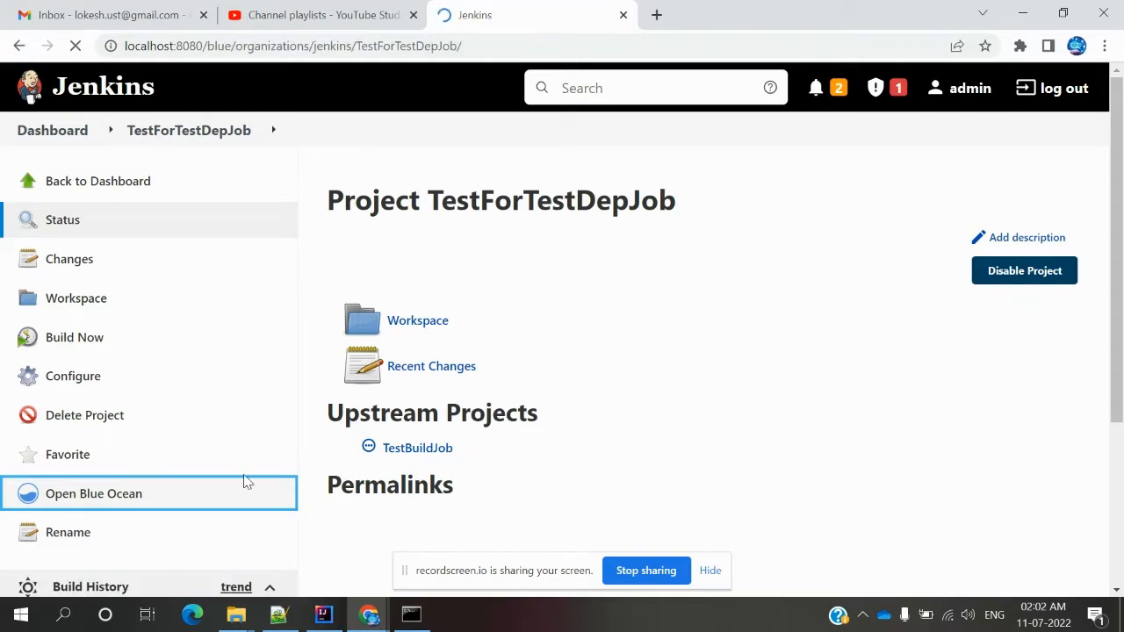
click(19, 47)
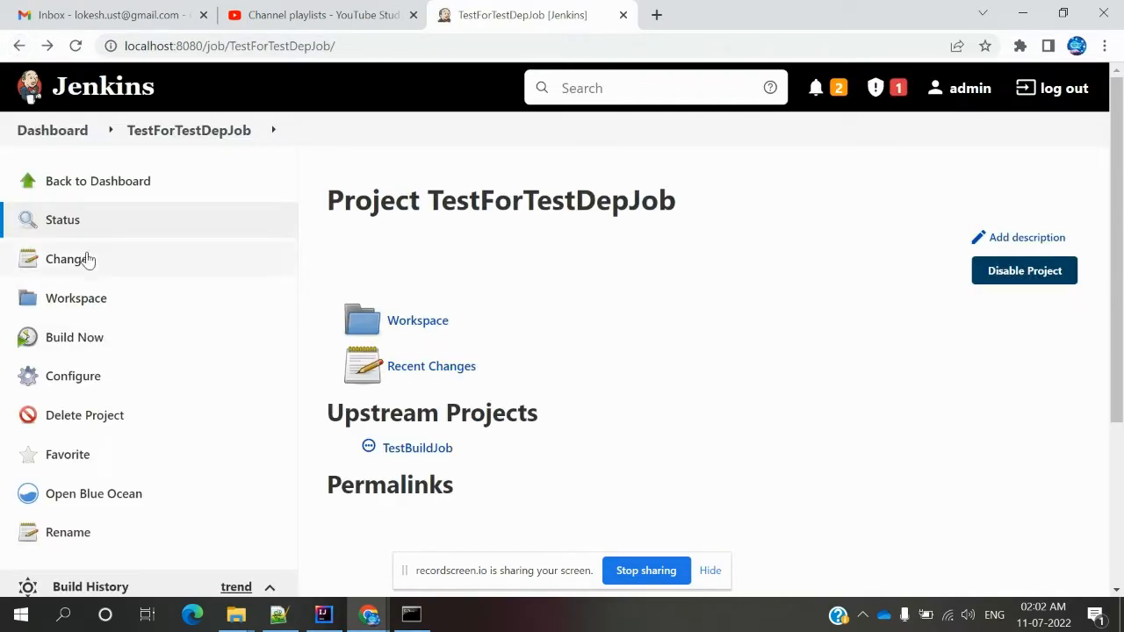
Return to the dashboard and open the configuration of TestdeployJob.
click(54, 131)
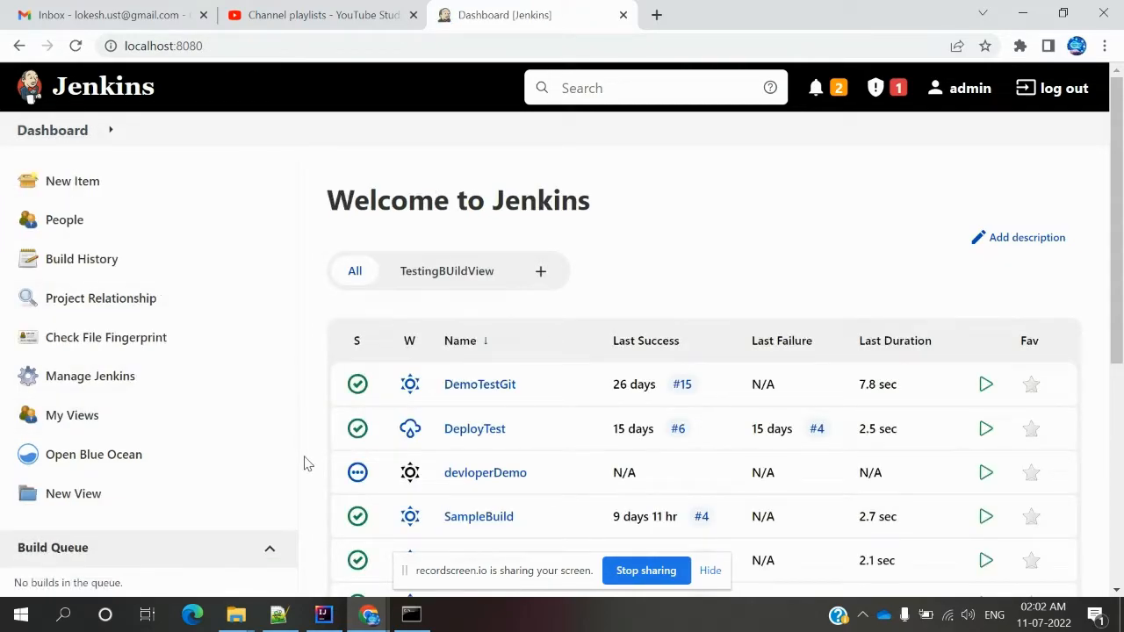
scroll(305, 464, down, 4)
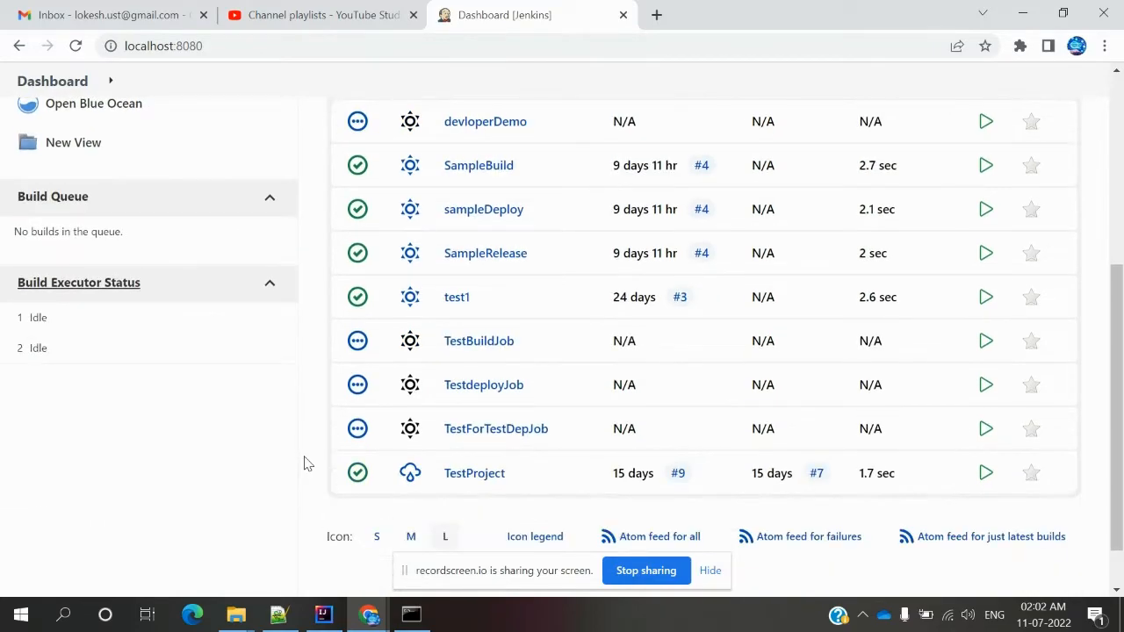
mouse_move(491, 386)
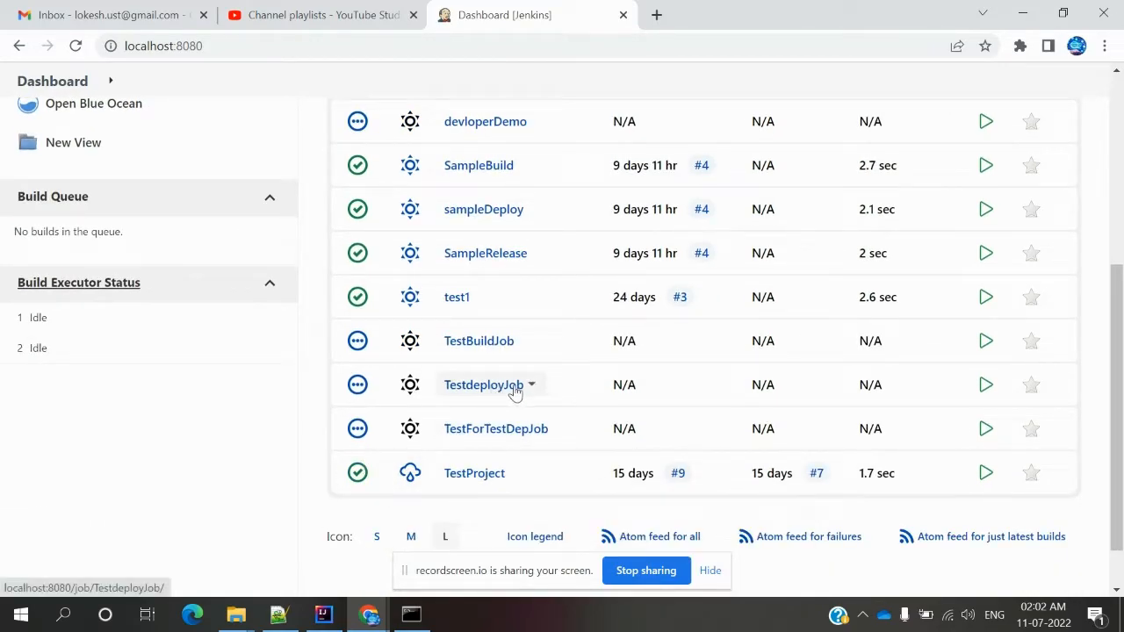
click(533, 391)
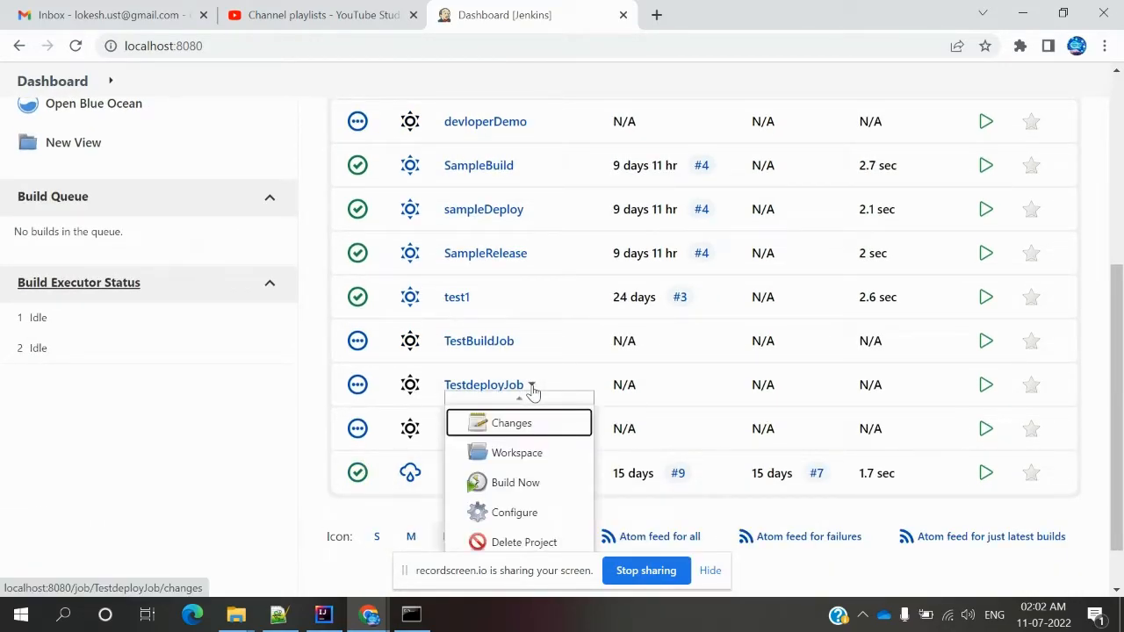
click(524, 512)
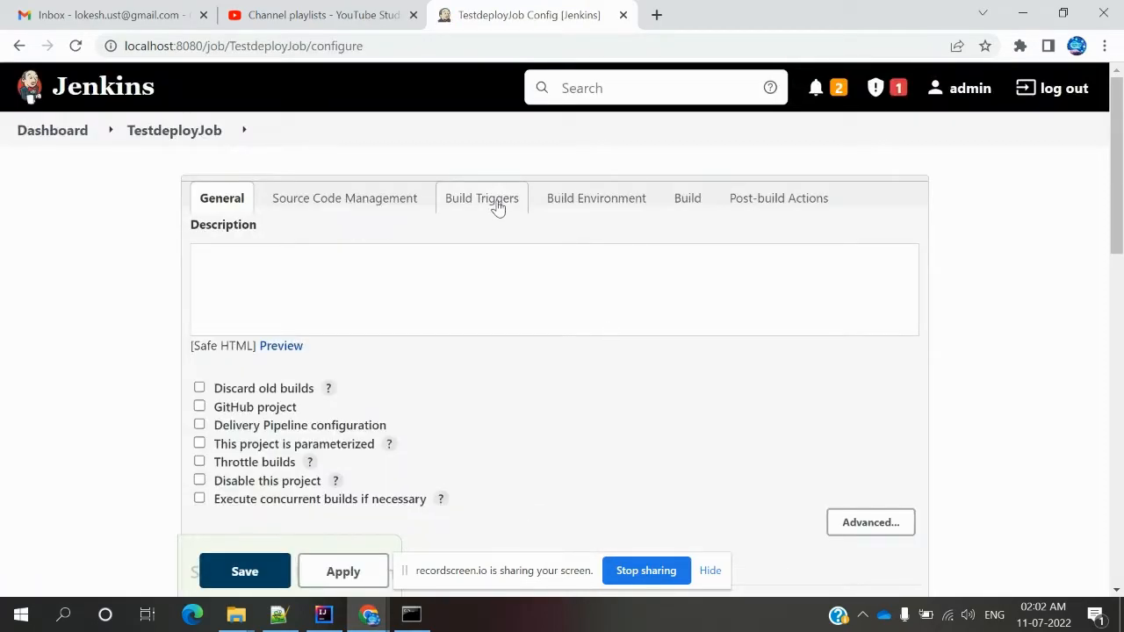
Enable the "Build after other projects are built" trigger for TestdeployJob with TestForTestDepJob as the watched project, and save the job.
click(498, 207)
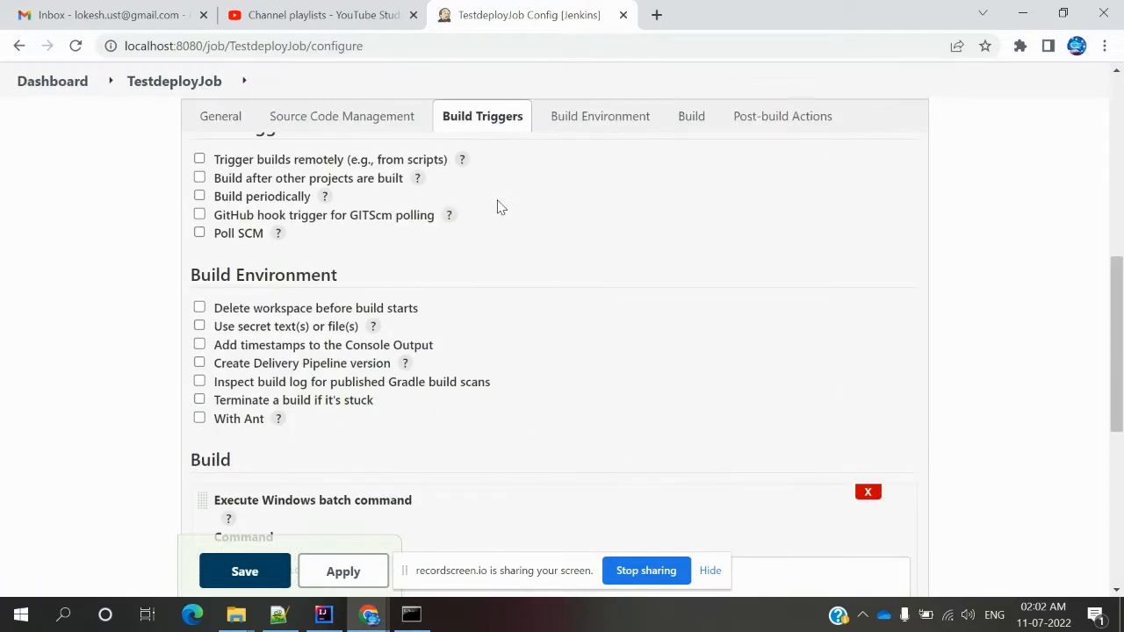
click(230, 182)
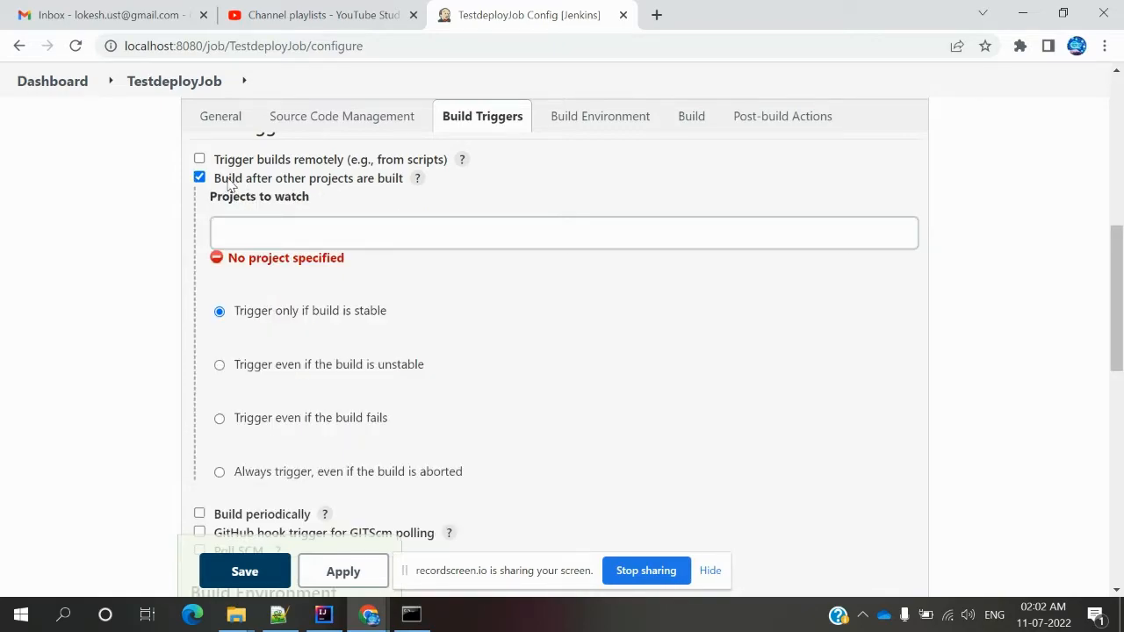
click(259, 239)
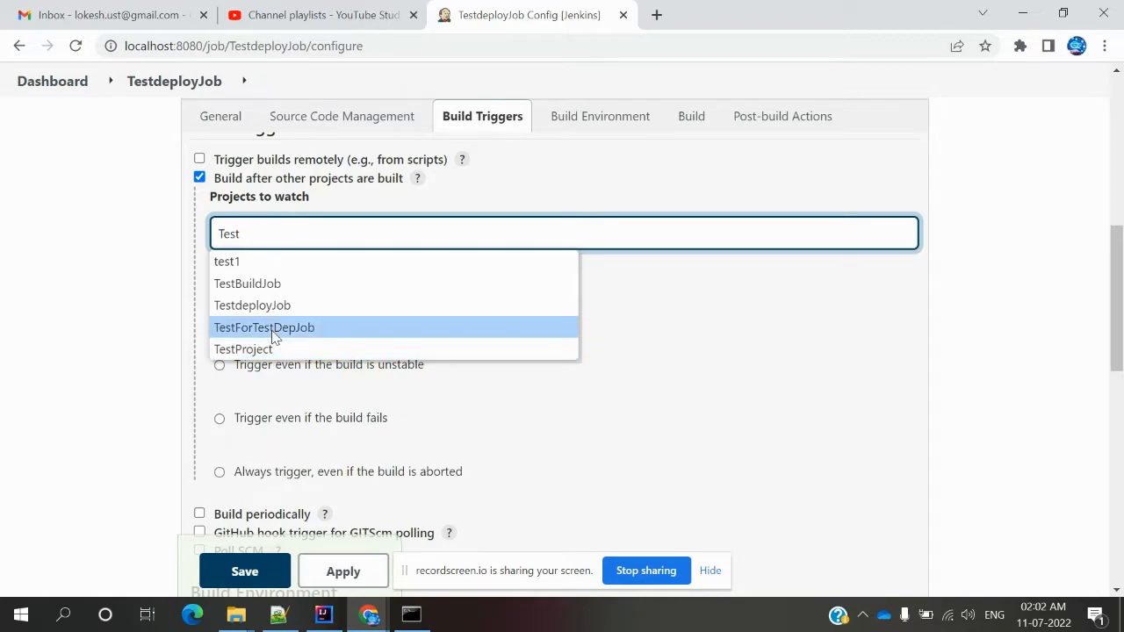
click(273, 336)
key(BackSpace)
key(BackSpace)
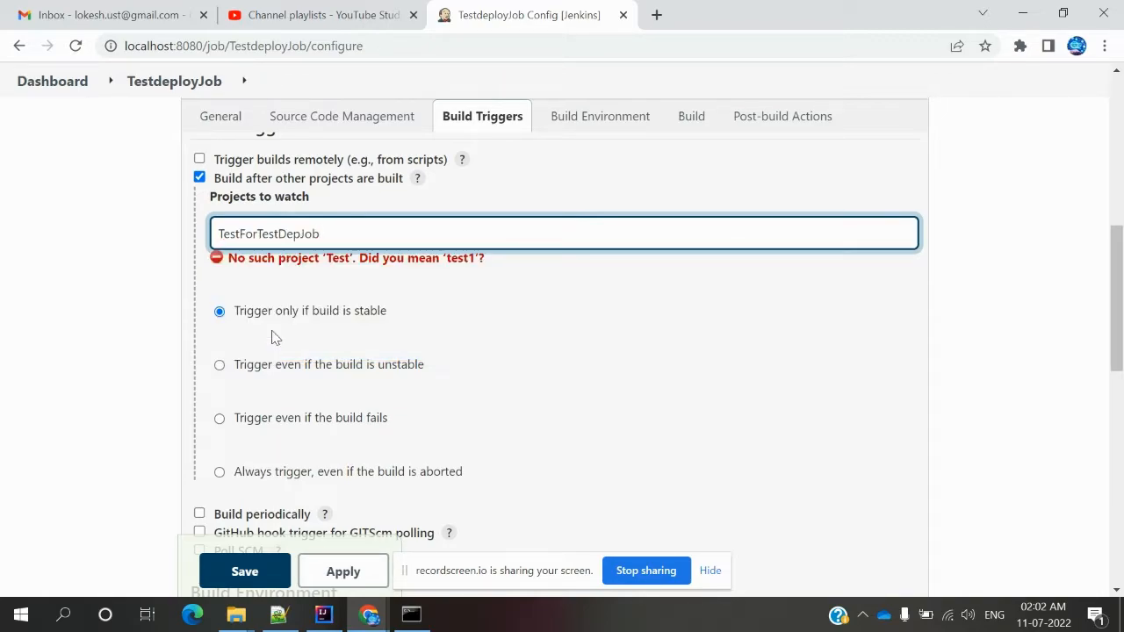
click(466, 376)
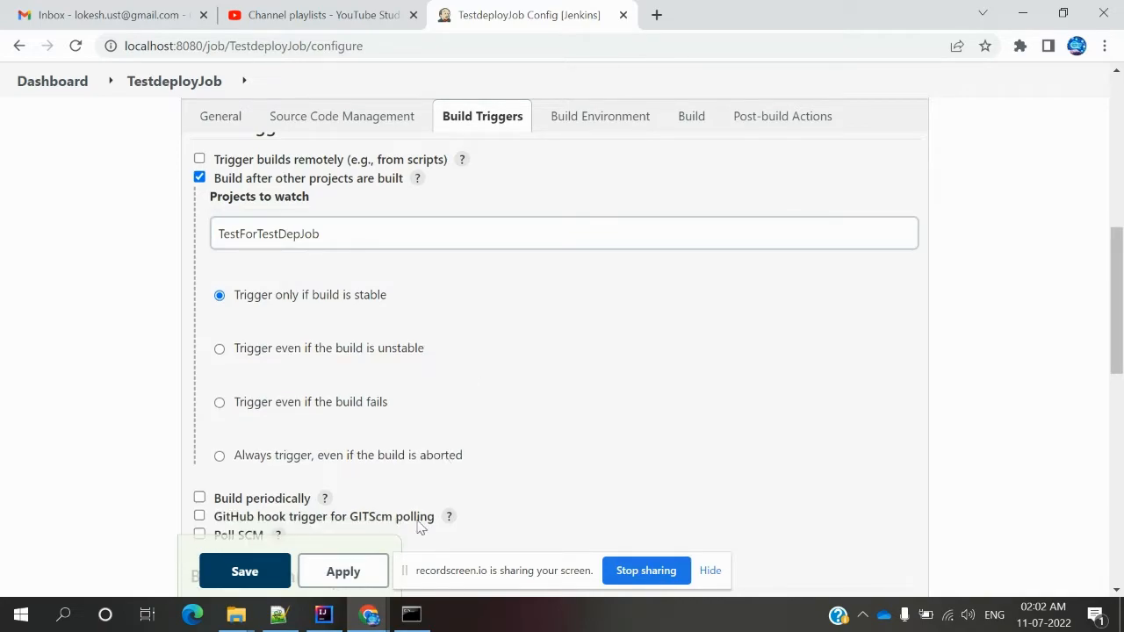
click(355, 575)
click(271, 577)
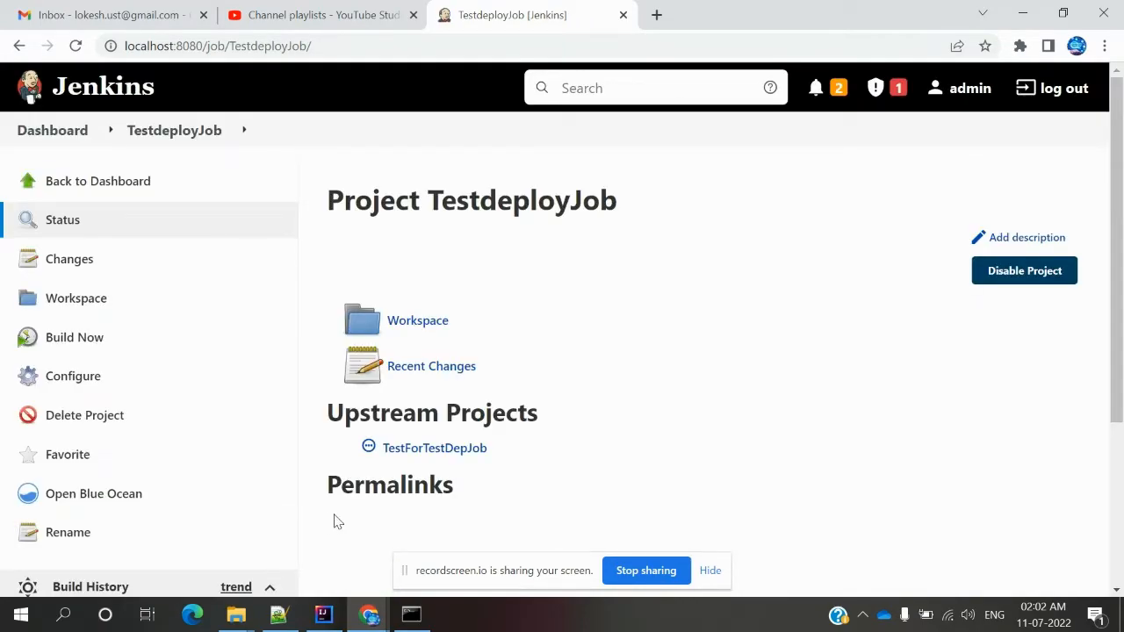
scroll(341, 521, down, 3)
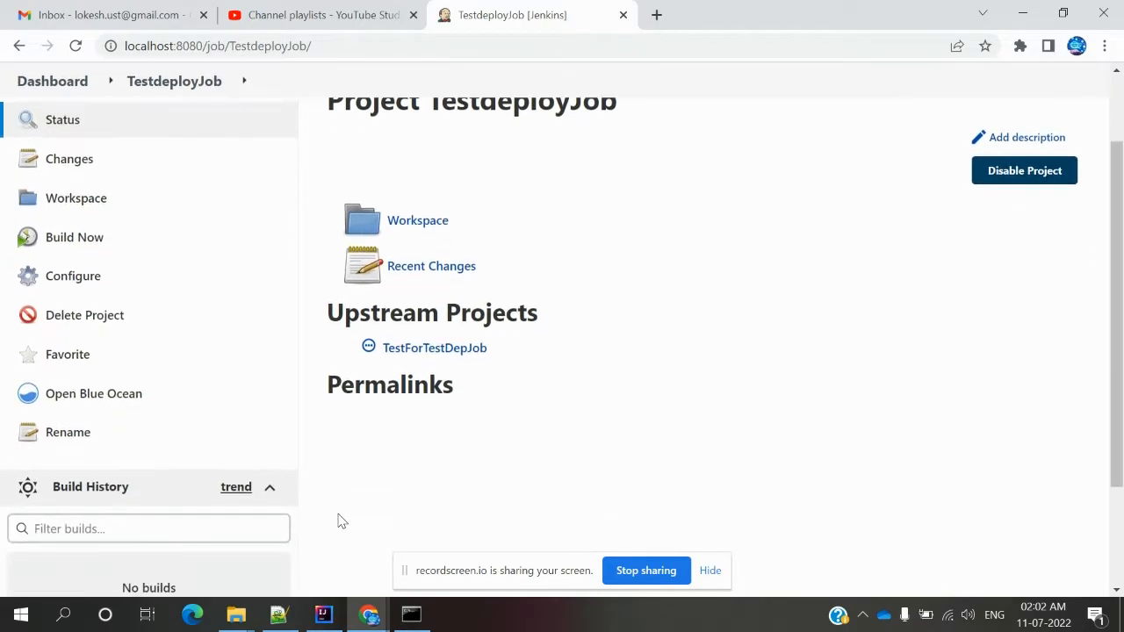
scroll(342, 521, up, 1)
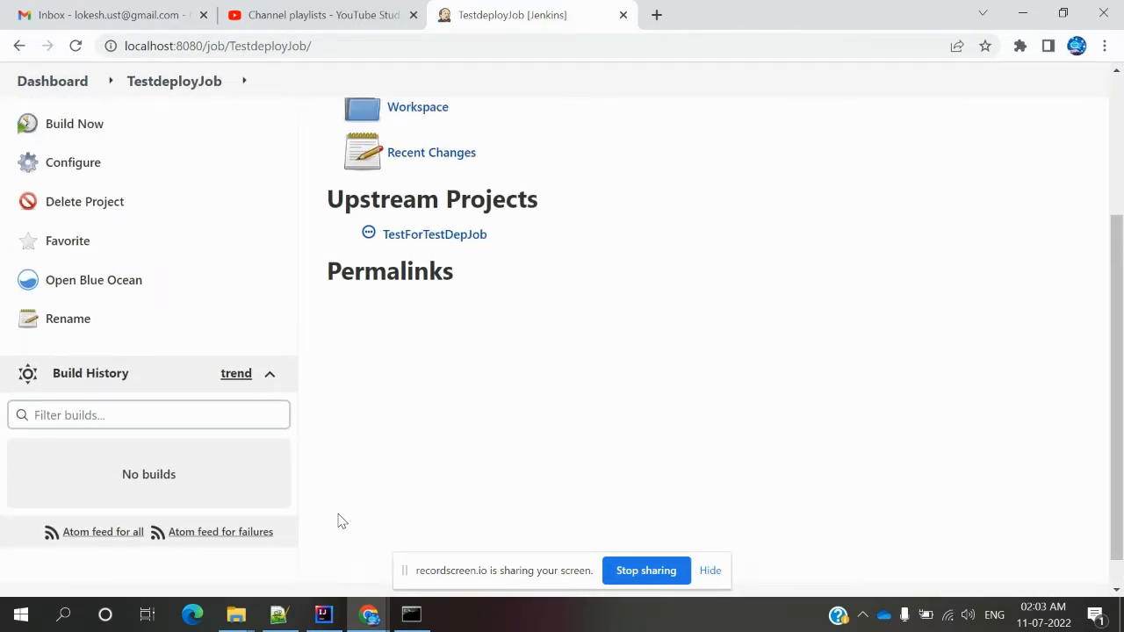
Return to the dashboard and start a build of TestBuildJob from the job list.
click(62, 81)
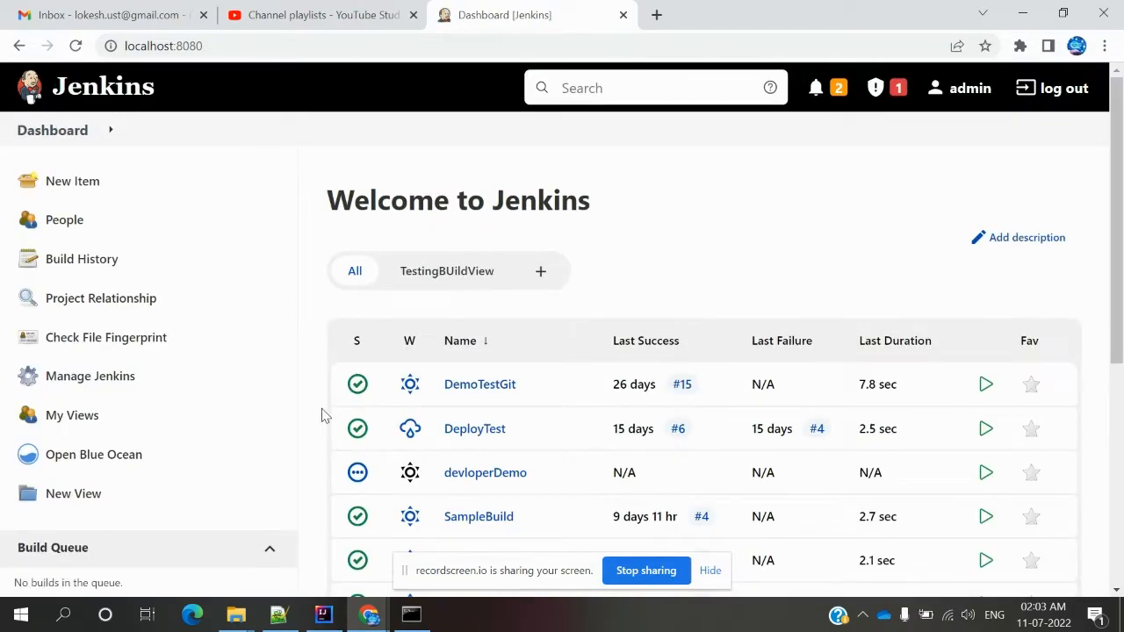
scroll(321, 414, down, 3)
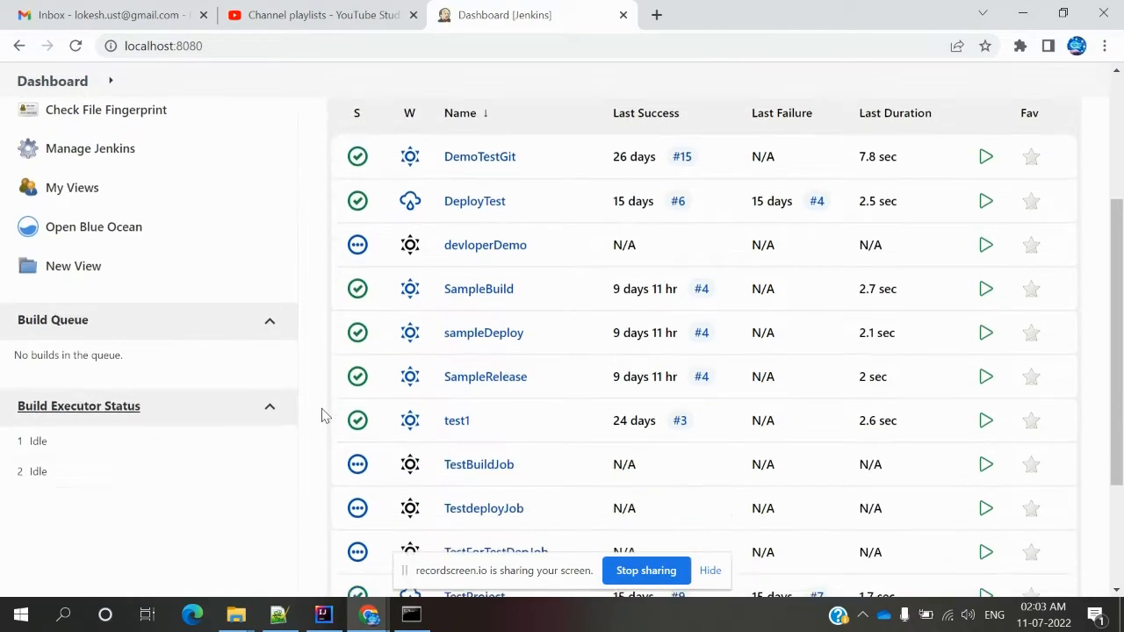
scroll(322, 415, down, 2)
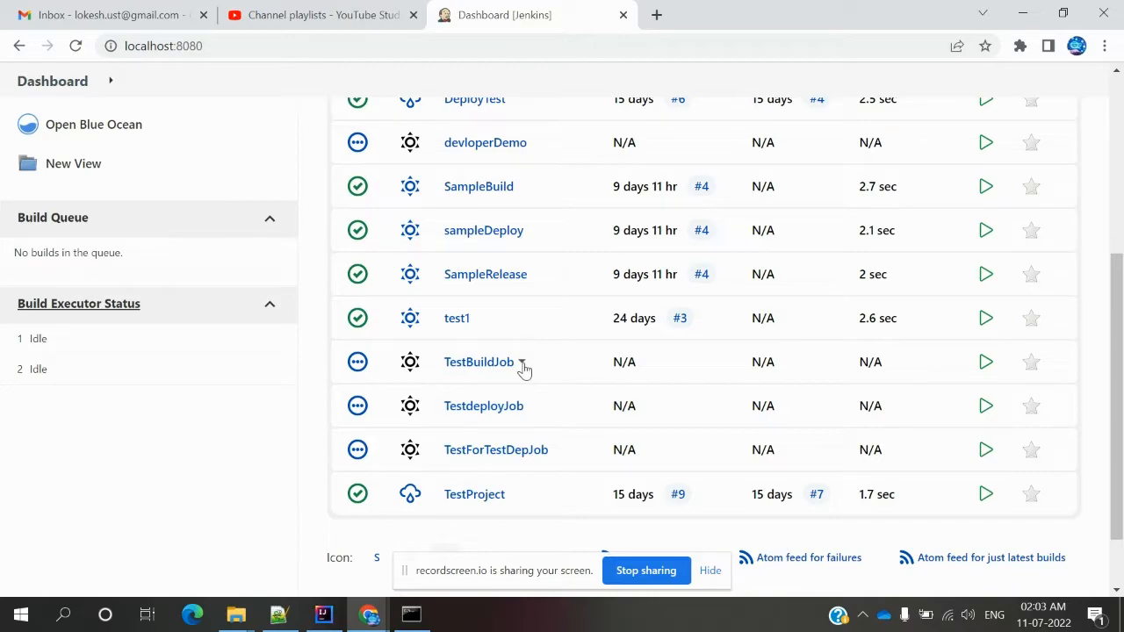
click(522, 363)
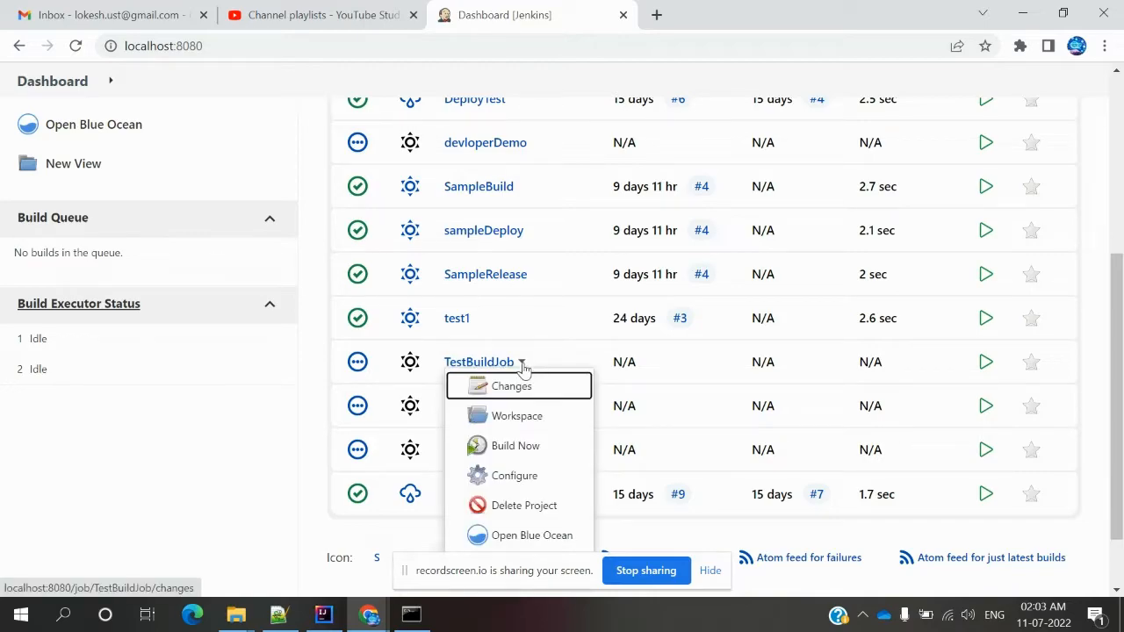
click(523, 446)
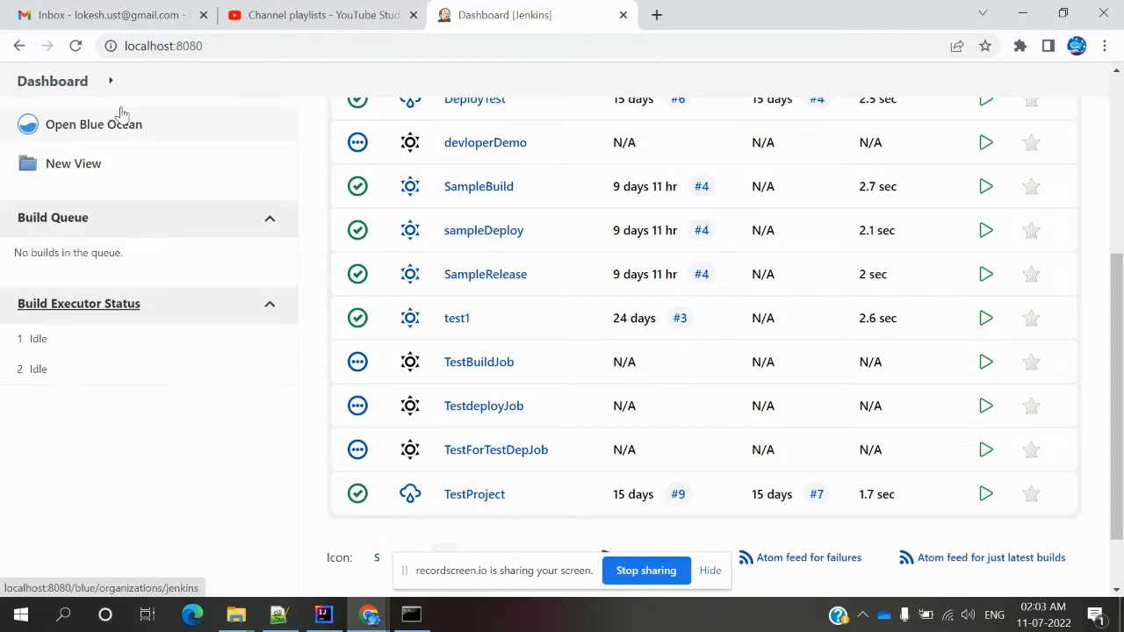
Reload the dashboard to check the last builds of the three chained jobs, and consult the Notepad++ notes for the following task.
click(76, 46)
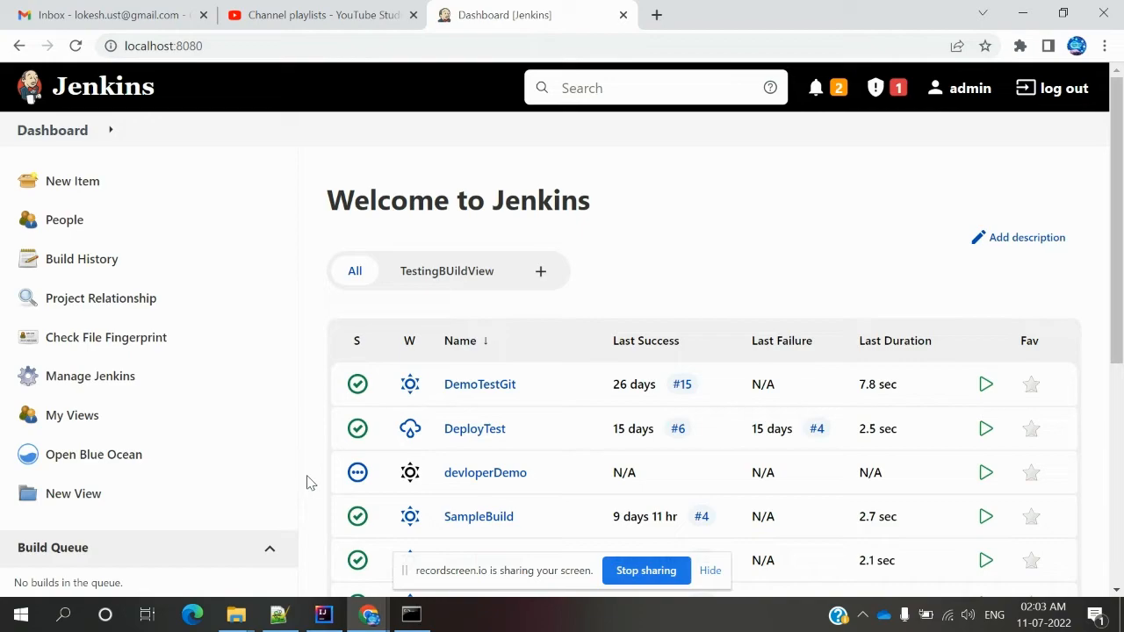
scroll(308, 483, down, 5)
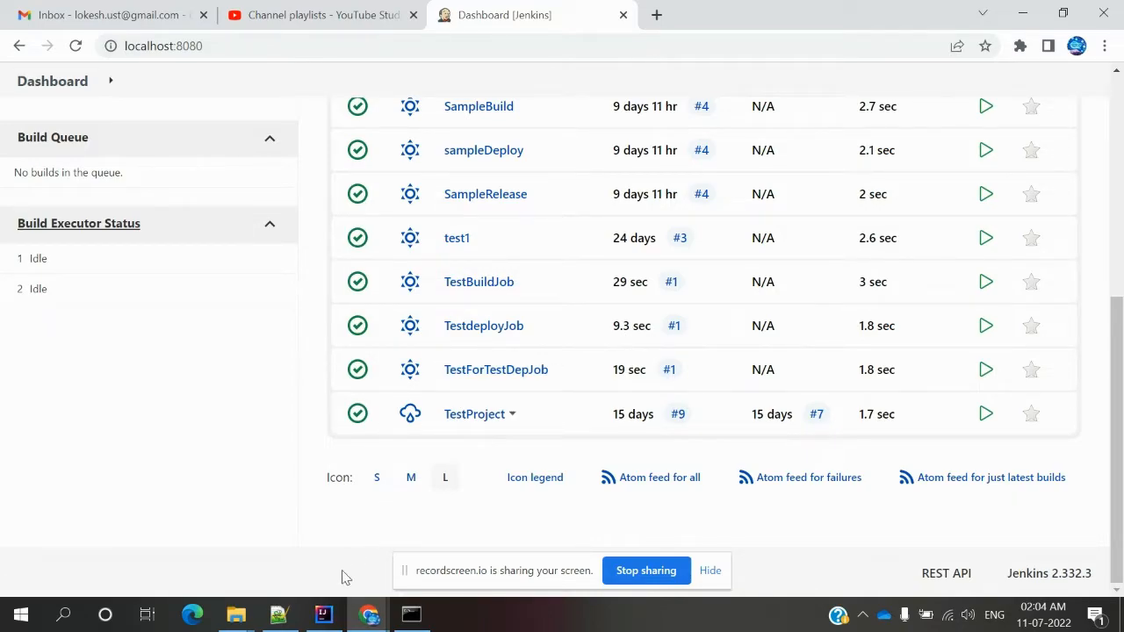
click(279, 616)
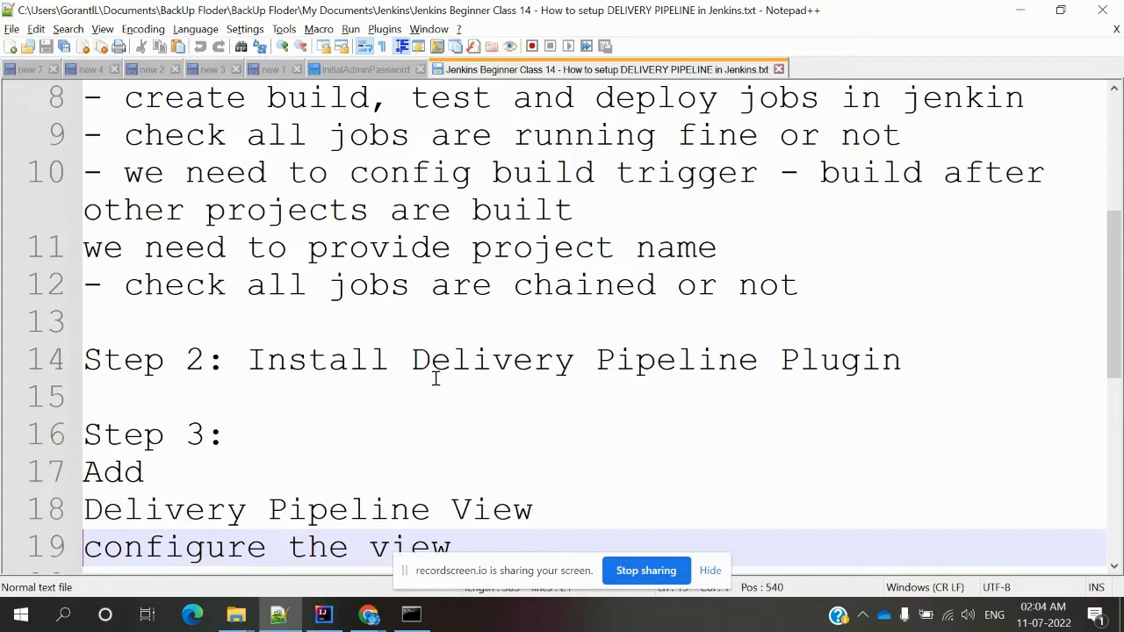
key(alt+Tab)
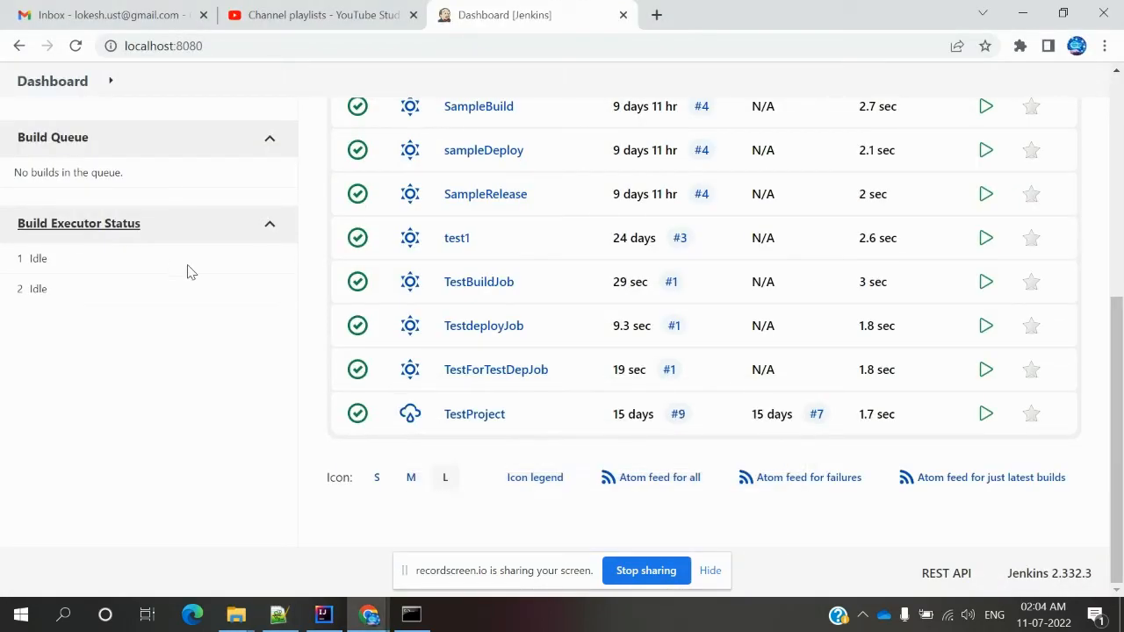
Open the Plugin Manager from the Jenkins management page and show the available plugins.
scroll(319, 329, up, 5)
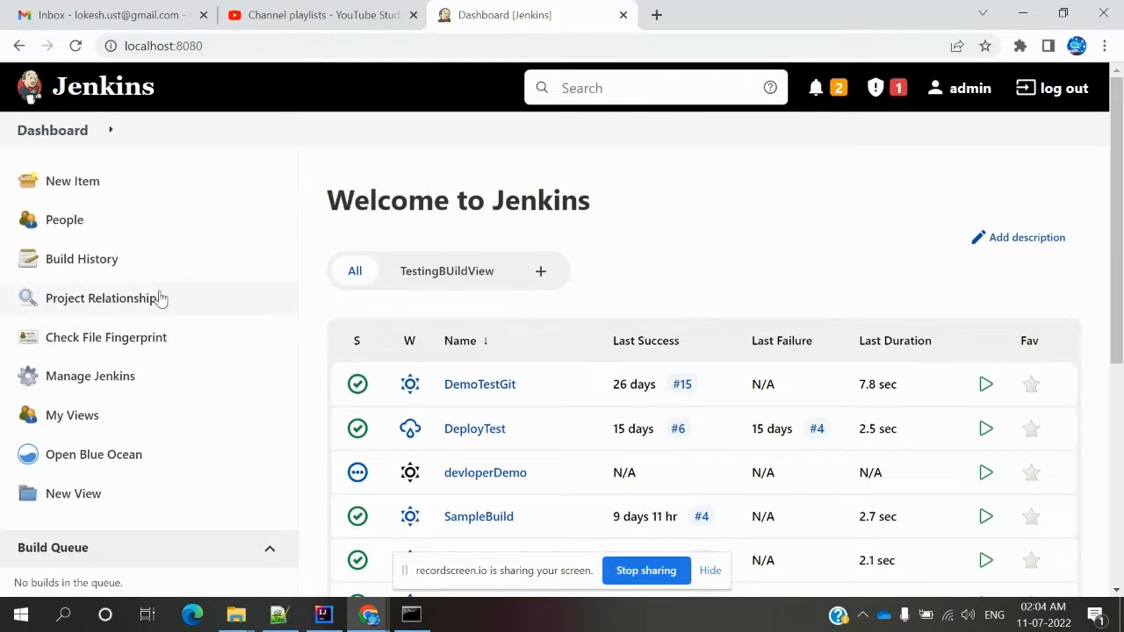
click(88, 377)
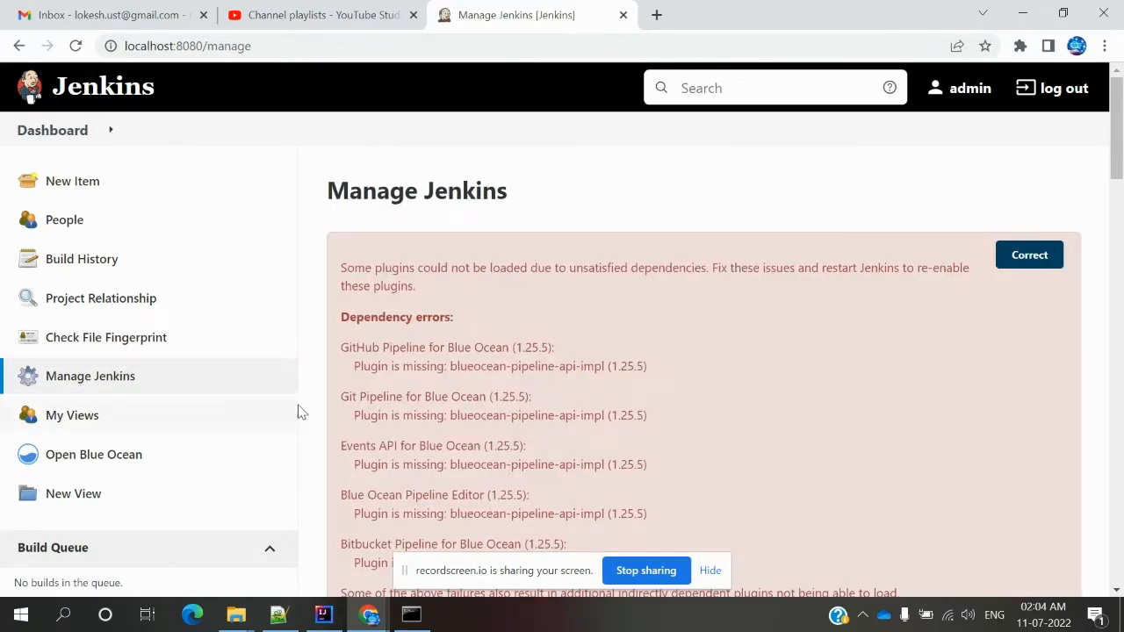
scroll(305, 418, down, 7)
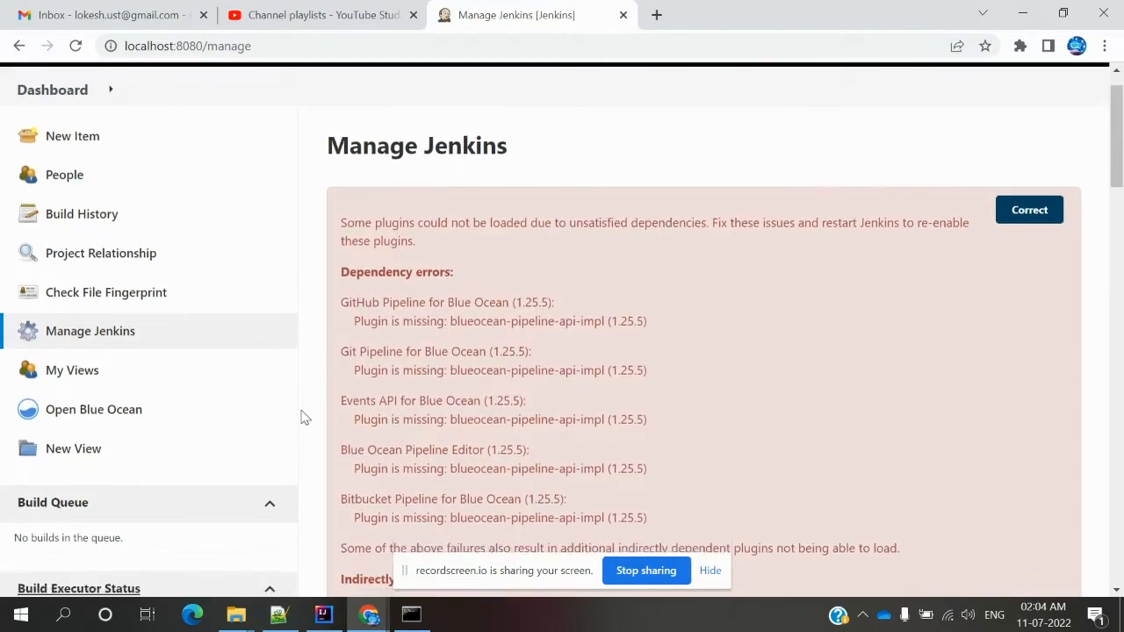
scroll(305, 418, down, 4)
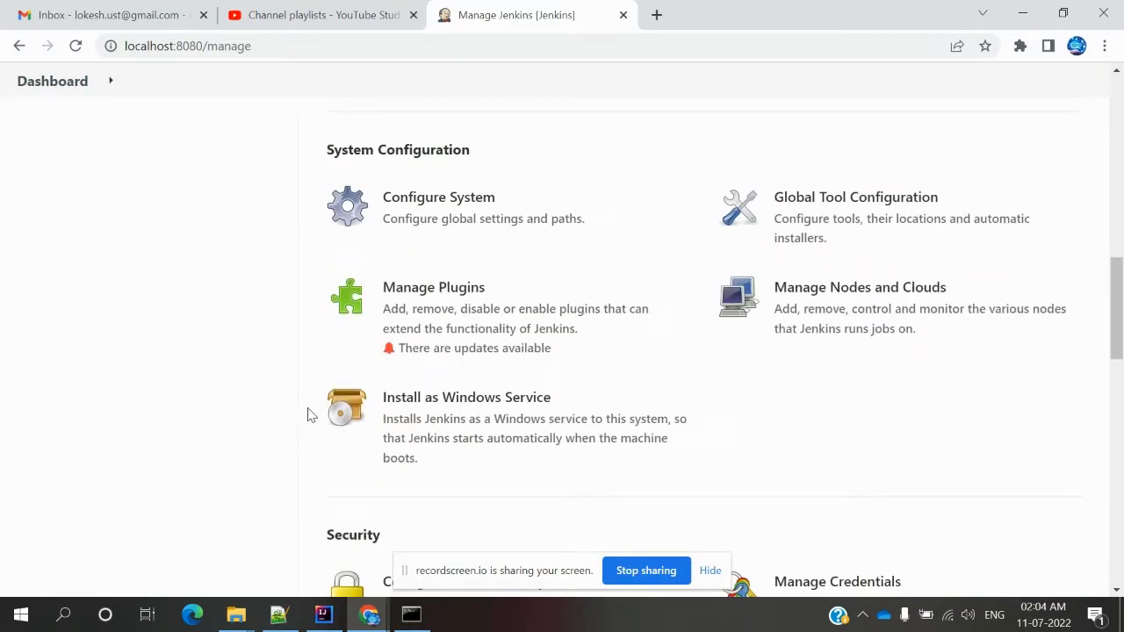
click(501, 332)
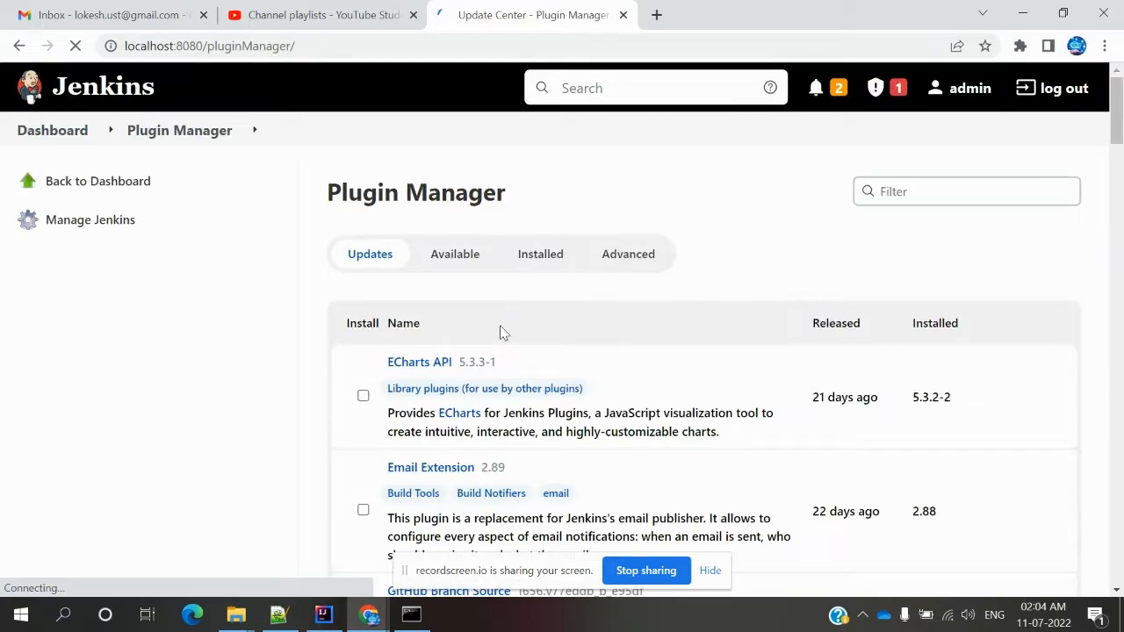
click(461, 257)
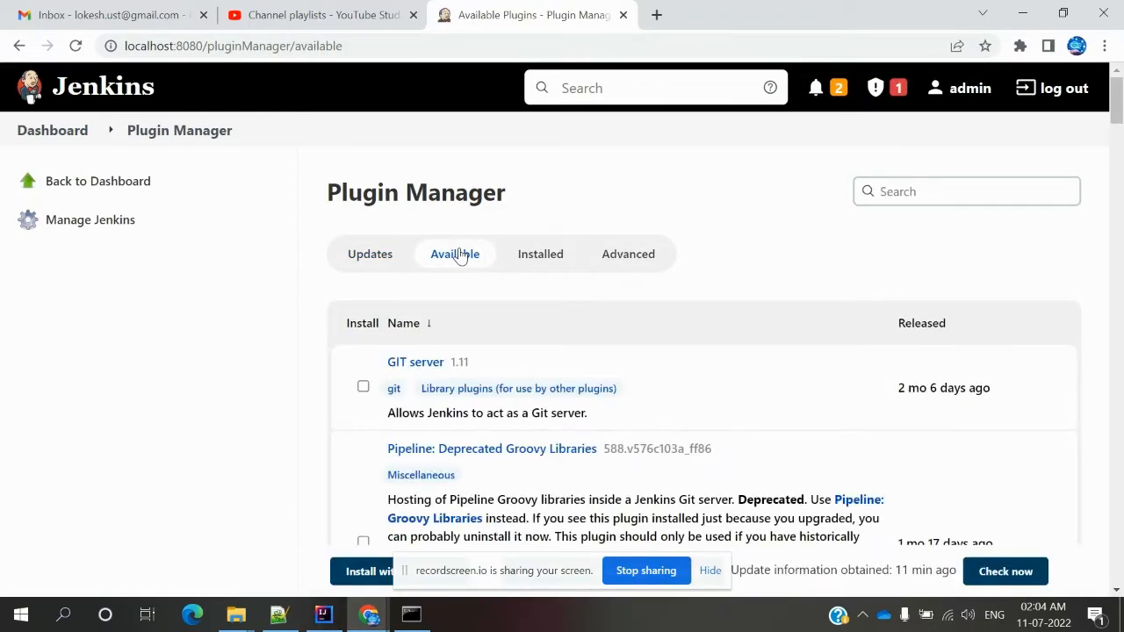
Copy "Delivery Pipeline" from the Notepad++ notes and filter the installed Jenkins plugins by that text.
key(alt+Tab)
drag(411, 360, 766, 366)
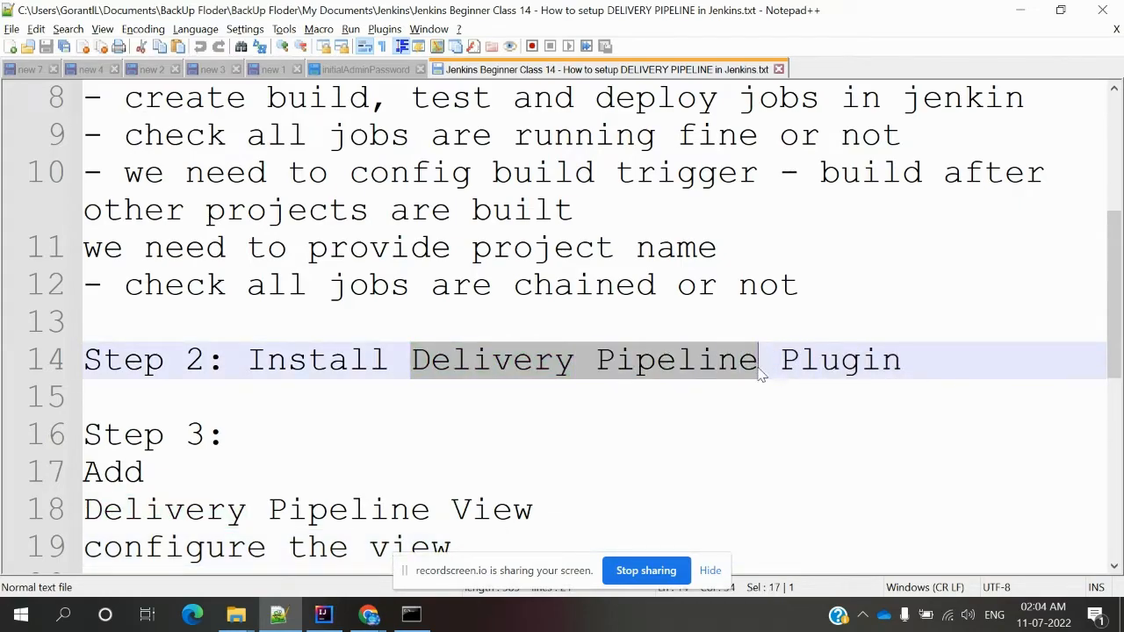
key(alt+Tab)
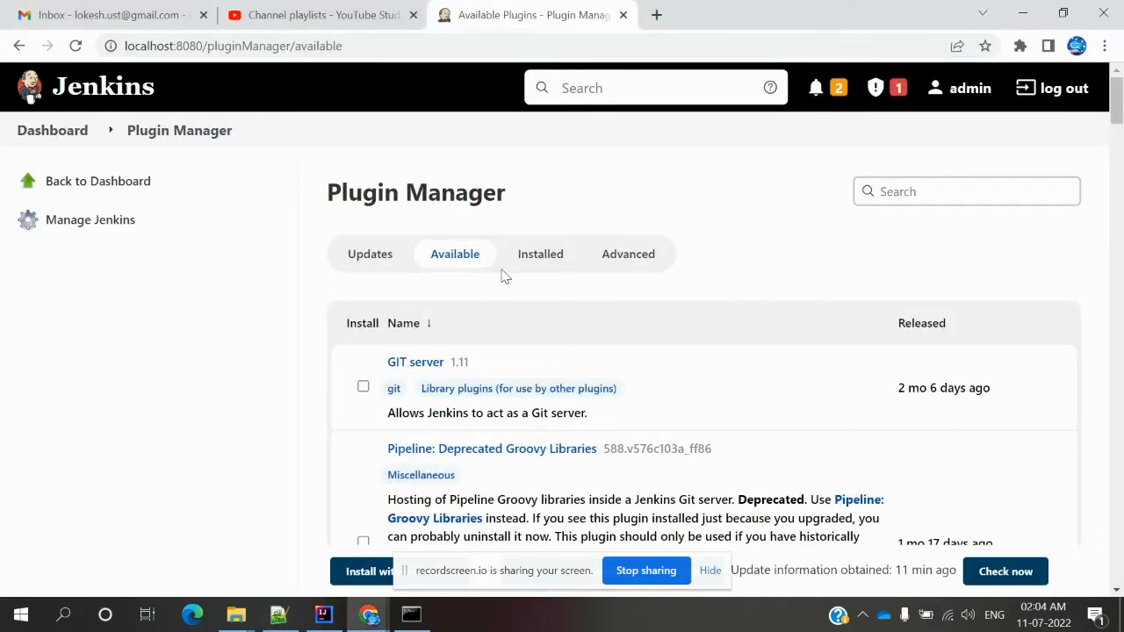
click(542, 263)
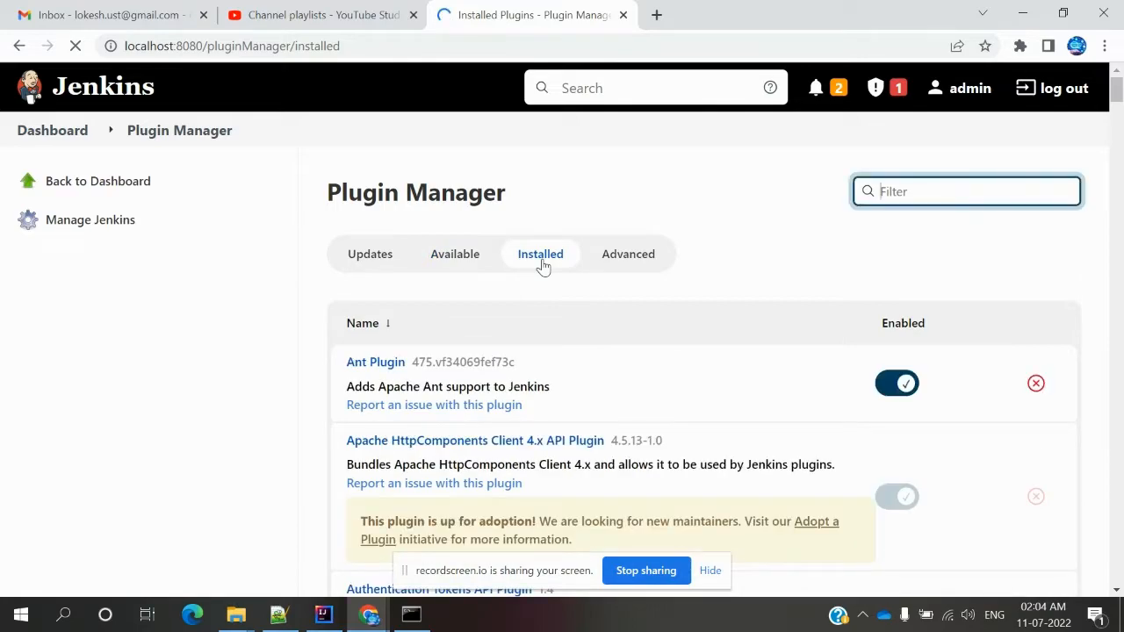
text(Delivery Pipeline)
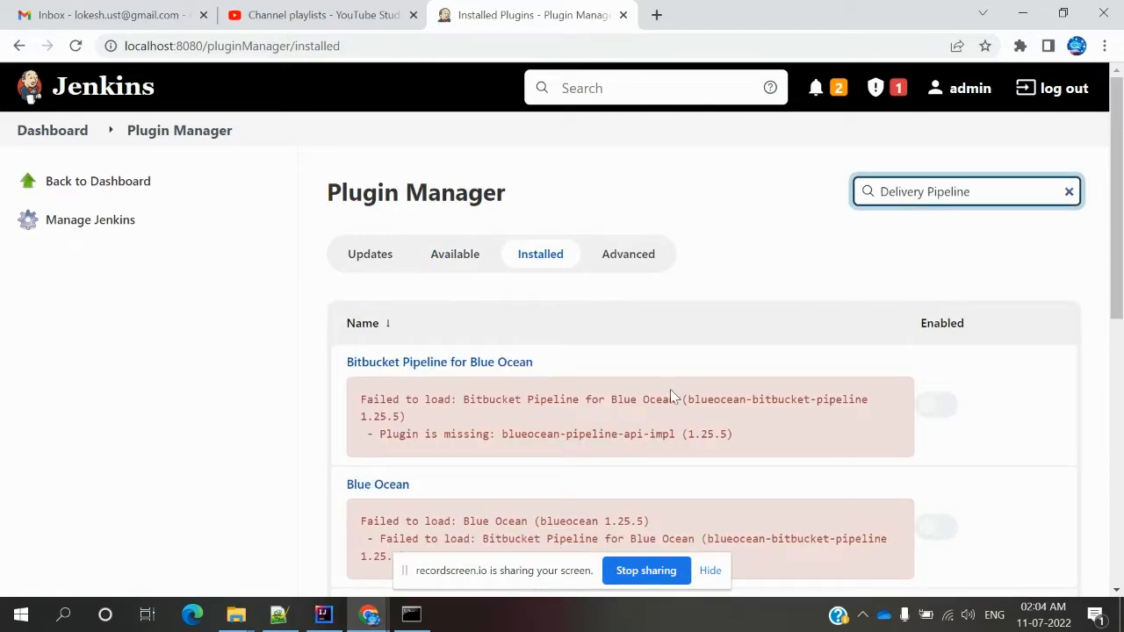
Look through the filtered installed plugins for the Delivery Pipeline Plugin entry.
click(684, 367)
scroll(684, 367, down, 3)
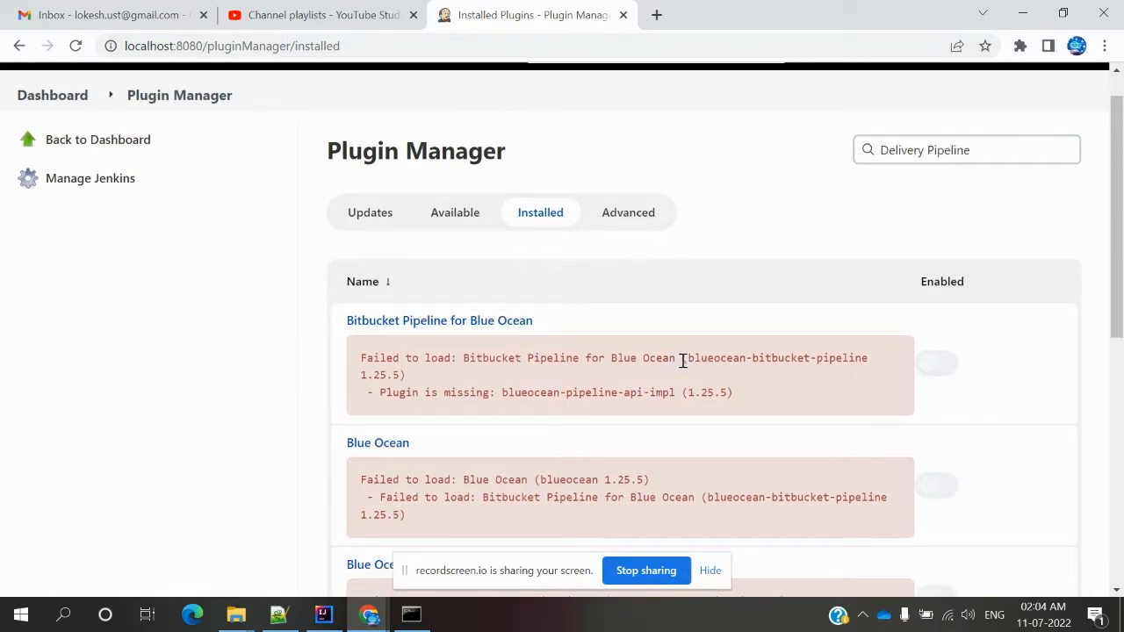
scroll(681, 361, down, 4)
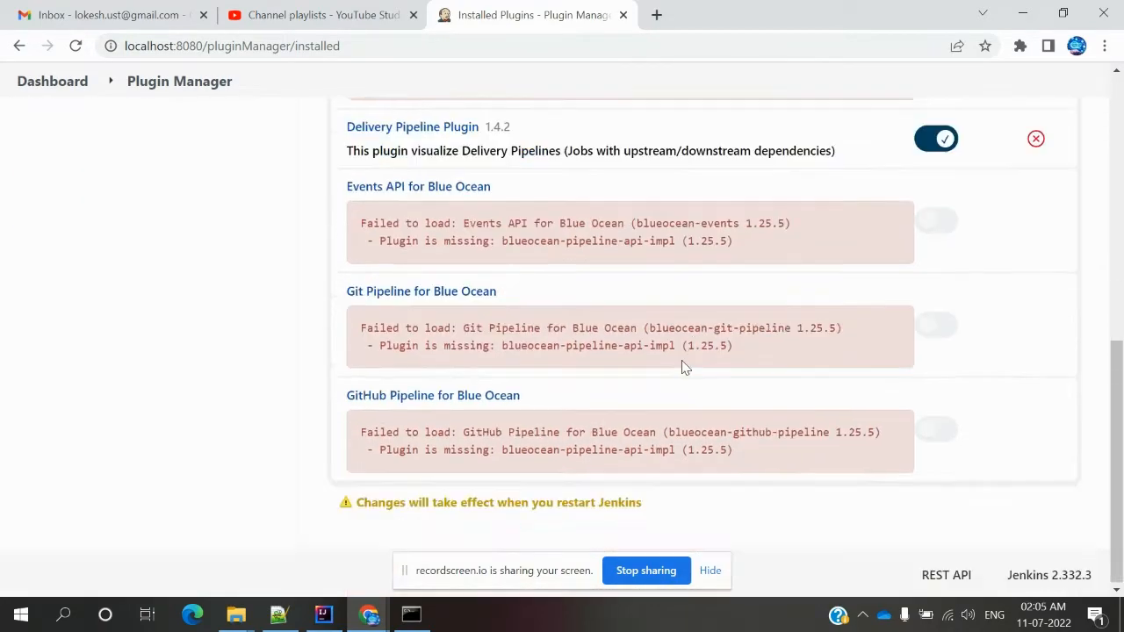
scroll(682, 360, up, 1)
scroll(682, 361, up, 1)
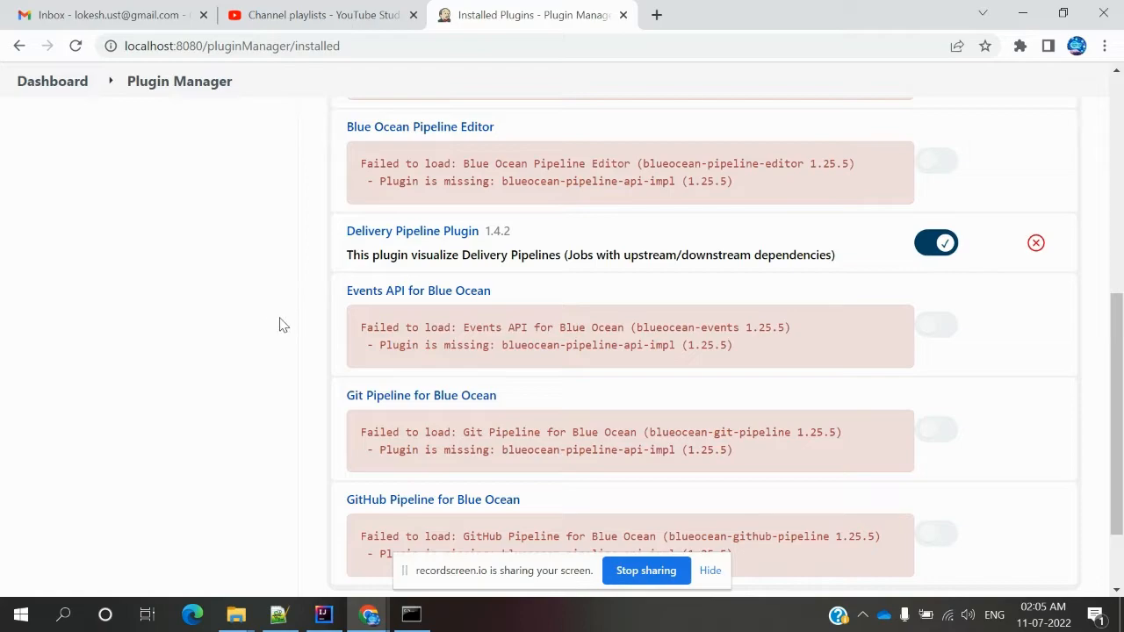
scroll(282, 325, up, 6)
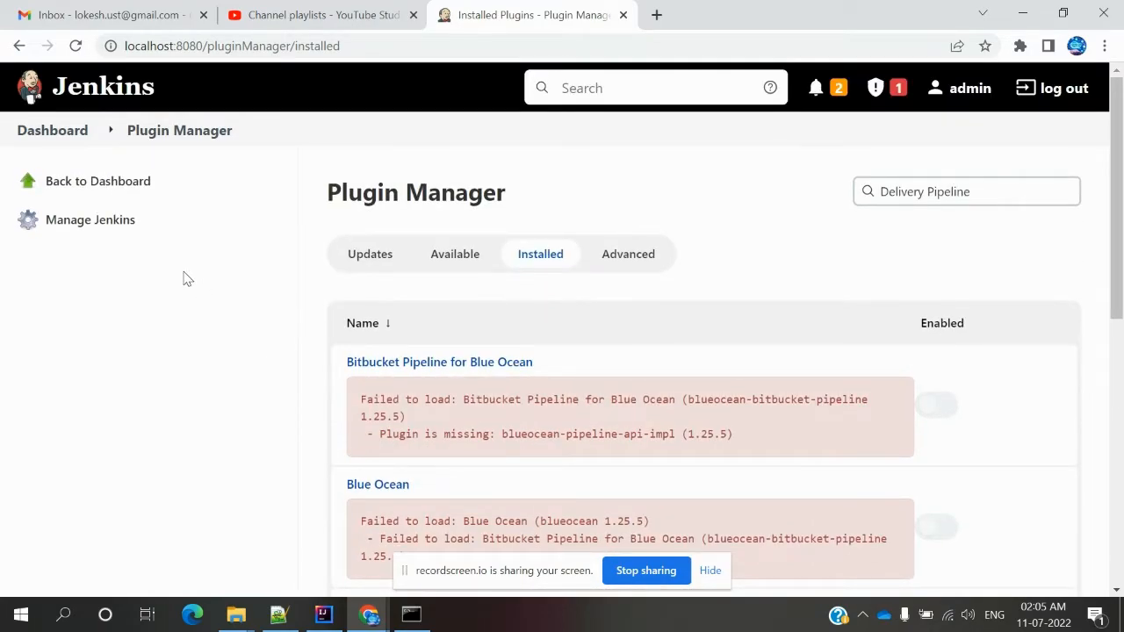
Return to the dashboard, start creating a new view and examine the offered view types.
click(55, 136)
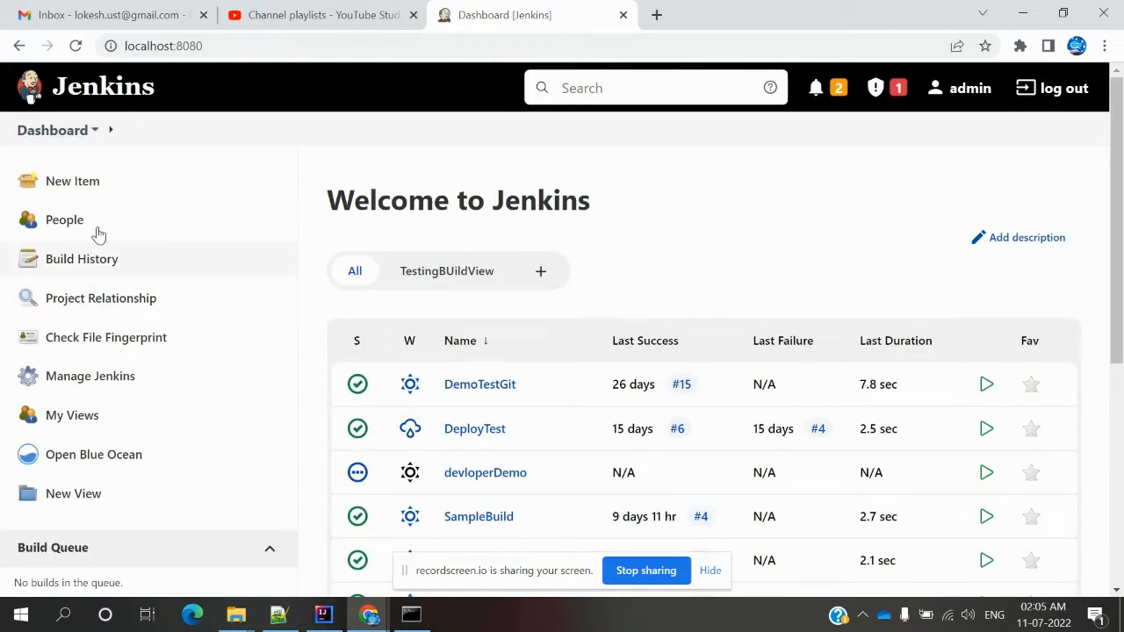
click(540, 277)
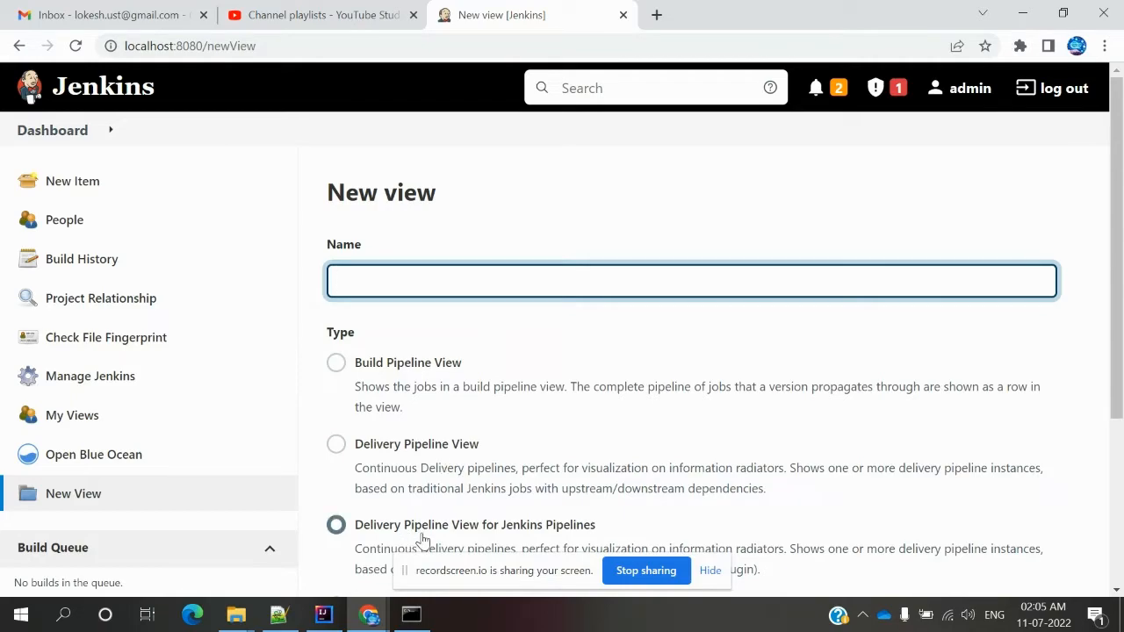
drag(1115, 303, 1121, 433)
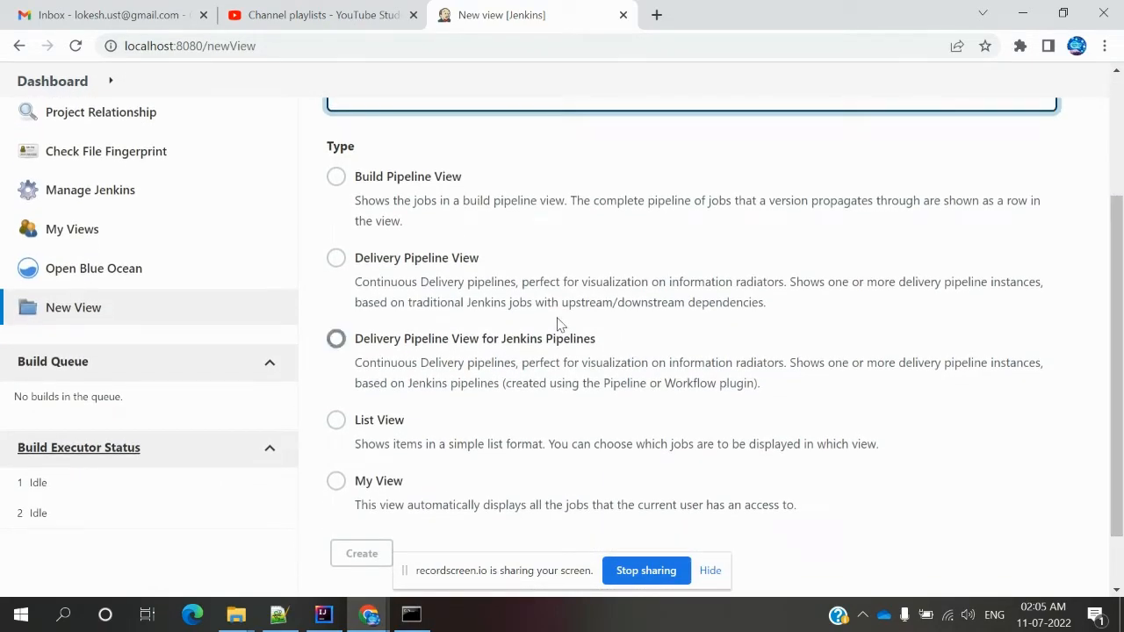
Read the remaining instructions in the Notepad++ notes about adding and configuring the view, and return to the new view form.
click(278, 615)
click(370, 464)
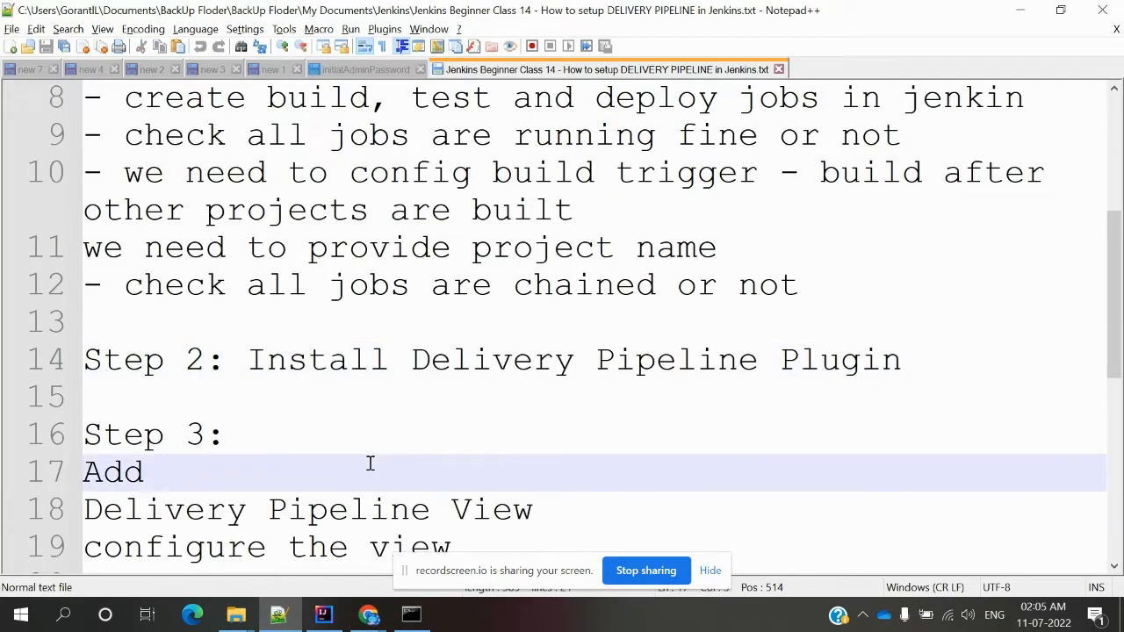
key(Down)
key(Down)
key(ctrl+End)
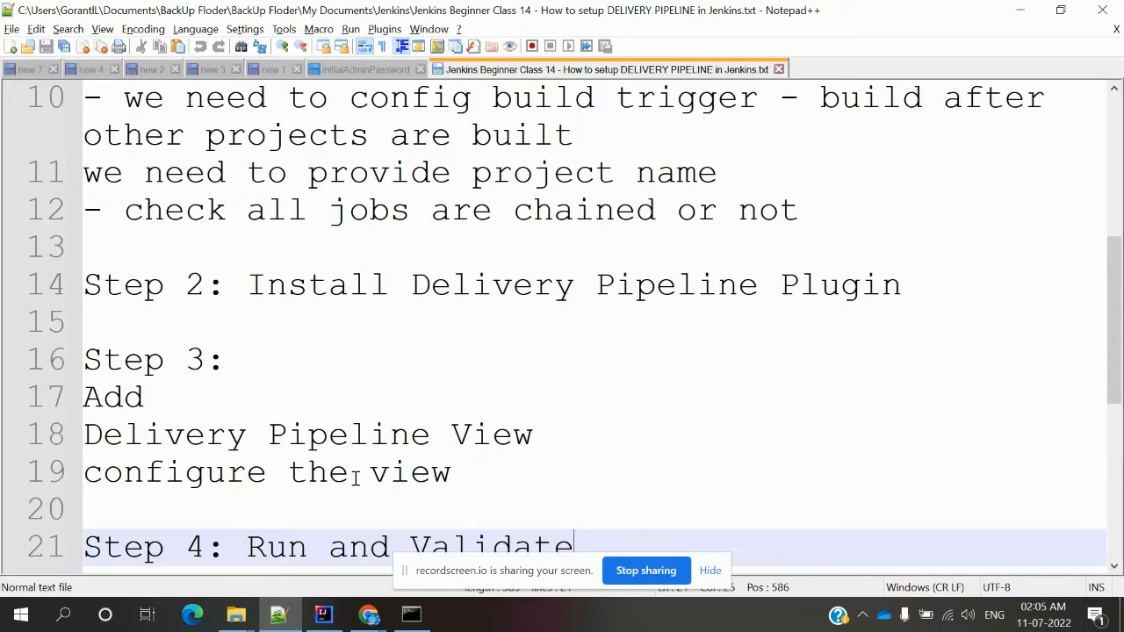
key(alt+Tab)
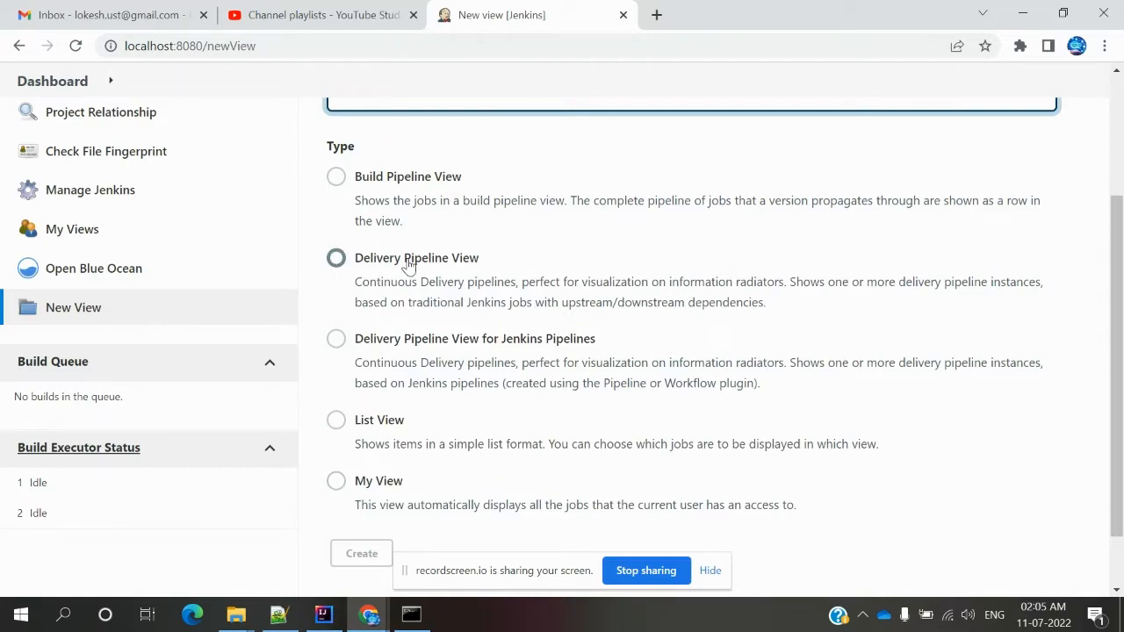
Create a new view of type Delivery Pipeline View named TestDeliveryPipeline.
click(408, 266)
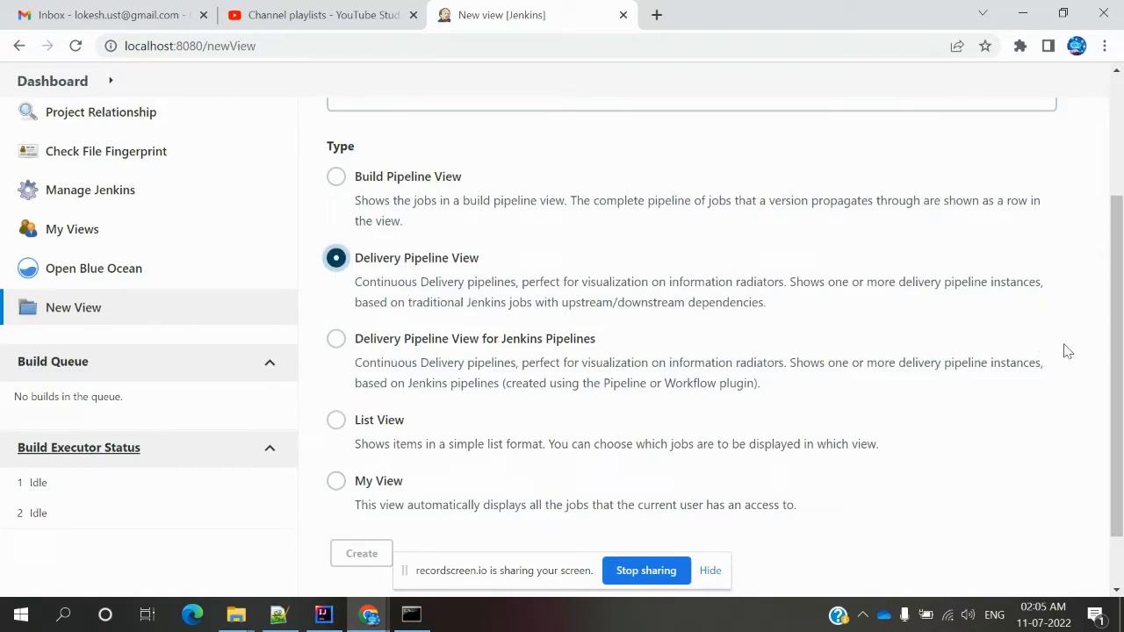
scroll(1117, 351, up, 2)
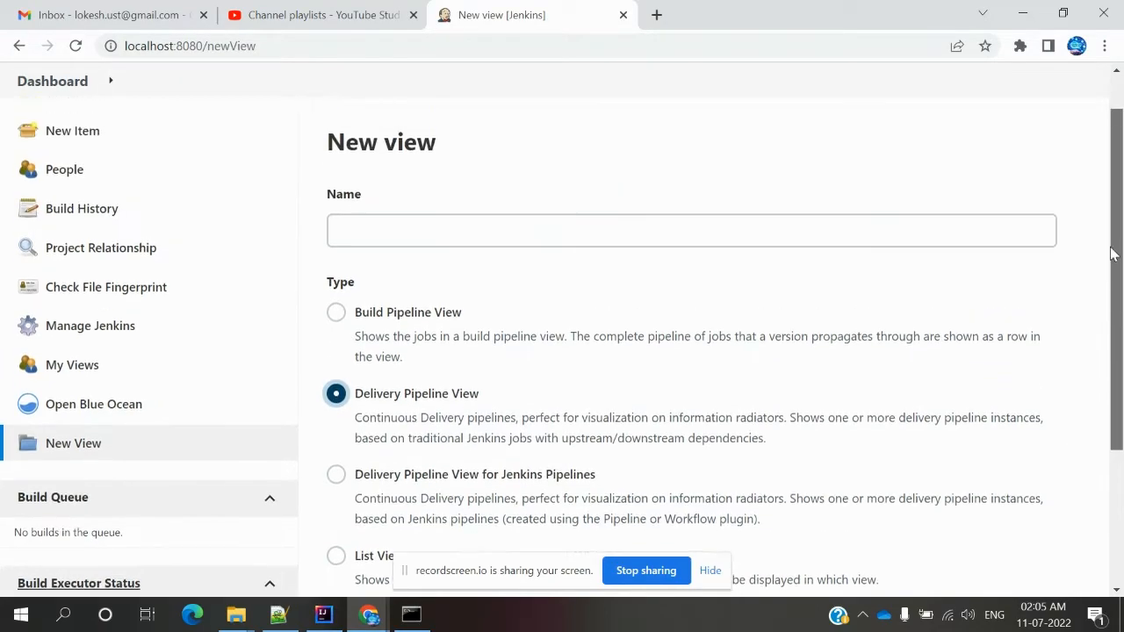
click(819, 255)
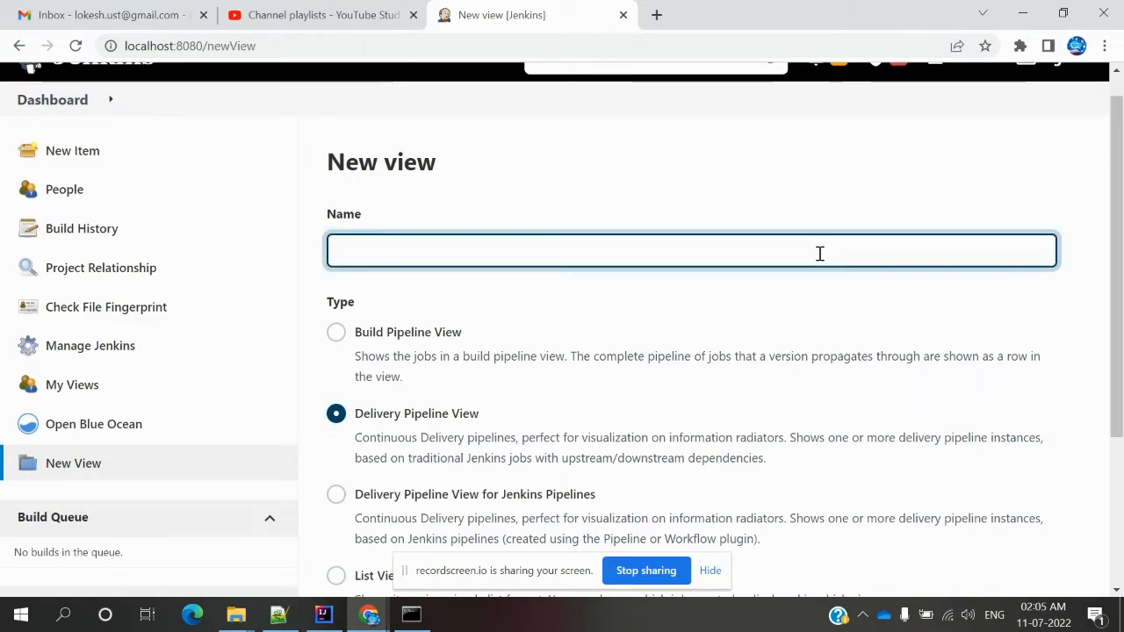
text(TestDe)
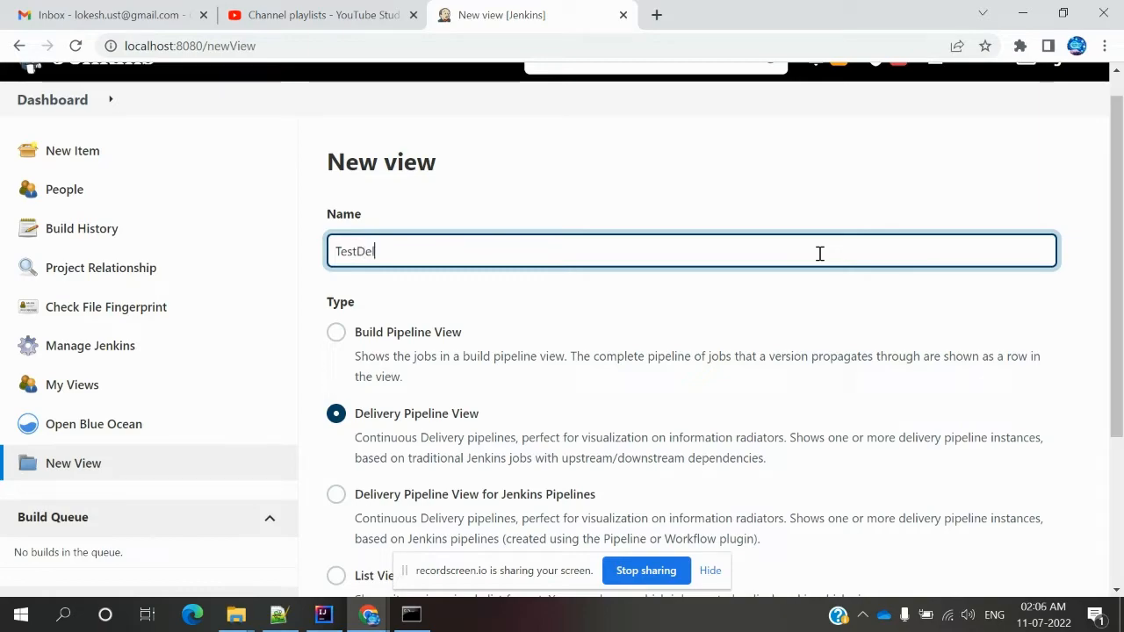
text(liveryPipeline)
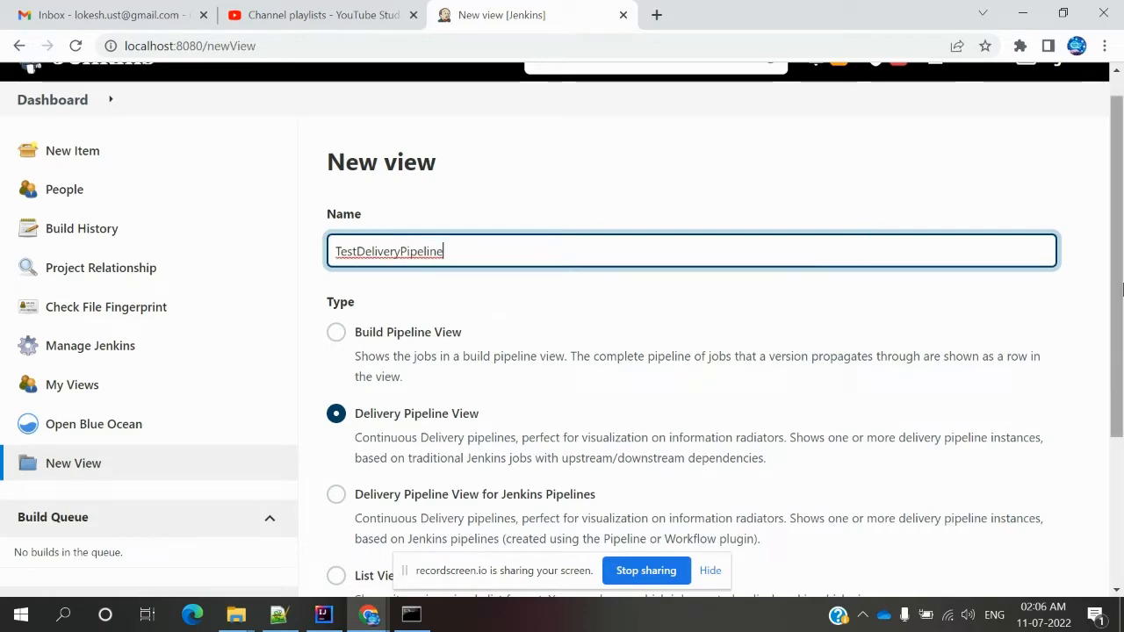
scroll(1118, 276, down, 3)
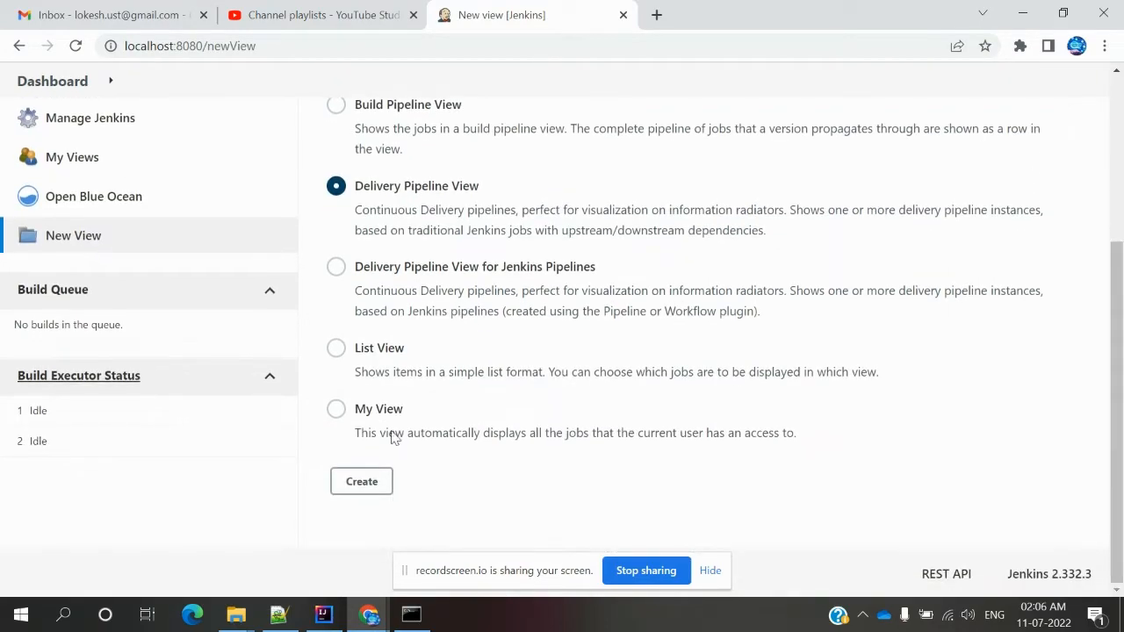
click(362, 485)
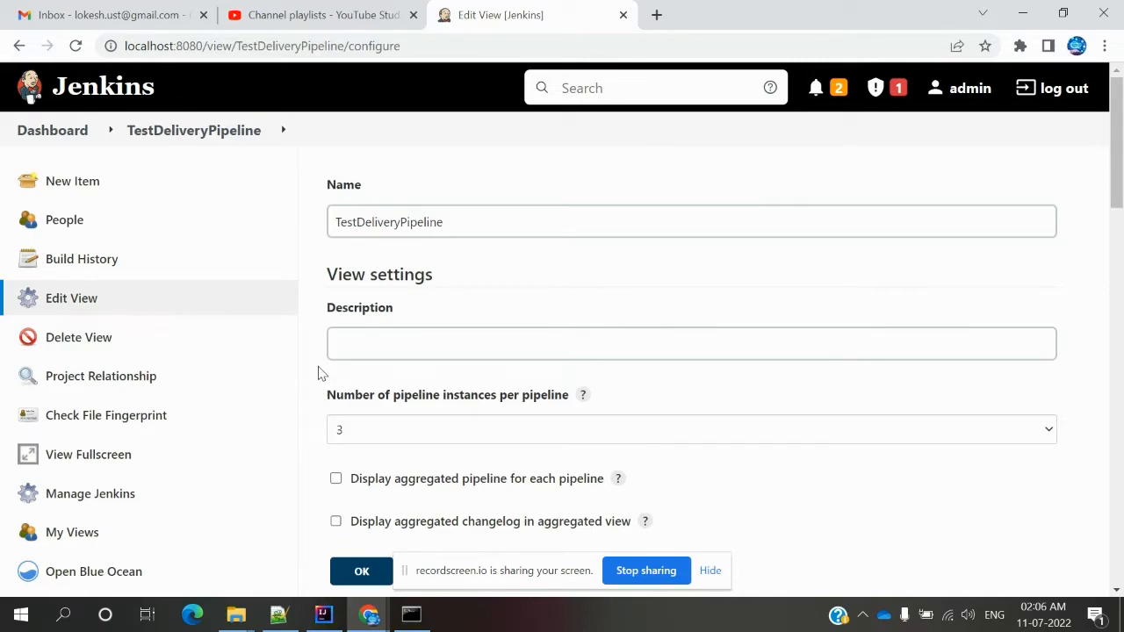
Set the number of pipeline instances per pipeline to 5 in the view settings.
scroll(318, 373, down, 2)
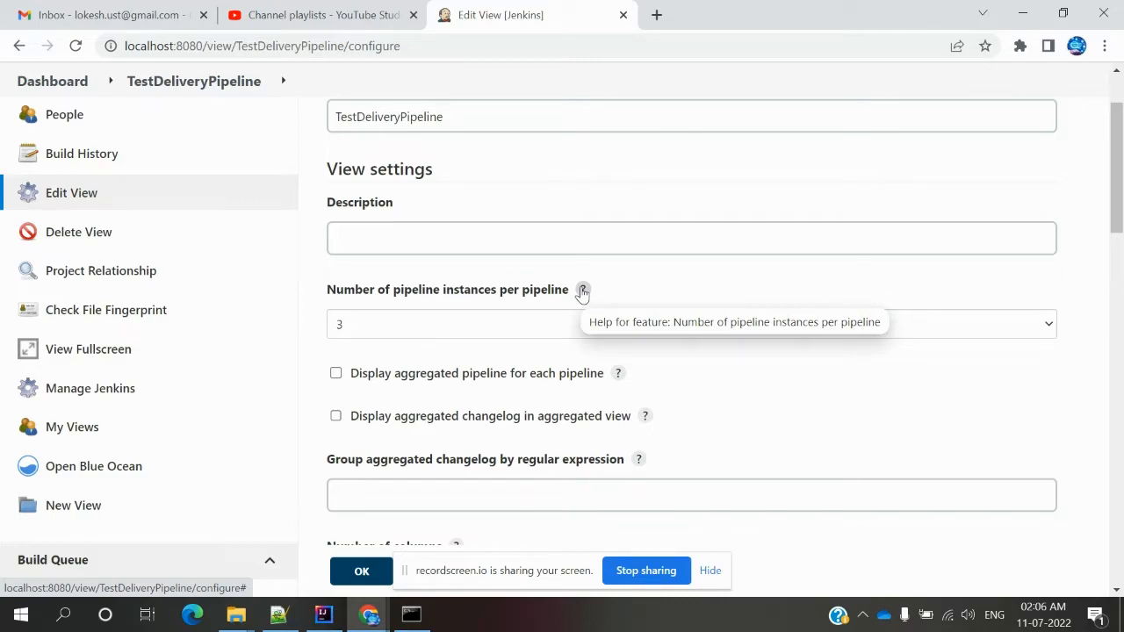
click(507, 332)
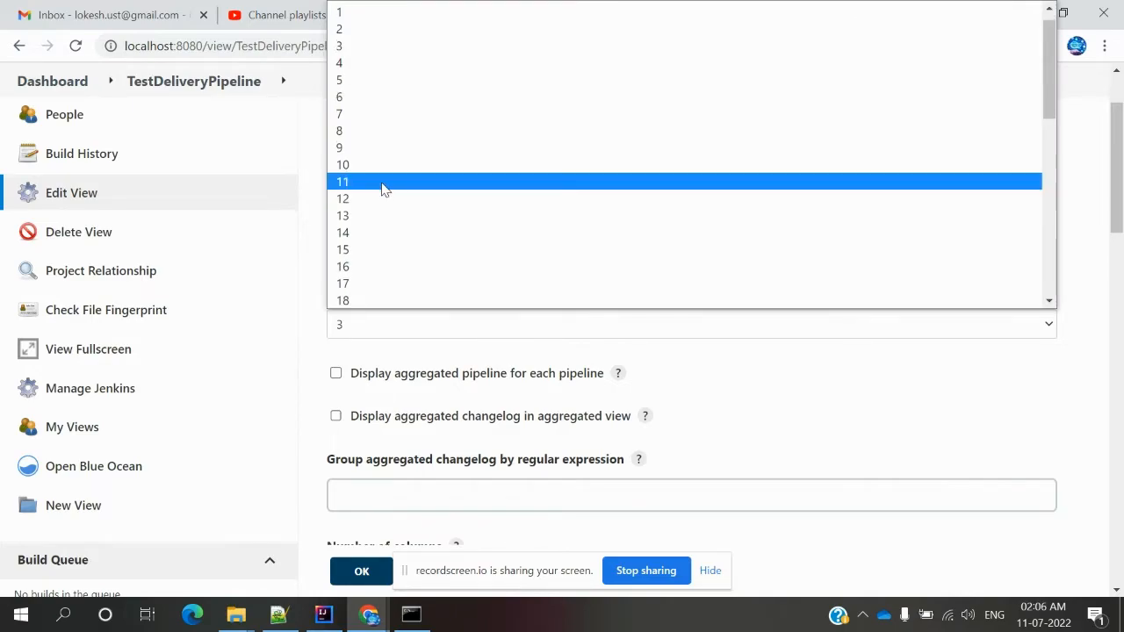
click(384, 178)
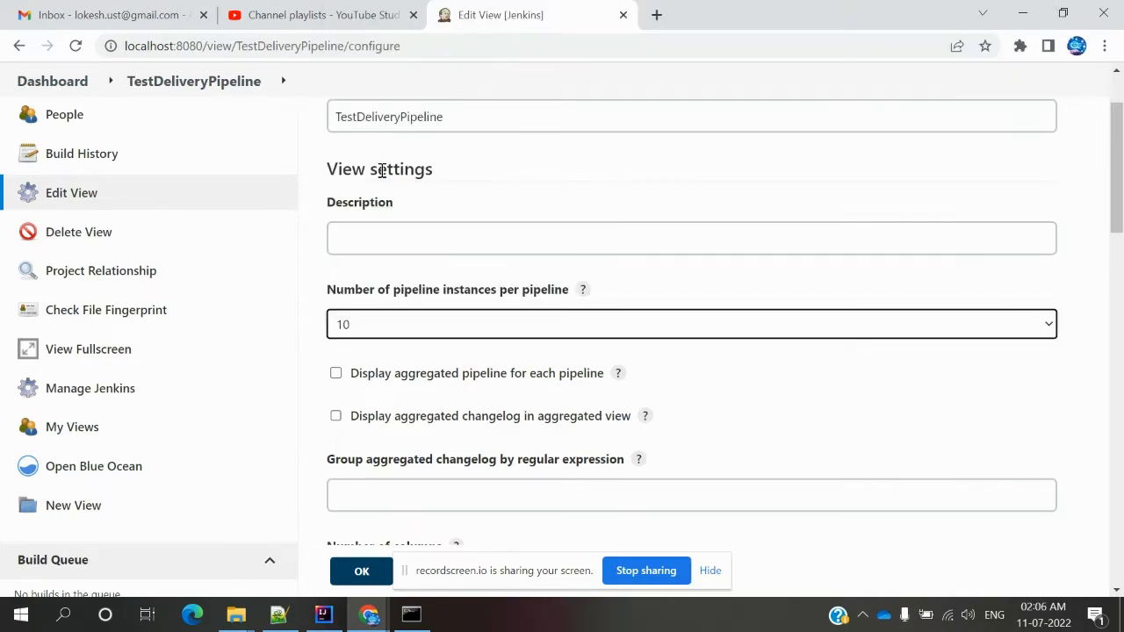
click(361, 325)
click(361, 97)
Set the view's number of columns to 2 and save the view configuration.
scroll(384, 360, down, 2)
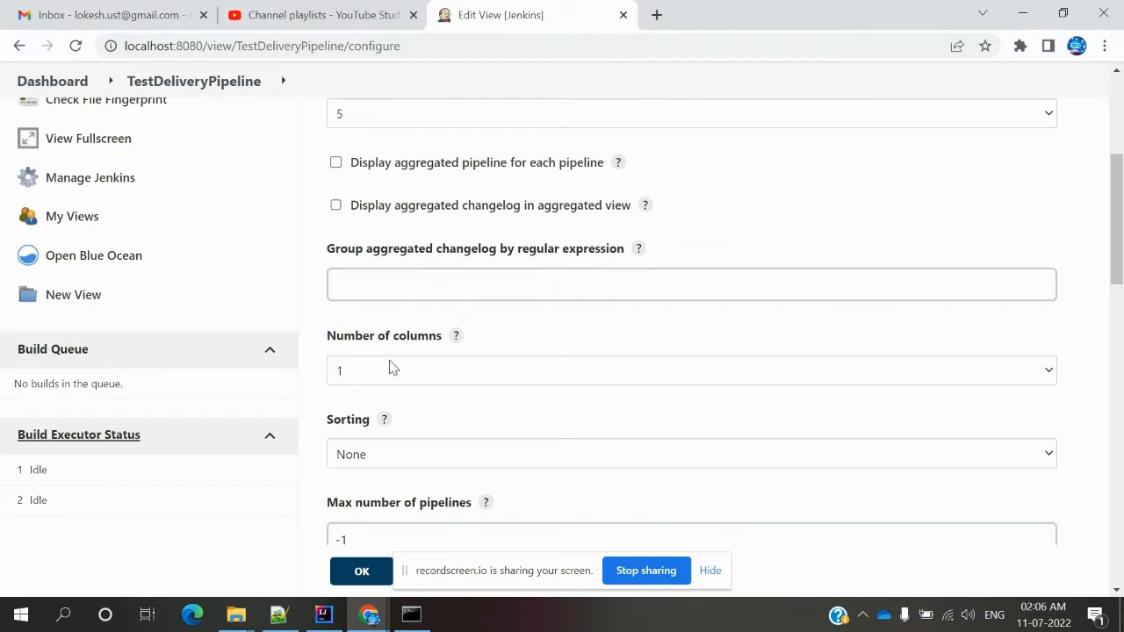
click(380, 381)
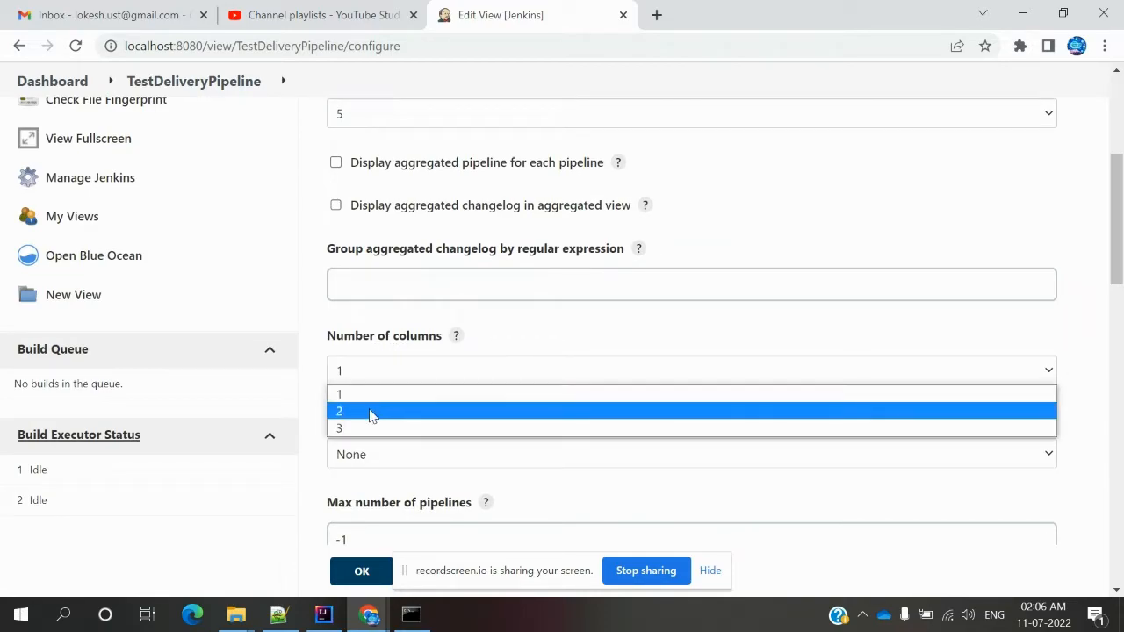
click(368, 418)
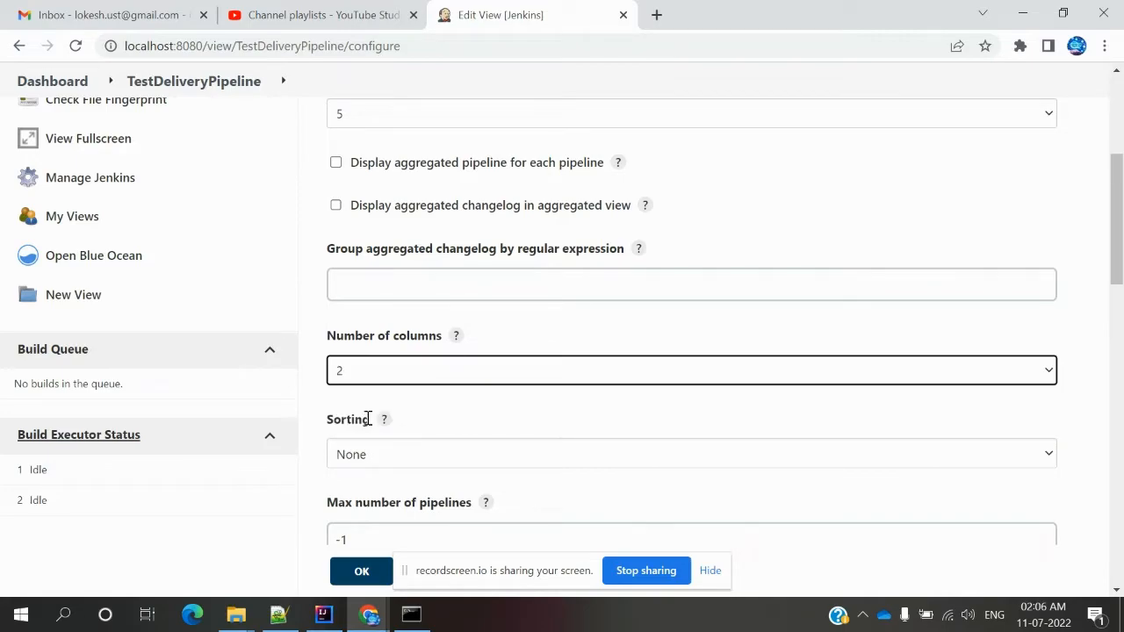
click(422, 402)
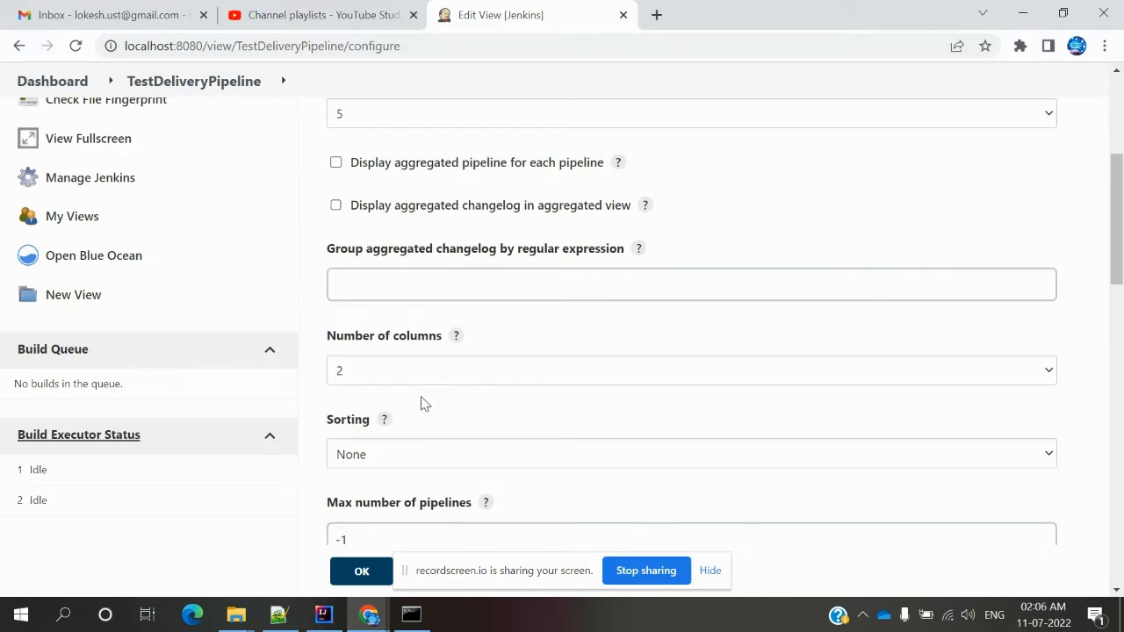
scroll(422, 403, down, 3)
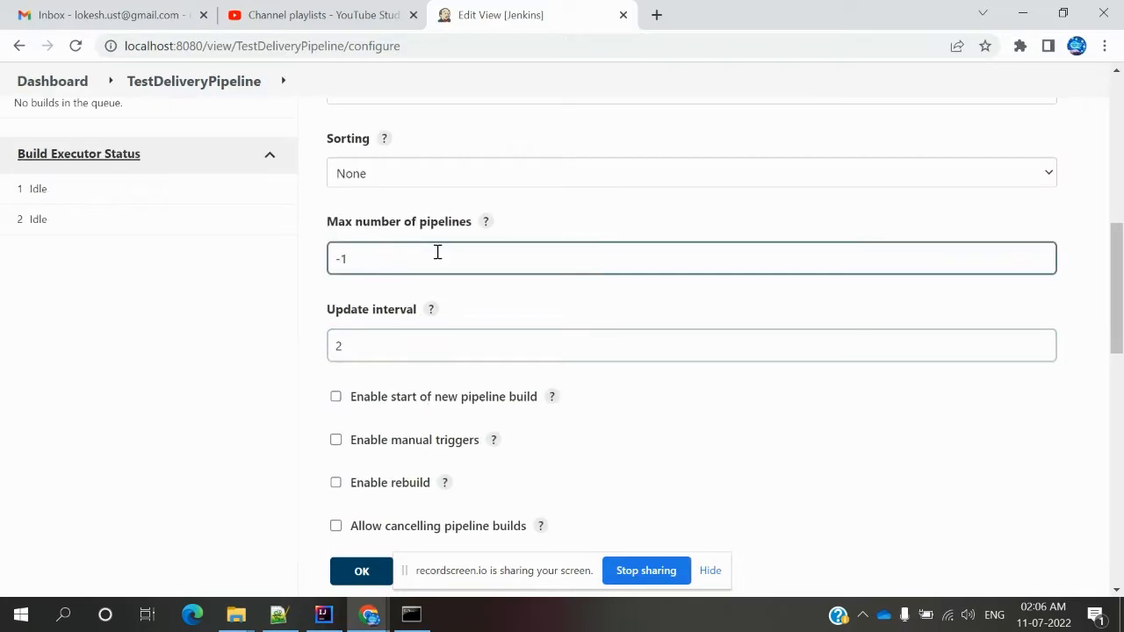
click(403, 397)
scroll(401, 397, down, 1)
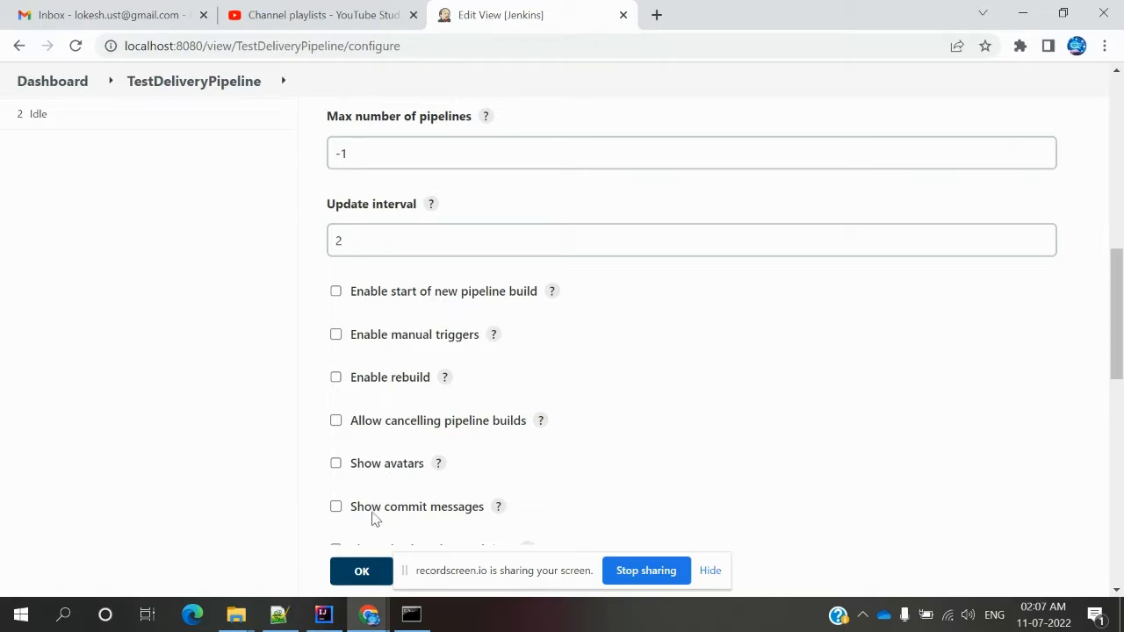
click(362, 575)
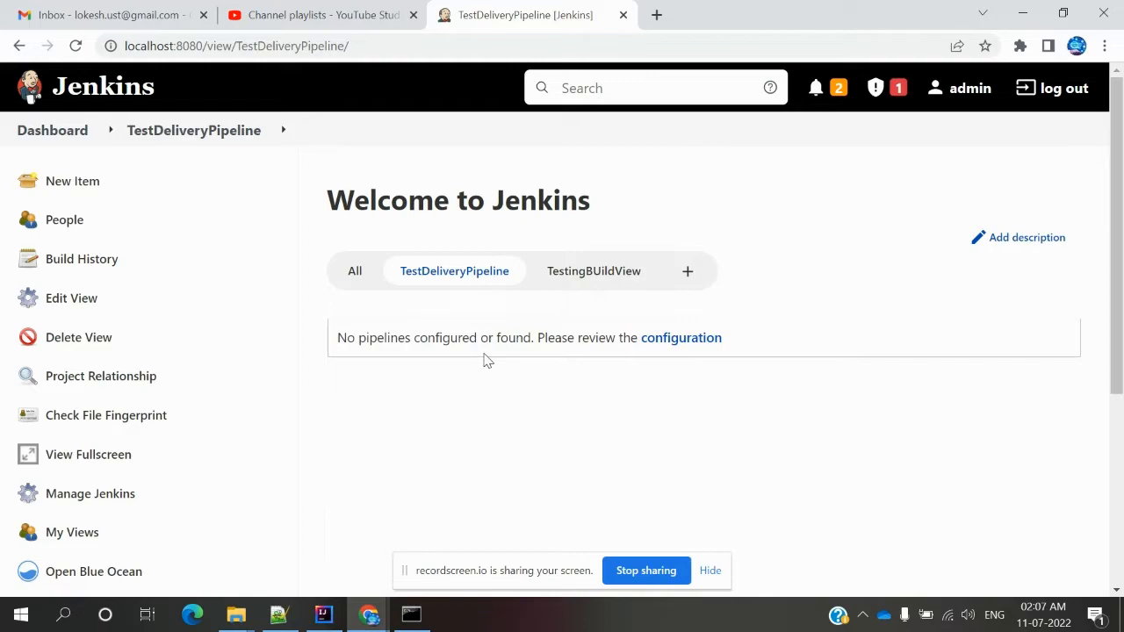
Reopen the TestDeliveryPipeline view's configuration and add a component under Pipelines.
click(472, 277)
click(682, 342)
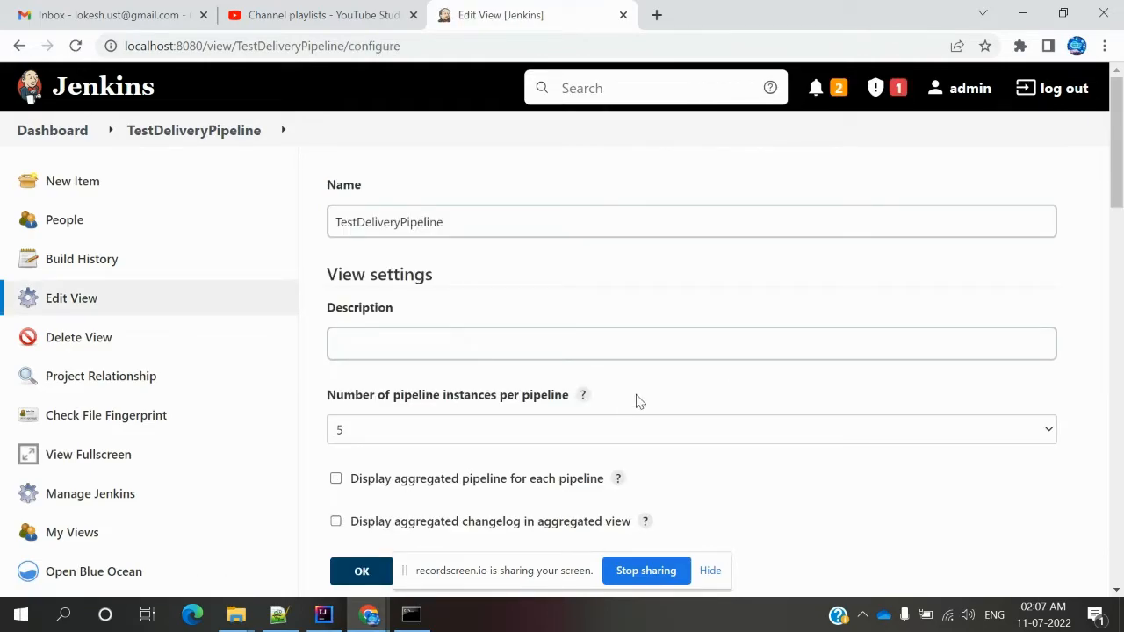
scroll(639, 401, down, 7)
scroll(639, 402, down, 6)
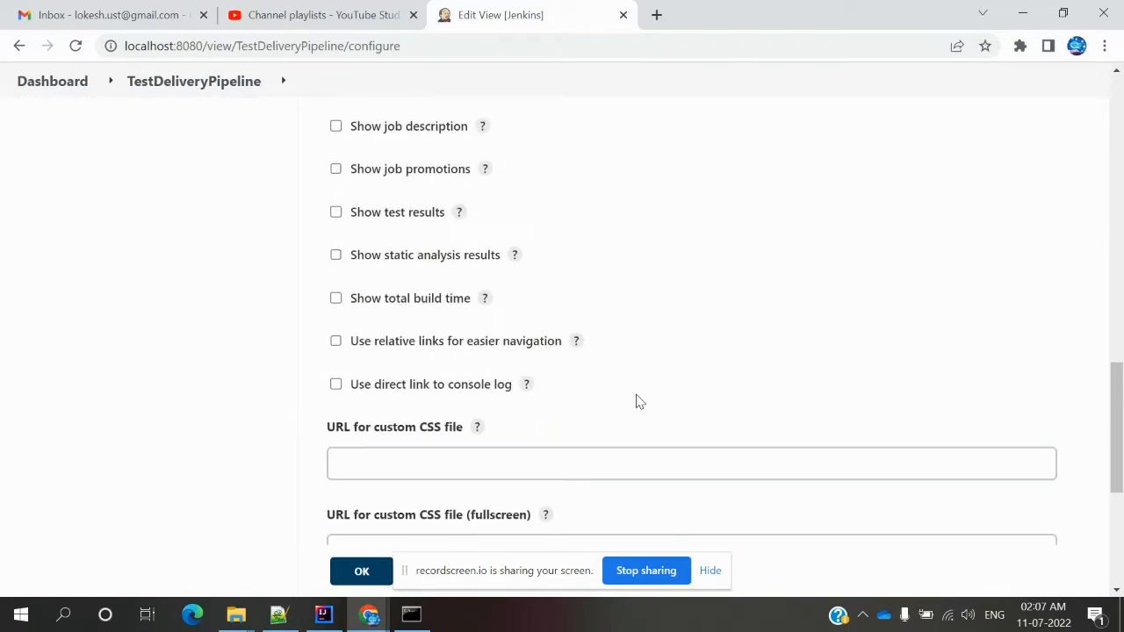
scroll(639, 401, down, 3)
scroll(639, 401, down, 3)
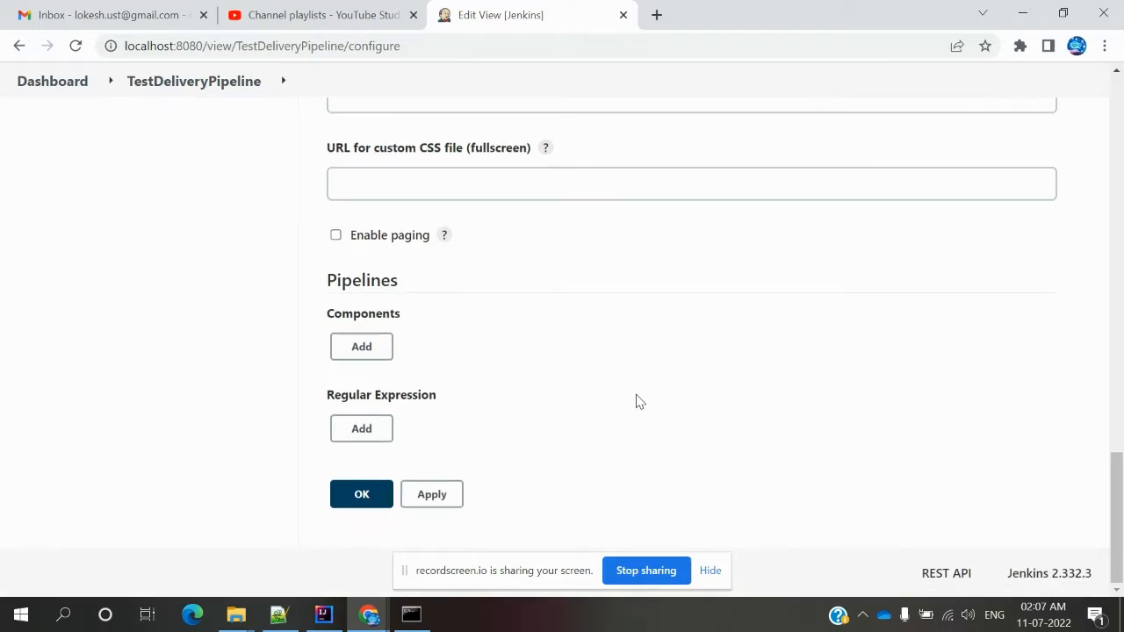
click(370, 347)
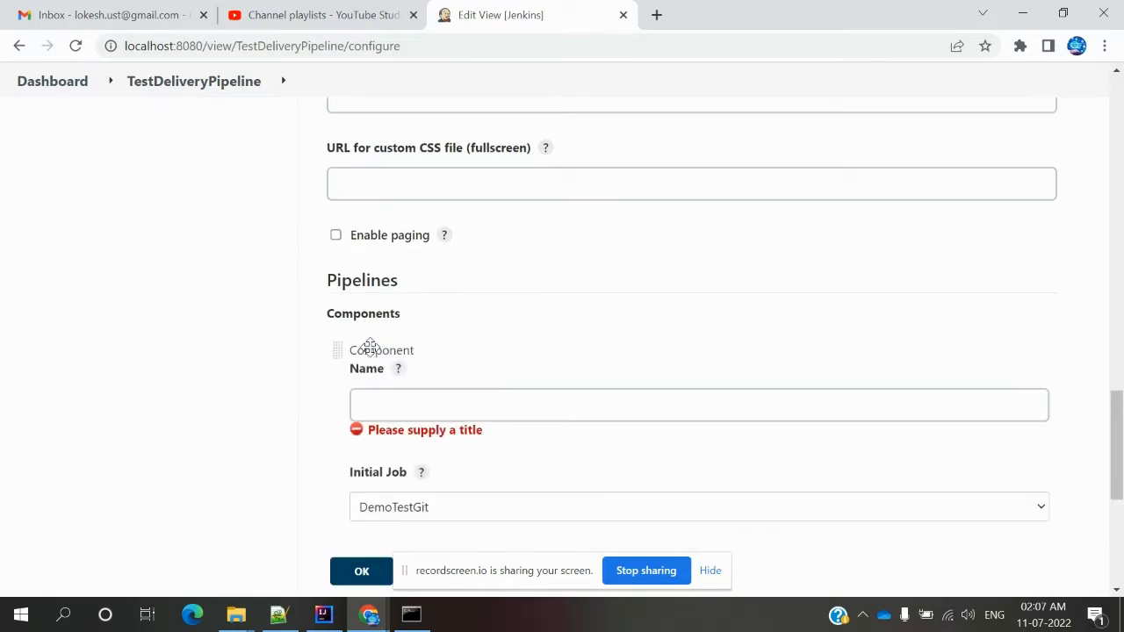
Name the pipeline component TestDelivery and choose TestBuildJob as its initial job.
click(380, 411)
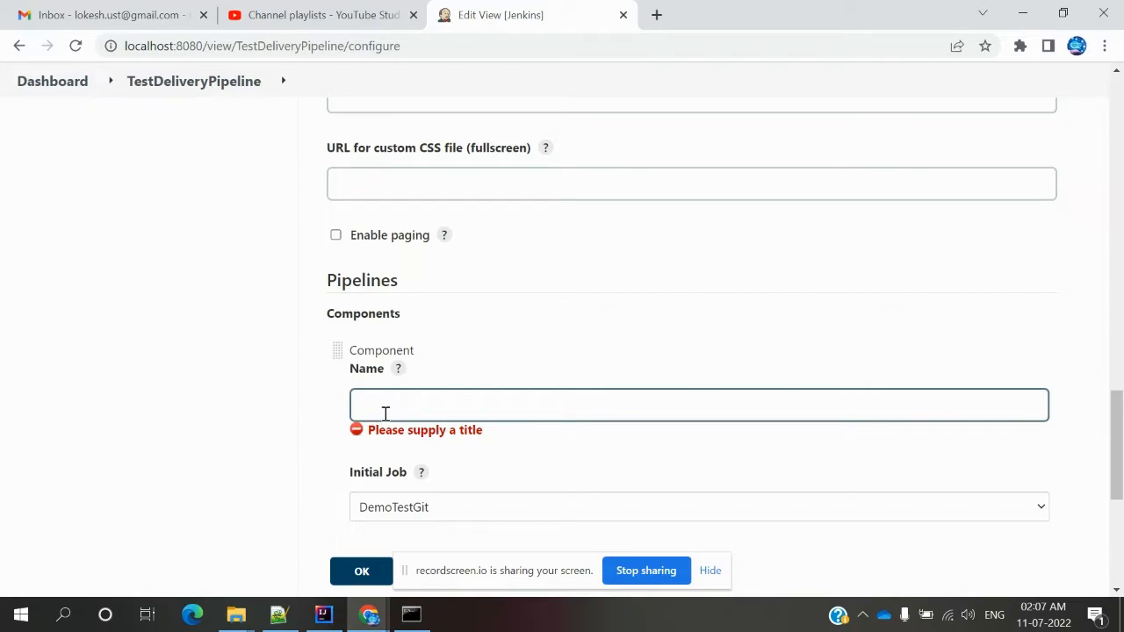
click(304, 466)
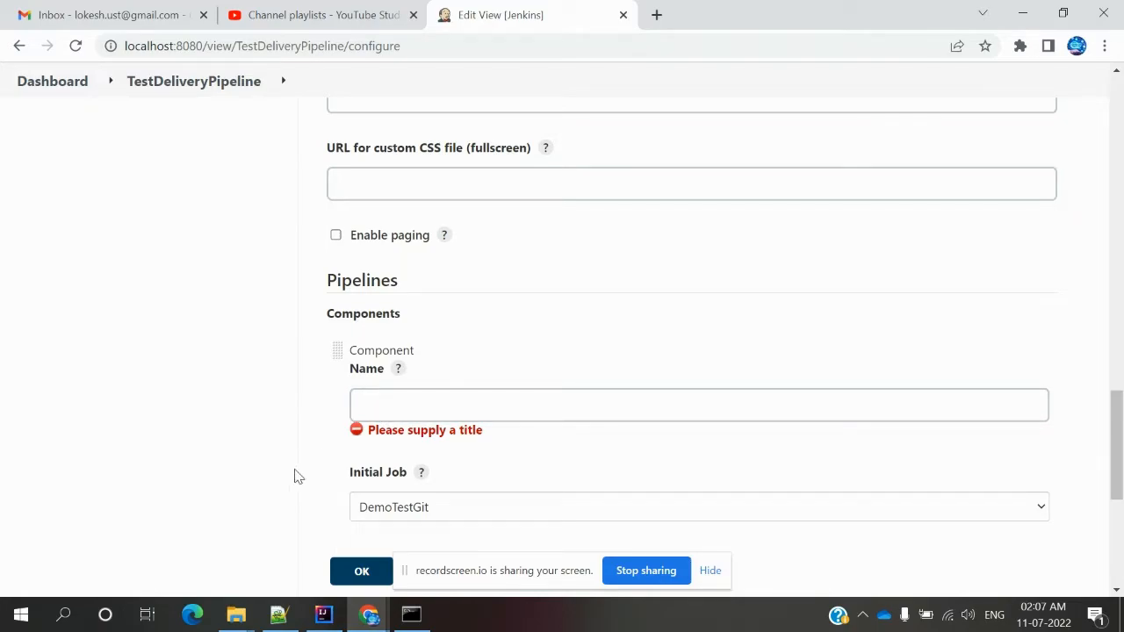
scroll(298, 477, down, 2)
scroll(295, 477, down, 1)
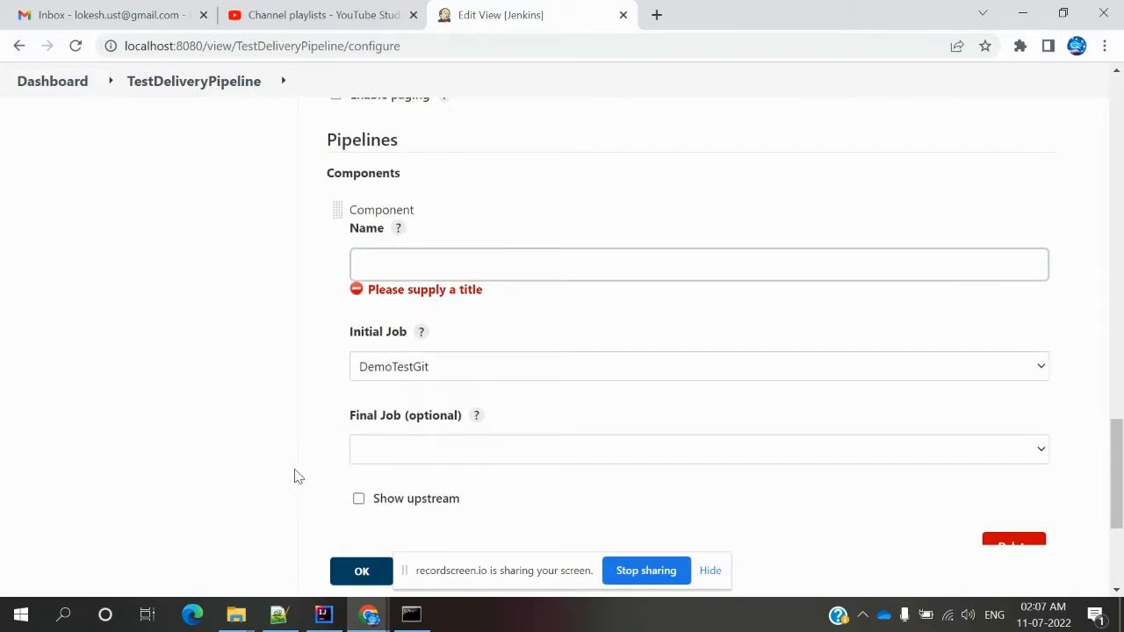
click(437, 265)
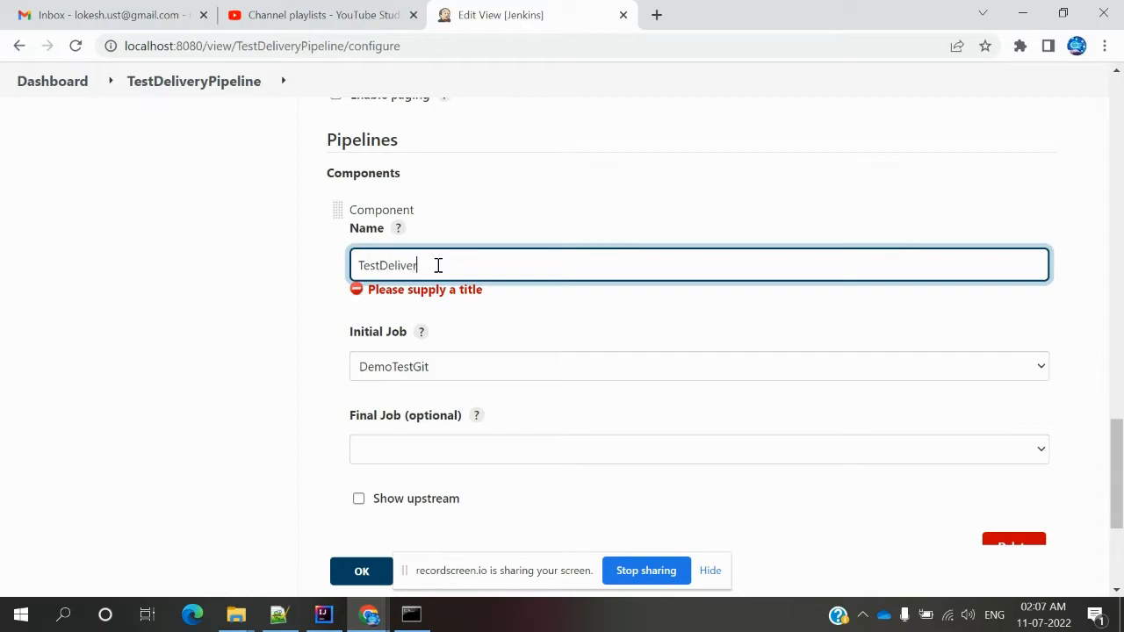
click(459, 369)
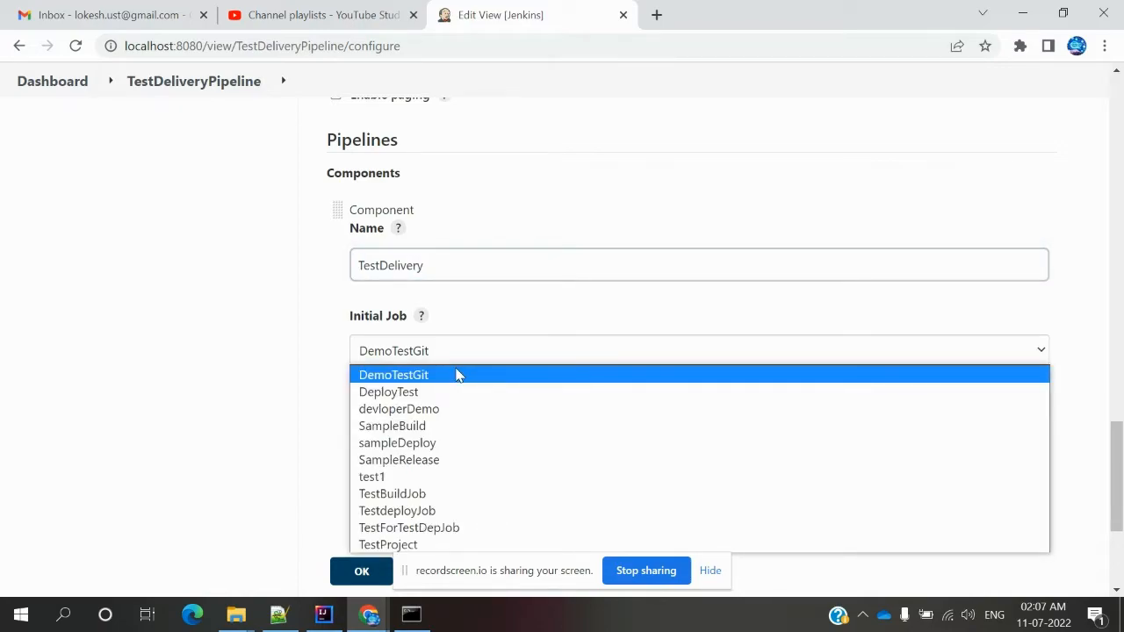
click(439, 495)
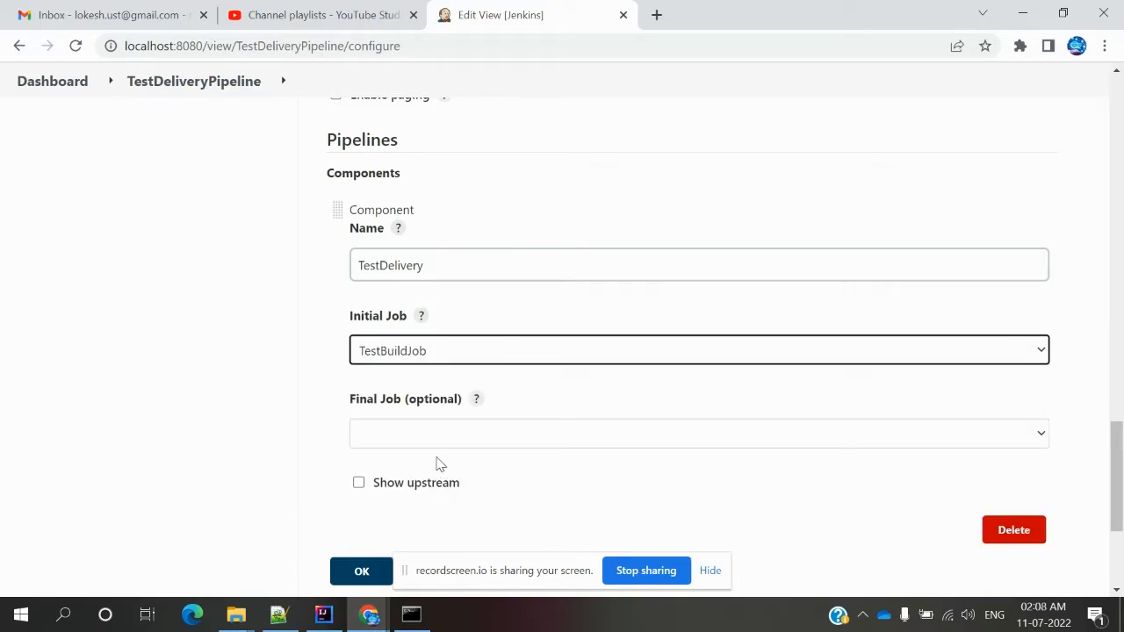
click(418, 472)
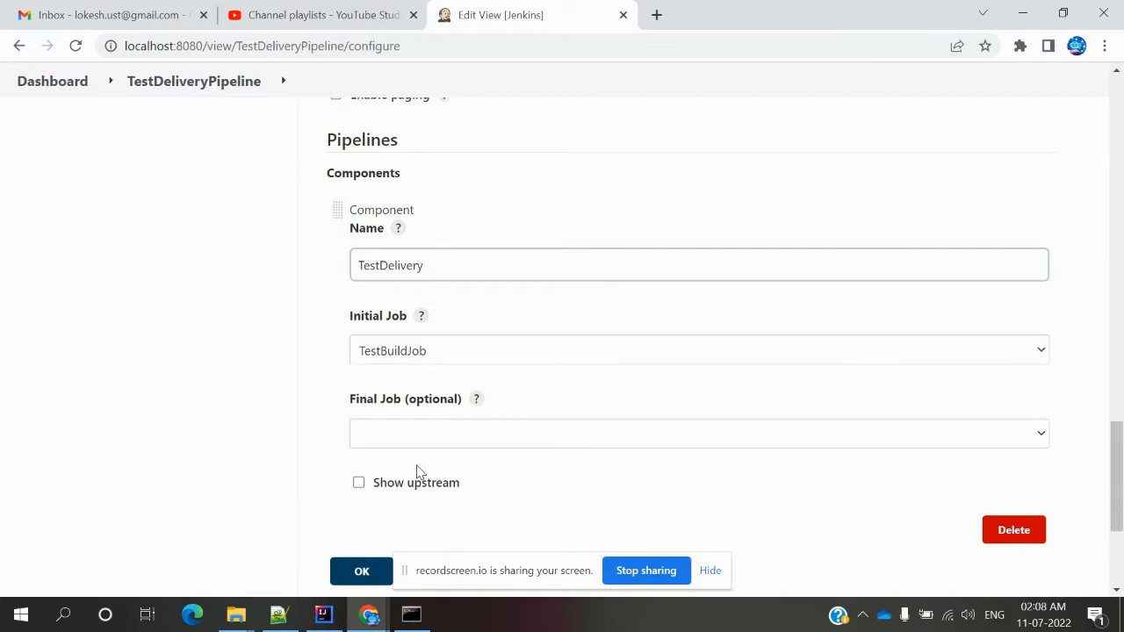
Apply and save the TestDeliveryPipeline view configuration with its new component.
scroll(418, 473, down, 3)
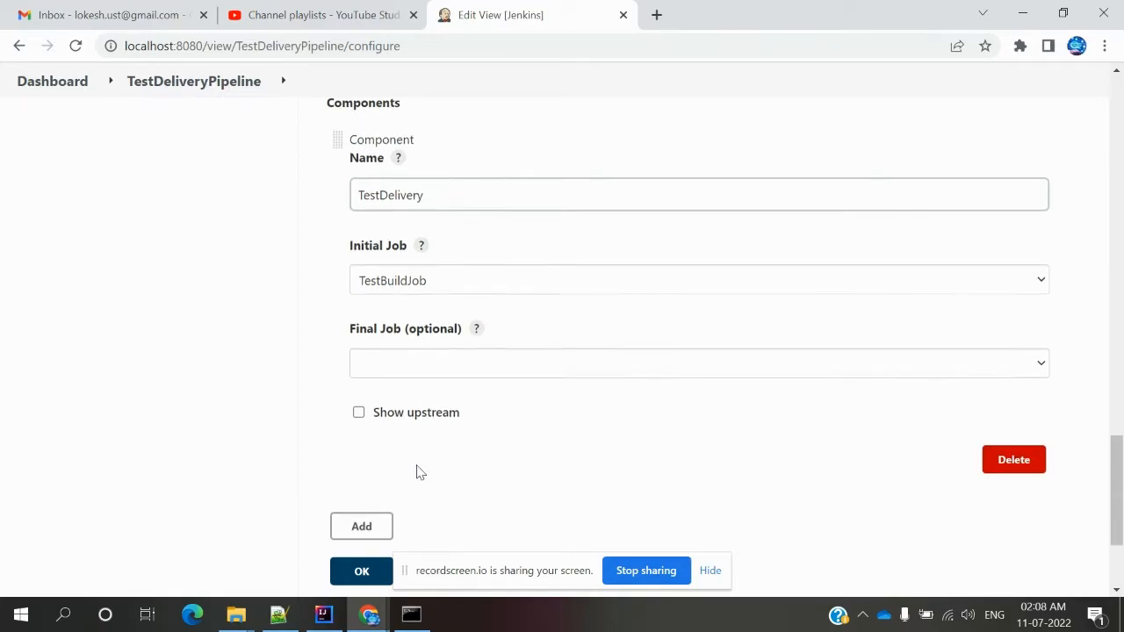
scroll(418, 472, down, 2)
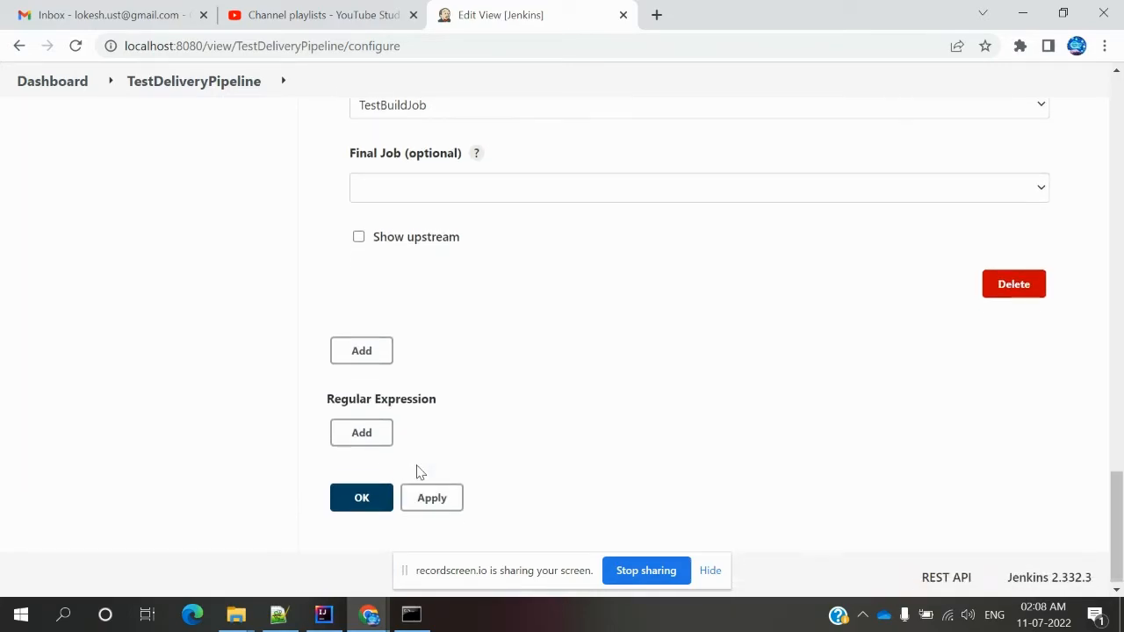
click(430, 494)
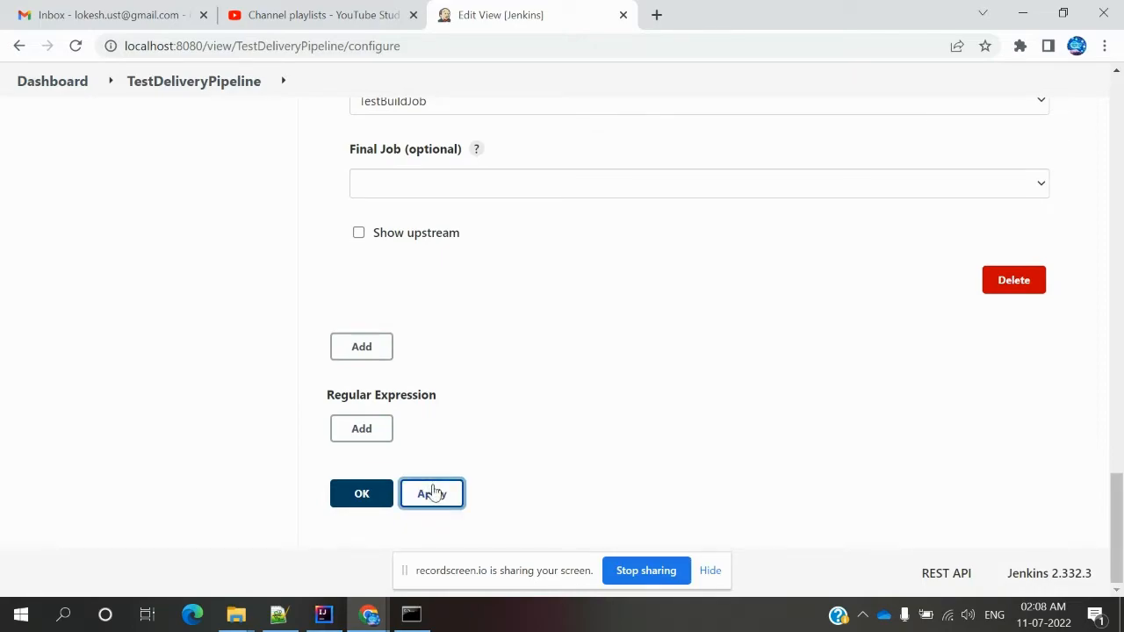
click(371, 497)
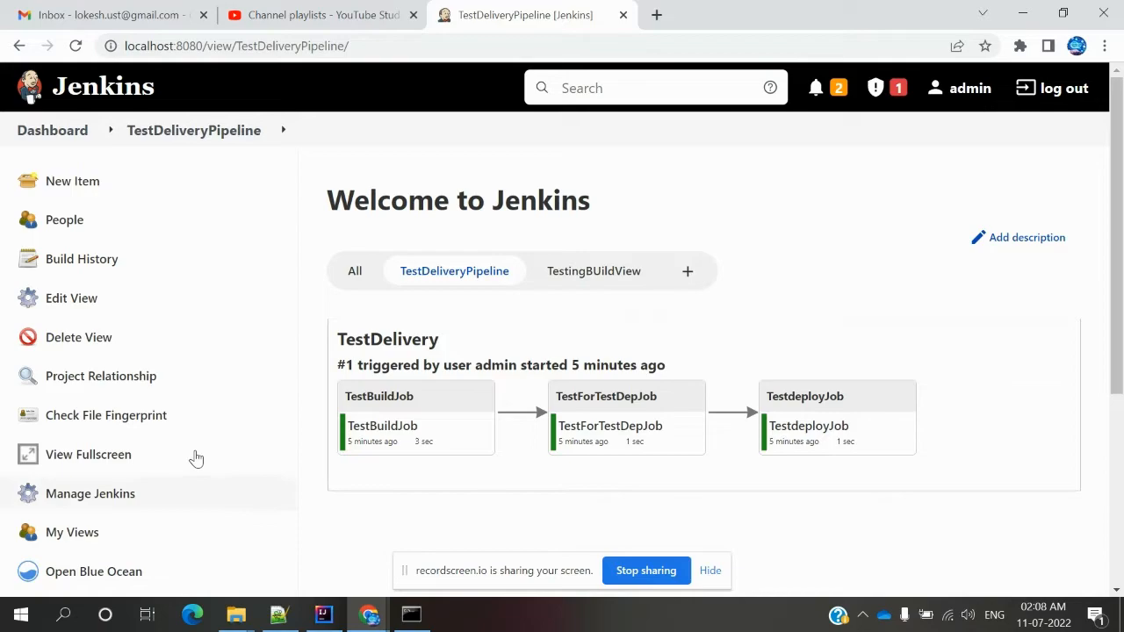
Return to the dashboard and start a new build of TestBuildJob from the job list.
click(64, 134)
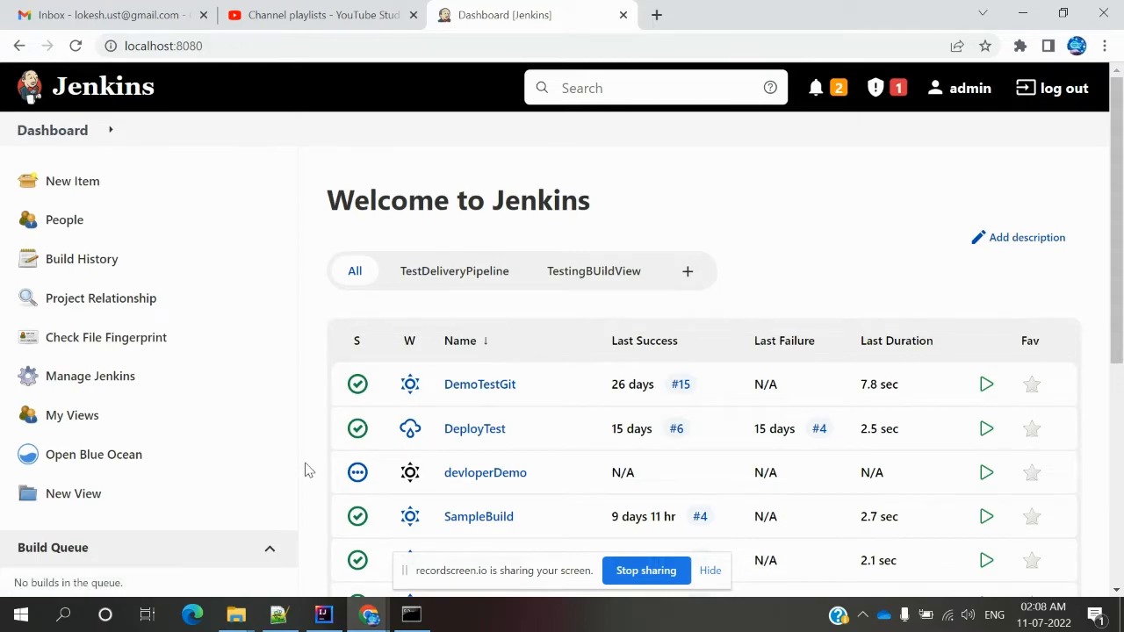
scroll(305, 471, down, 3)
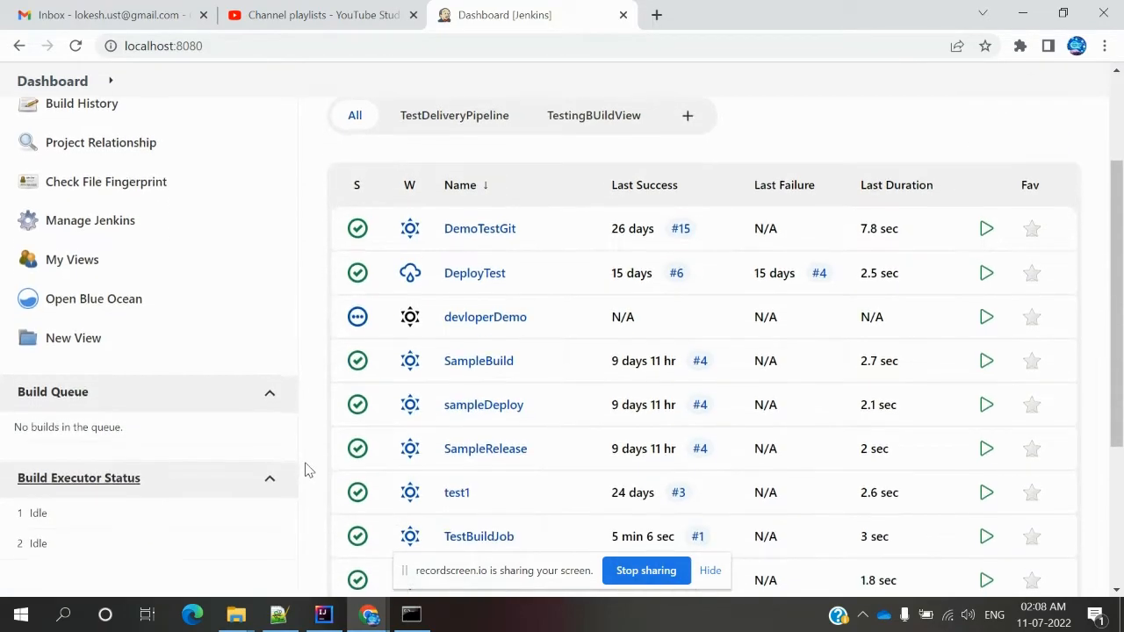
scroll(306, 469, down, 2)
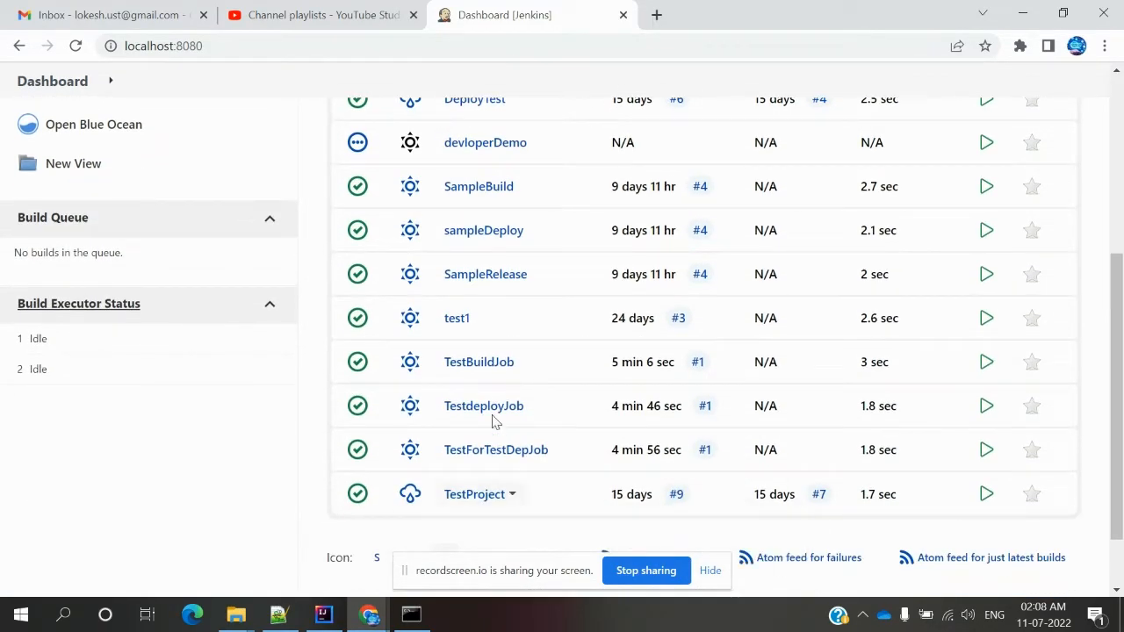
click(522, 363)
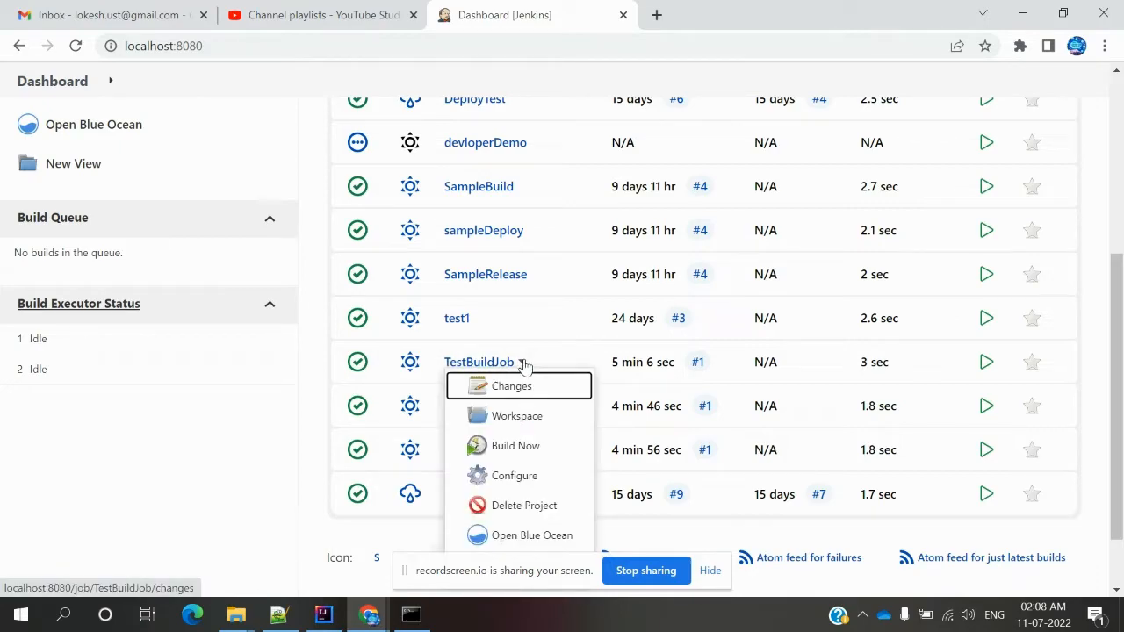
click(530, 448)
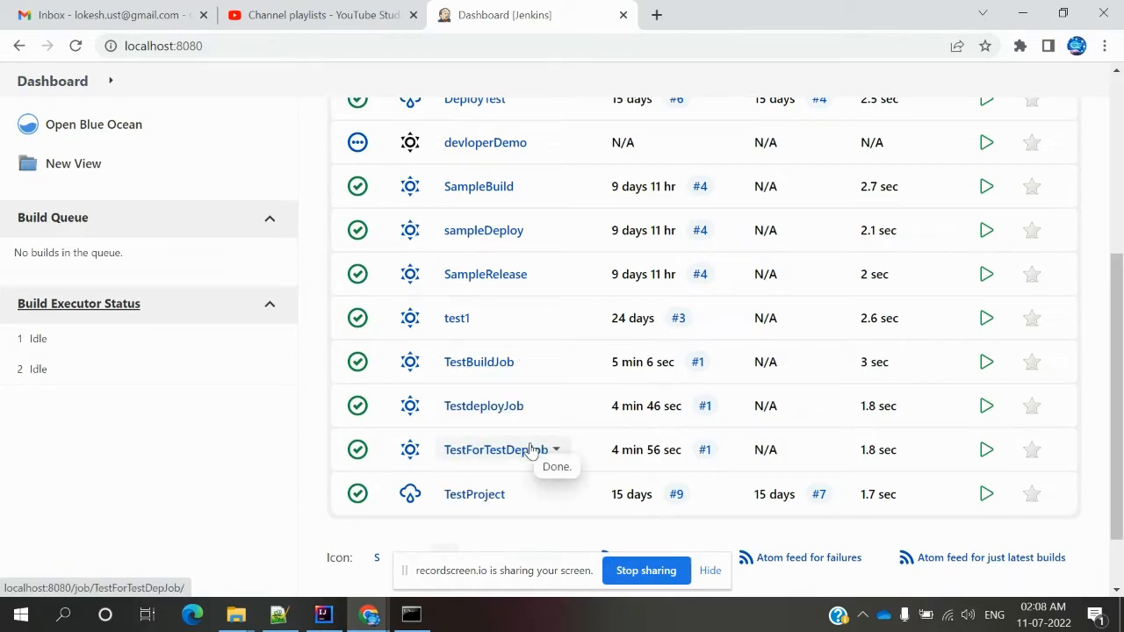
Open the TestDeliveryPipeline view and examine how the new run progresses through the build, test and deploy jobs.
scroll(318, 395, up, 2)
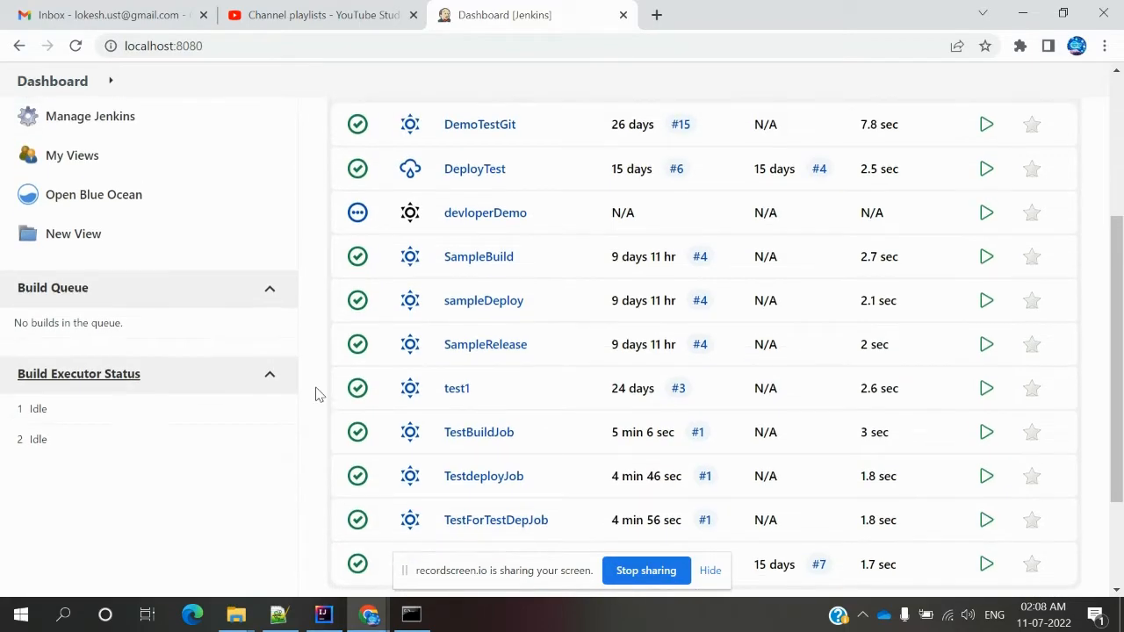
scroll(317, 395, up, 1)
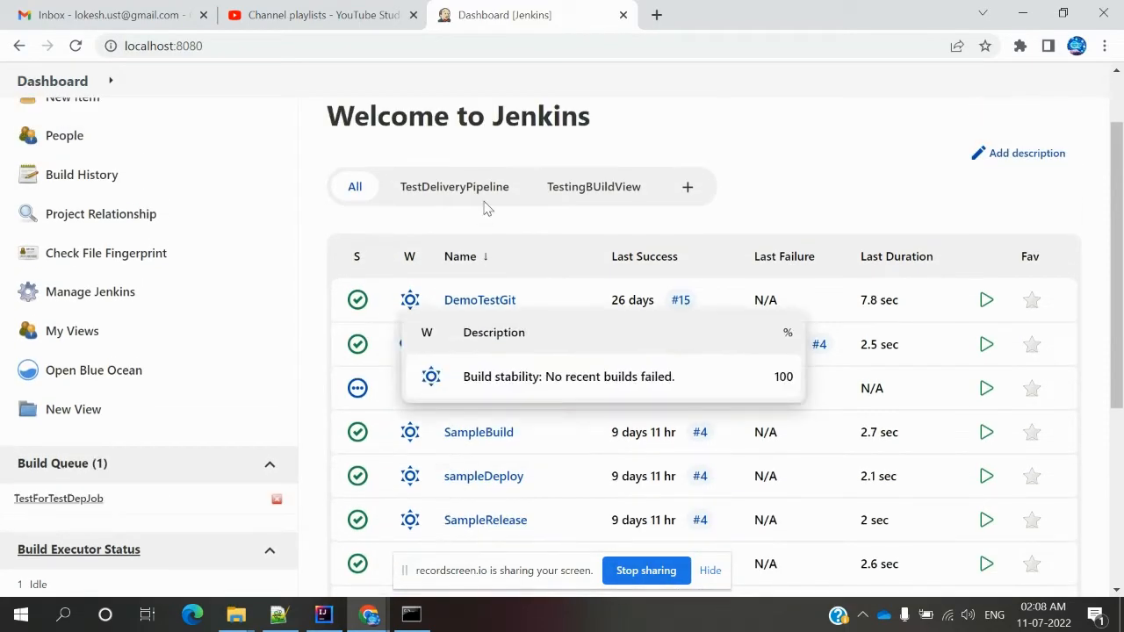
click(471, 187)
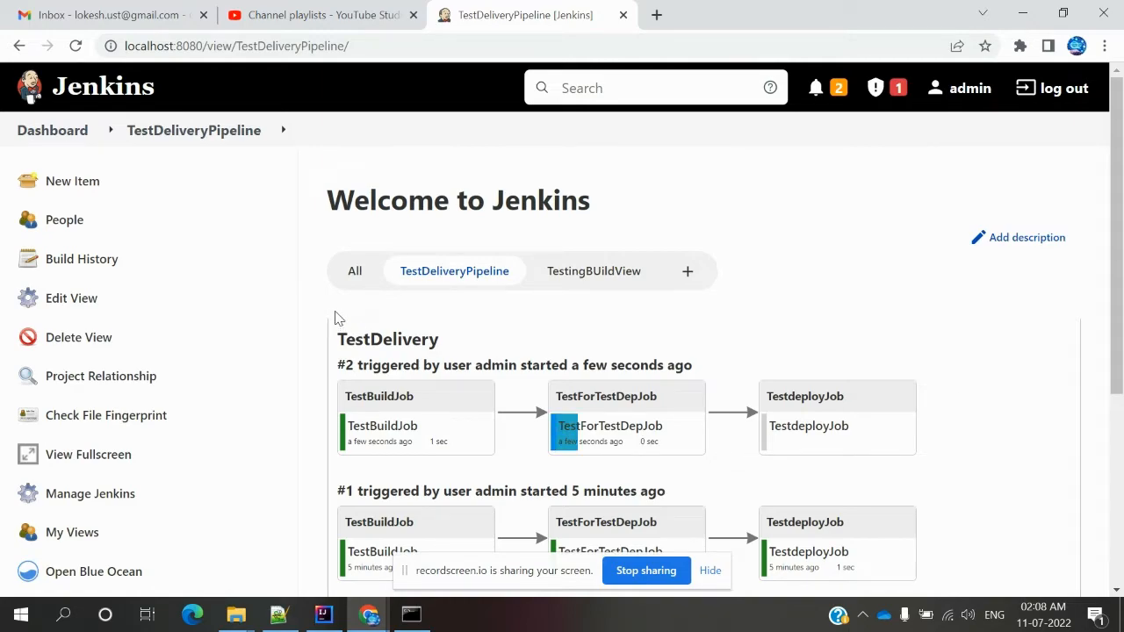
scroll(339, 318, down, 1)
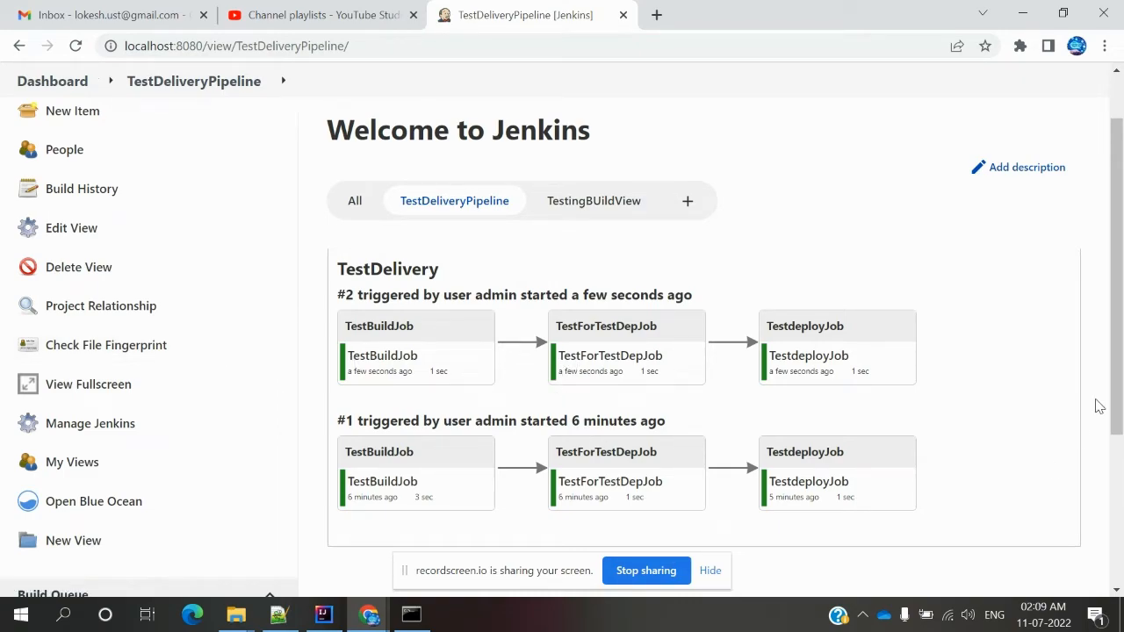
drag(1119, 386, 610, 296)
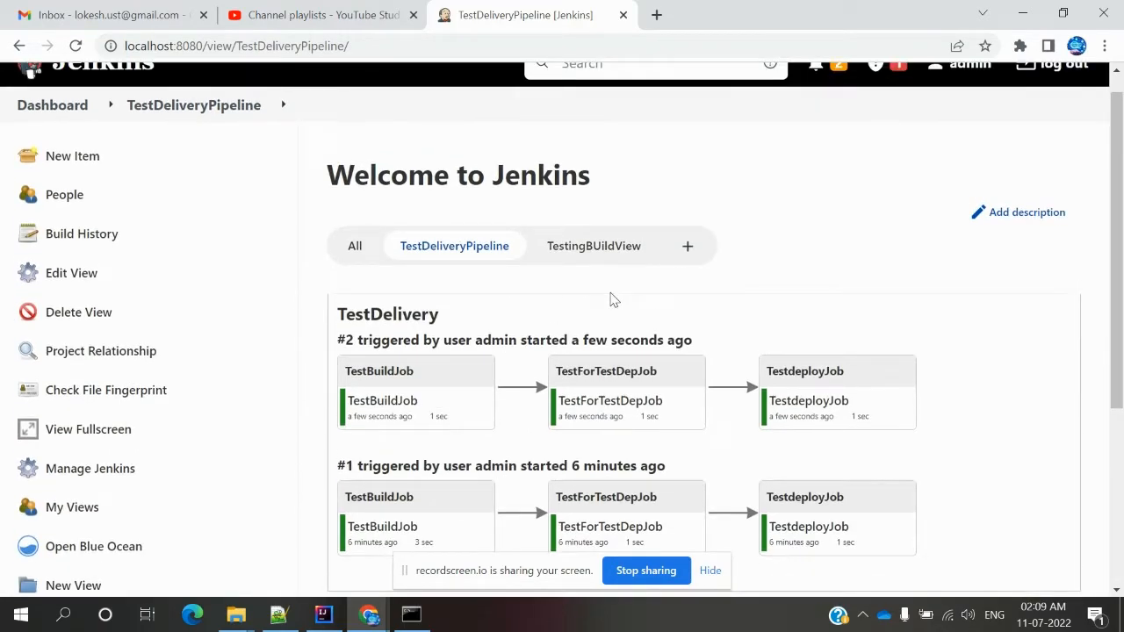
click(482, 250)
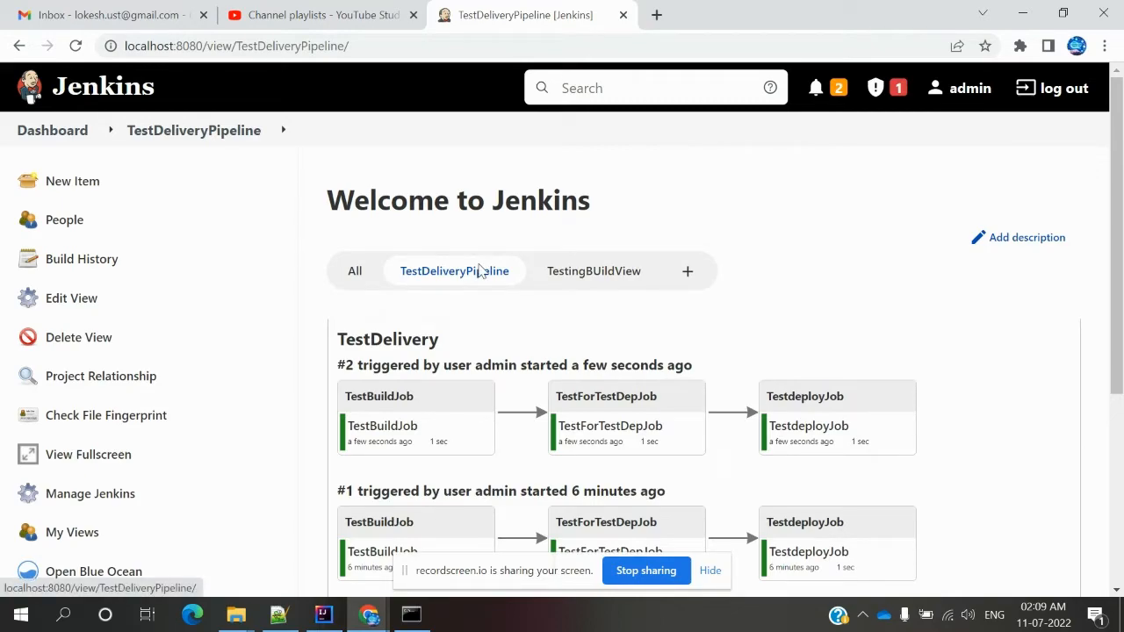
right_click(480, 270)
click(459, 272)
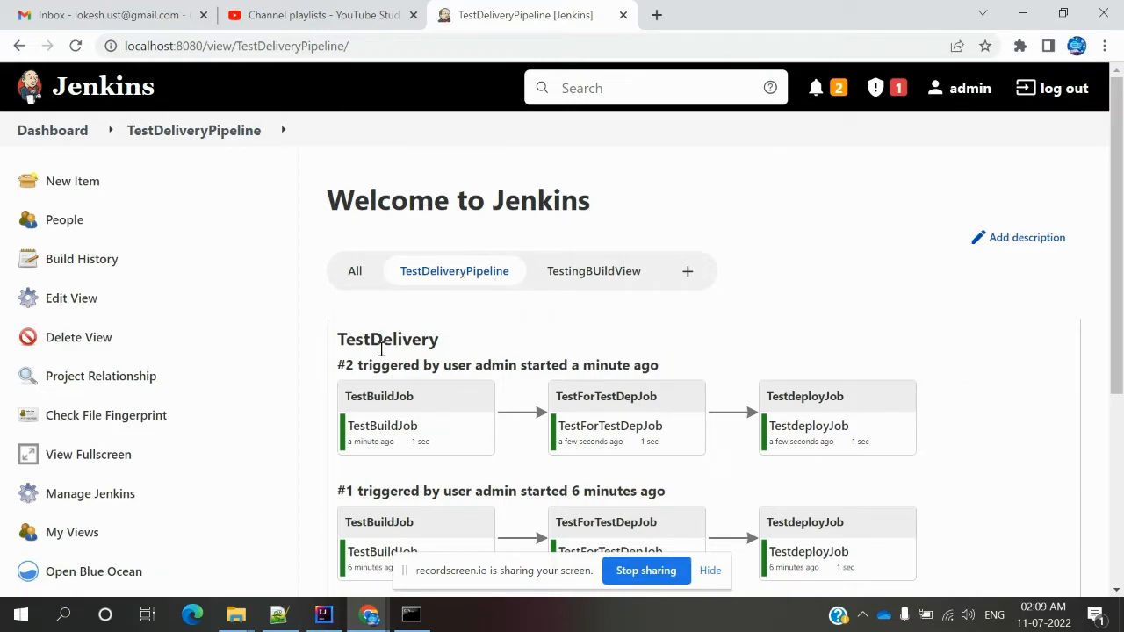
scroll(381, 349, down, 2)
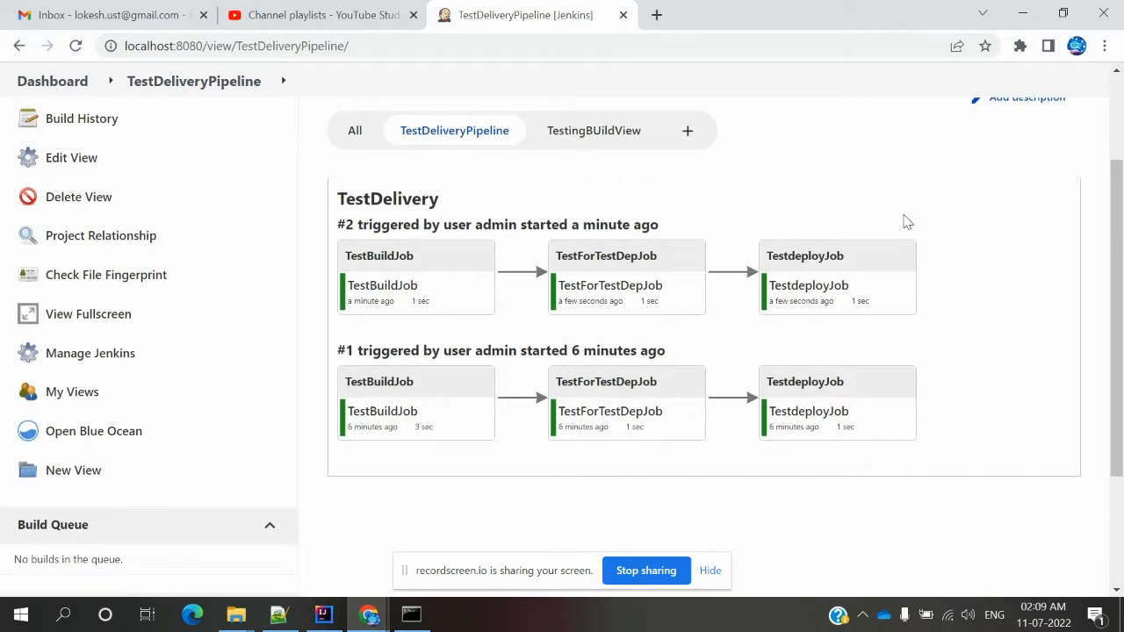
scroll(908, 222, up, 1)
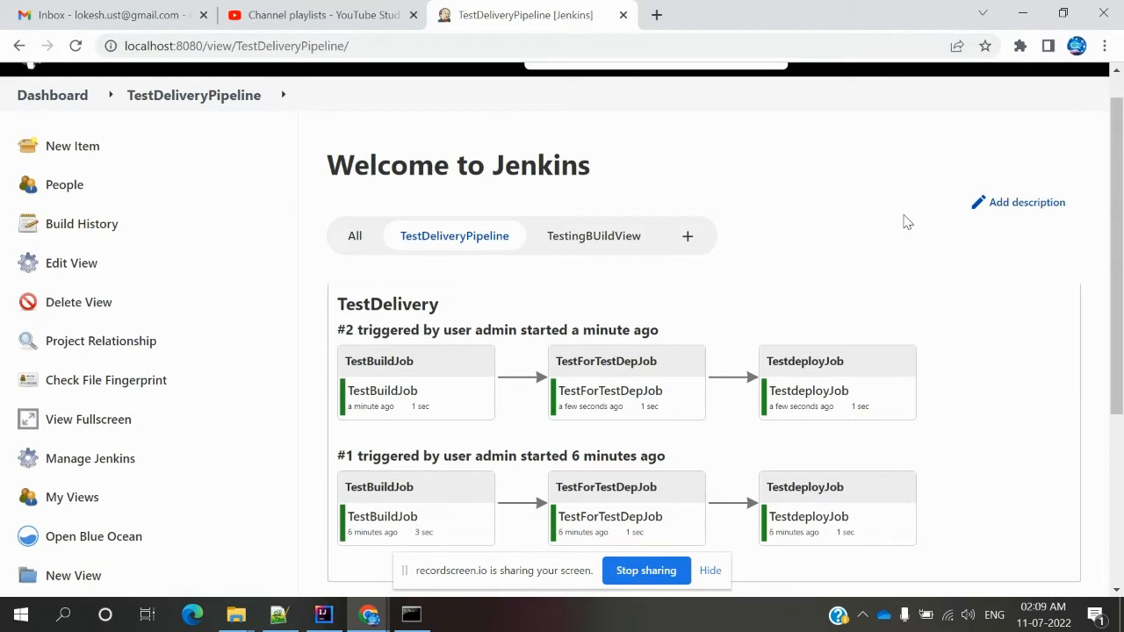
click(1039, 204)
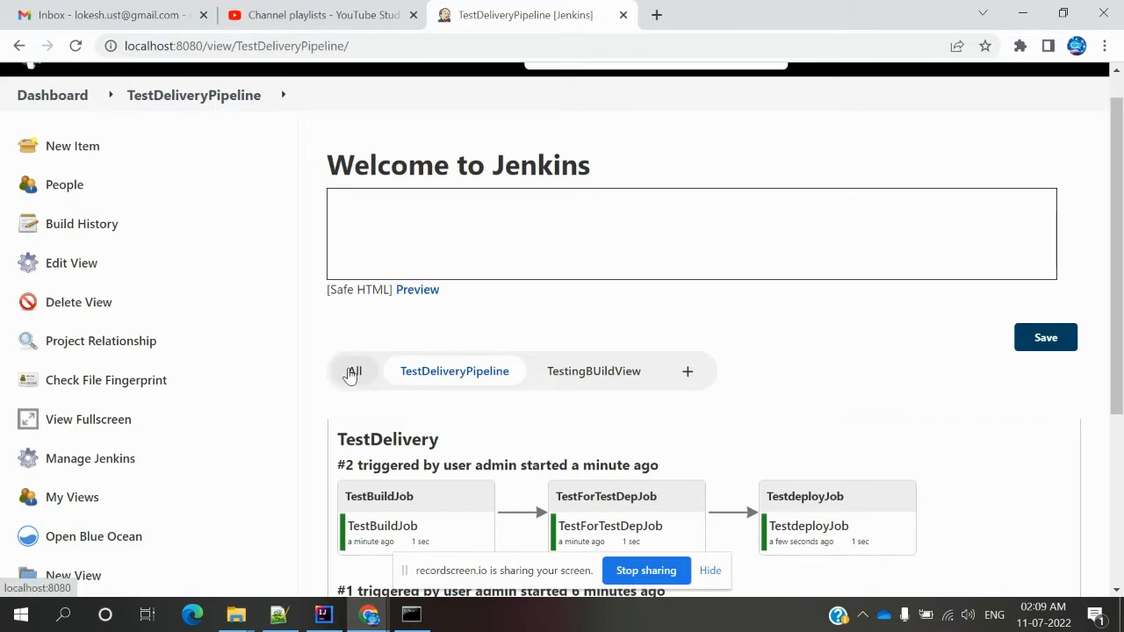
click(283, 97)
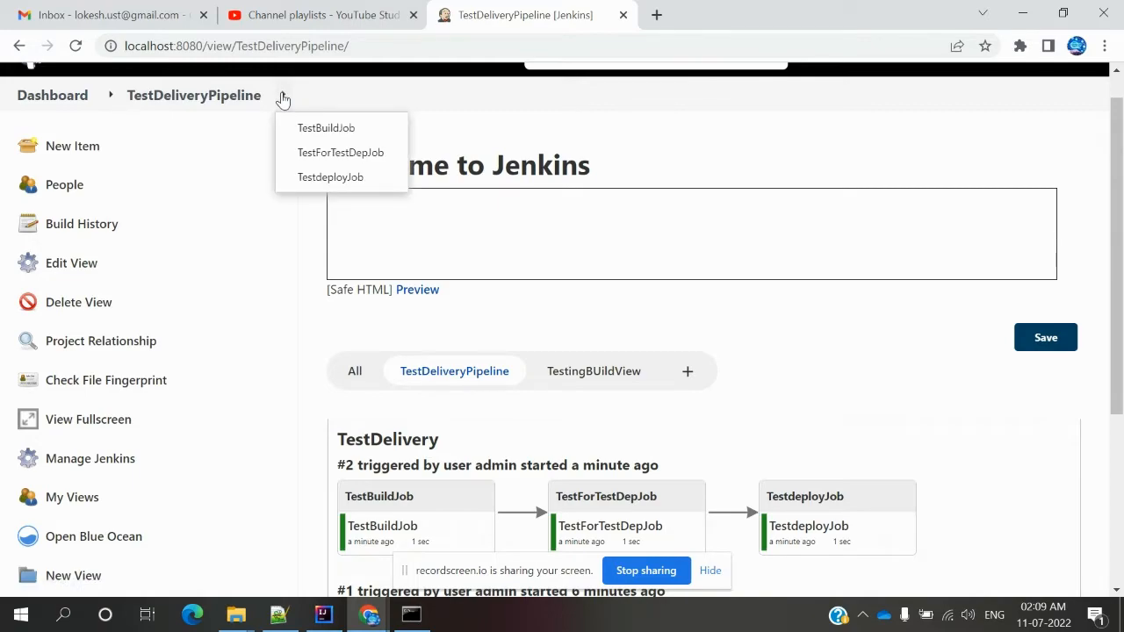
click(227, 101)
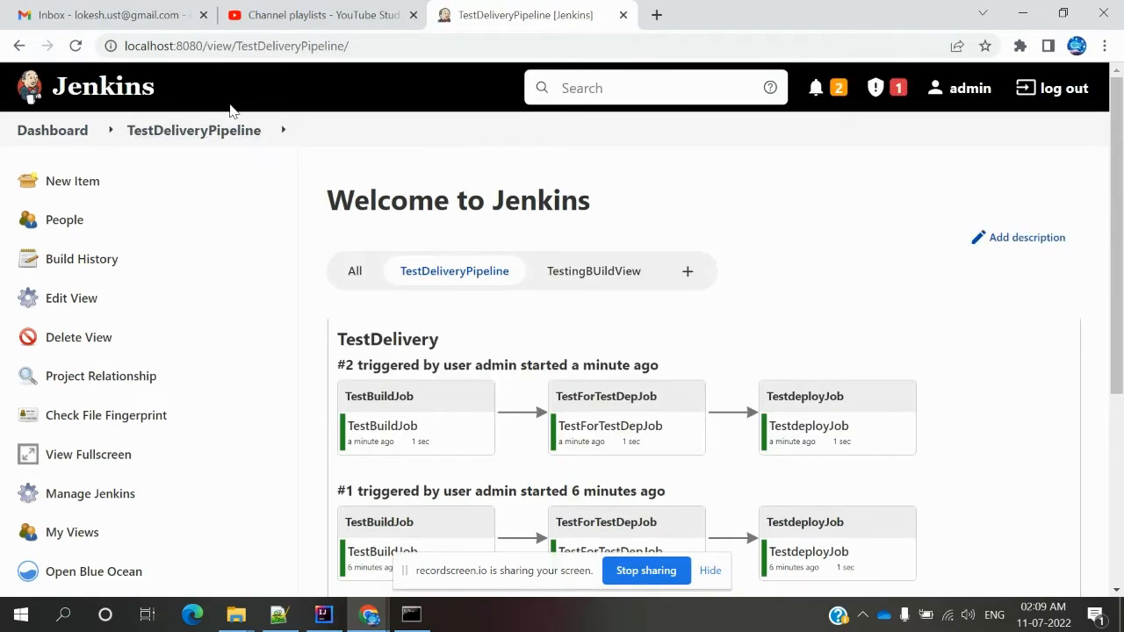
Go back to the dashboard and reopen the TestDeliveryPipeline view to review its pipeline runs.
click(111, 132)
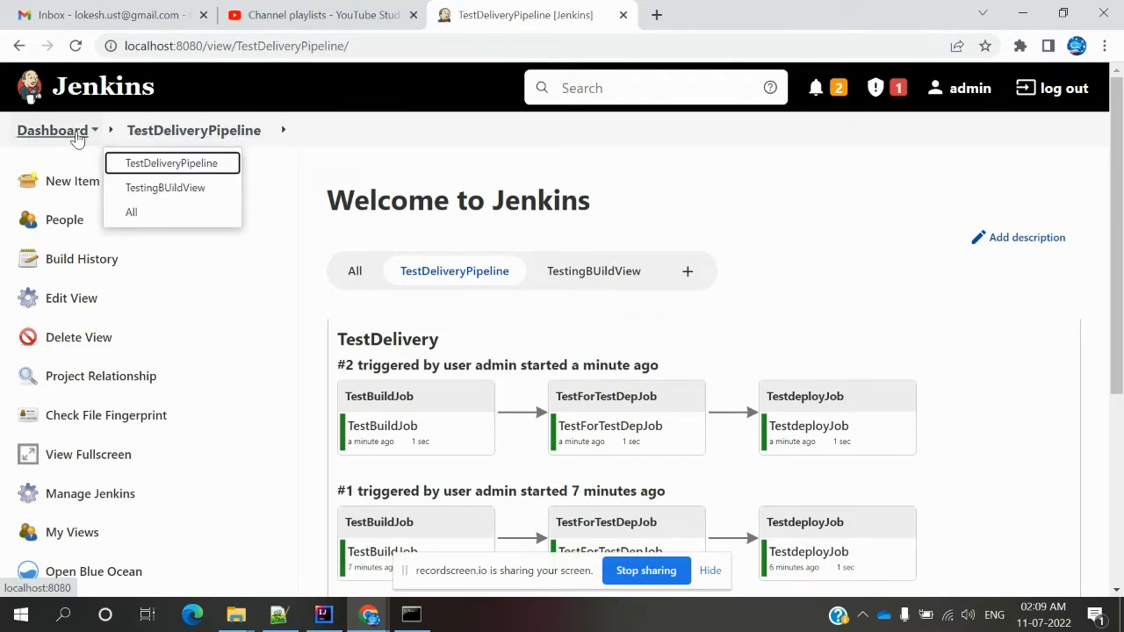
click(76, 132)
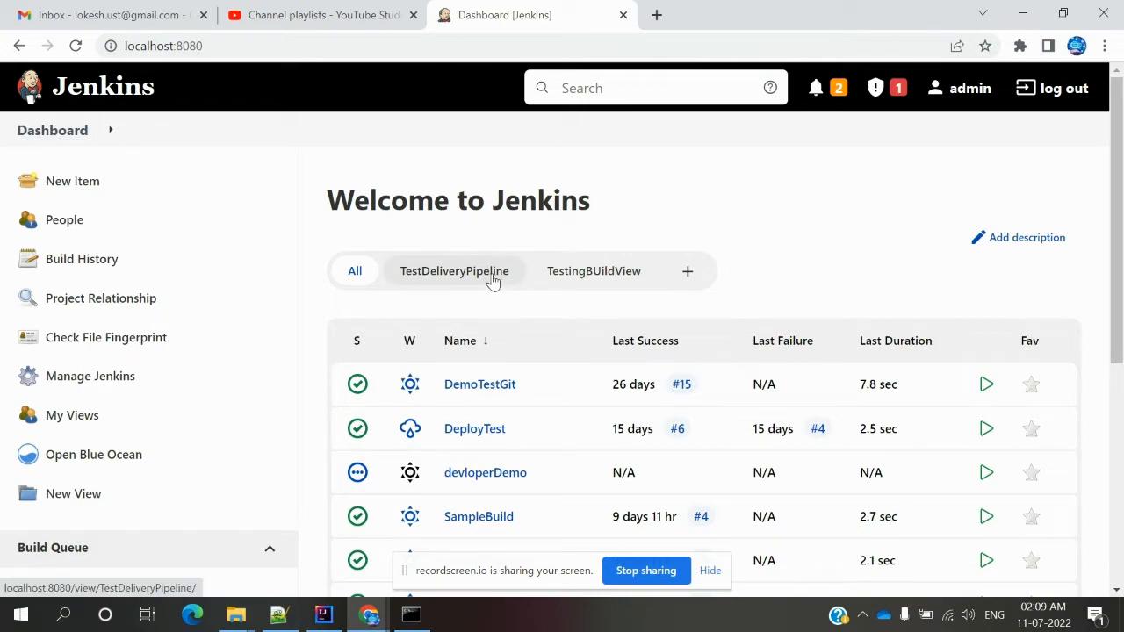
click(492, 280)
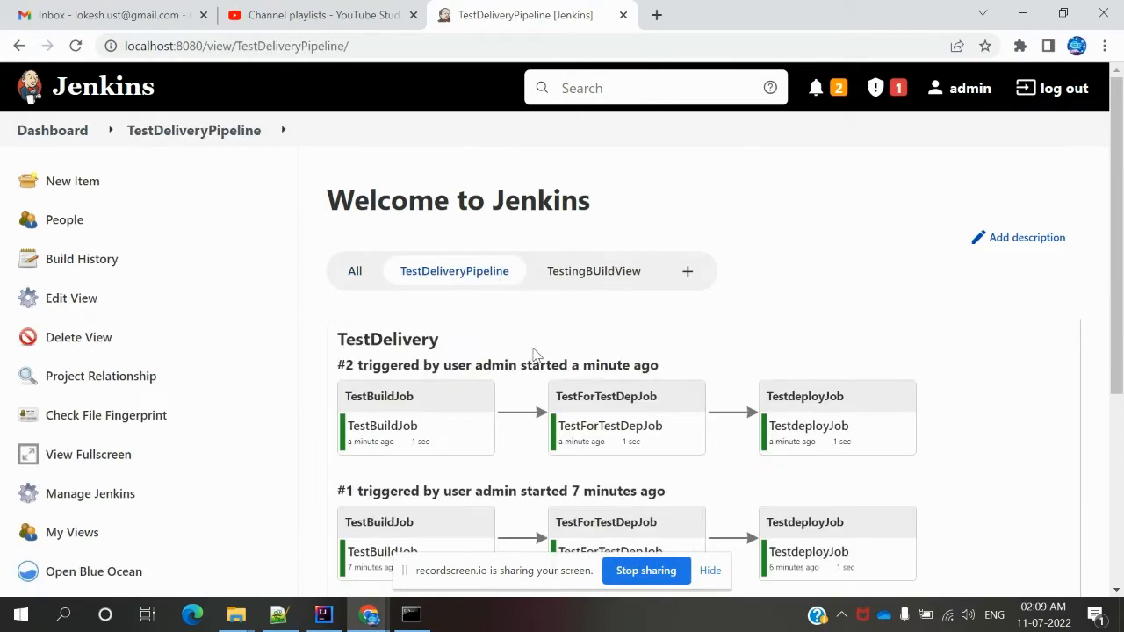
scroll(536, 353, down, 2)
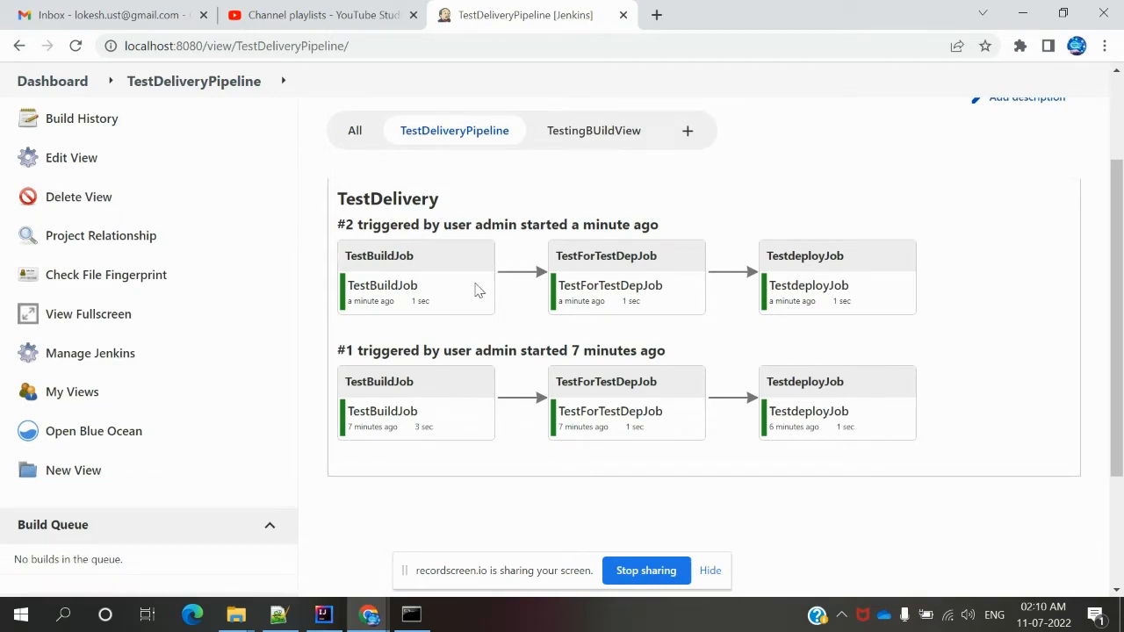
click(475, 138)
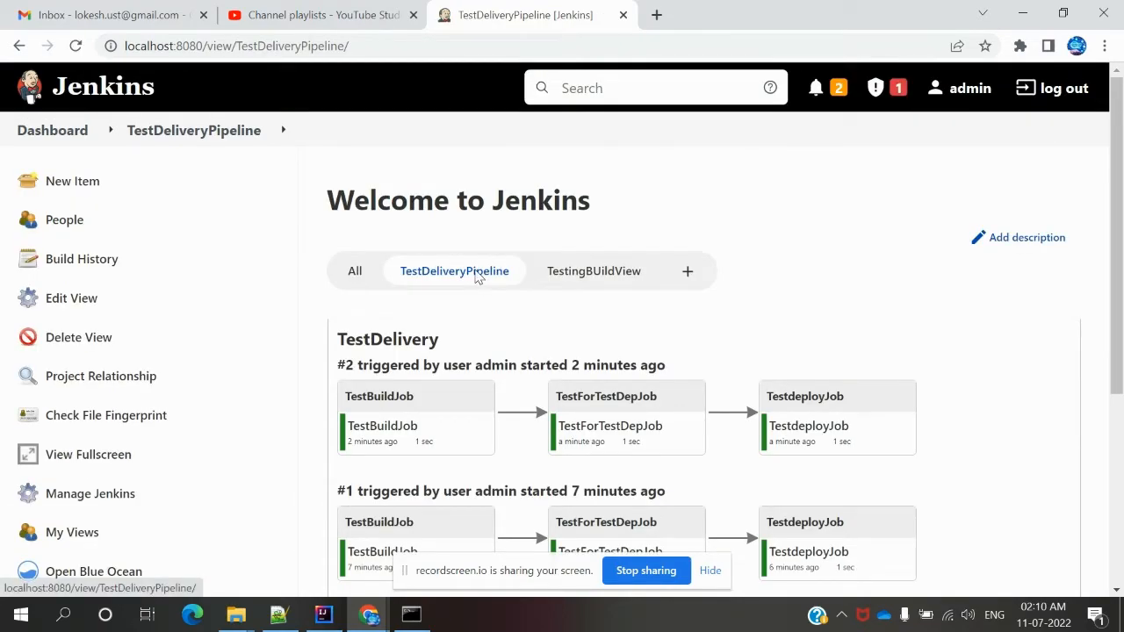
right_click(477, 277)
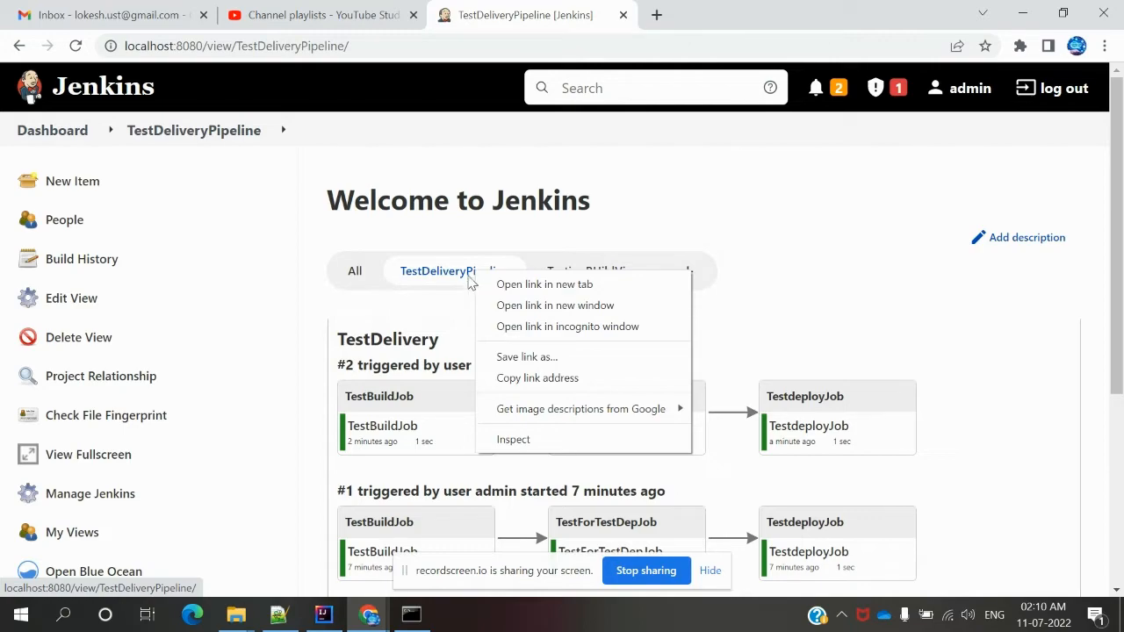
click(471, 293)
Look at the TestingBUildView build pipeline and its job list, and return to the TestDeliveryPipeline view.
click(586, 273)
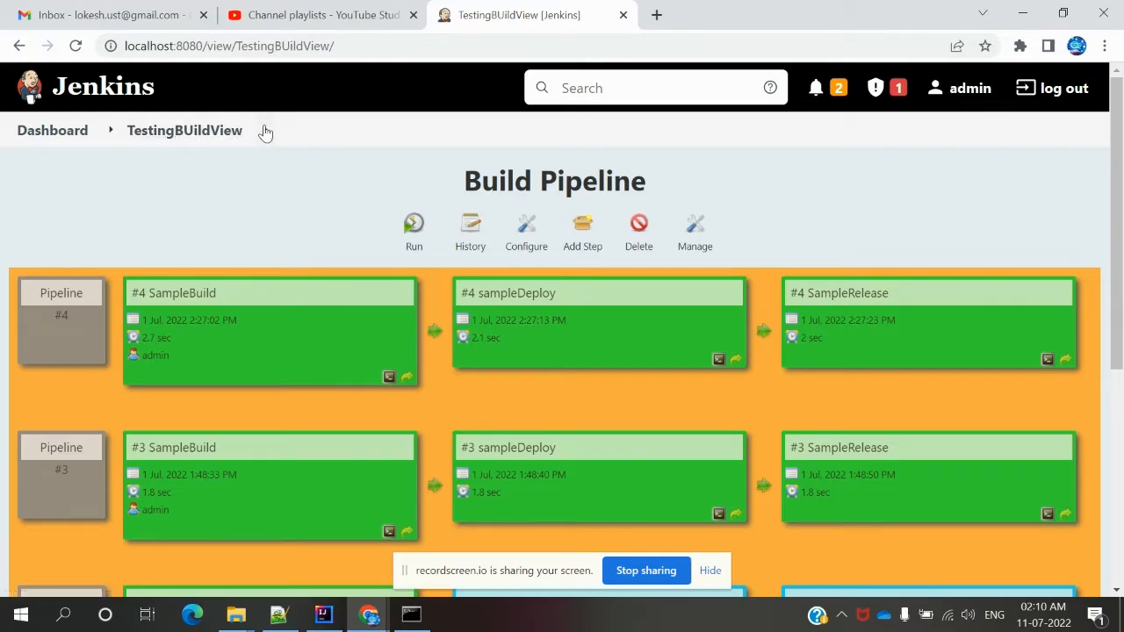
mouse_move(265, 132)
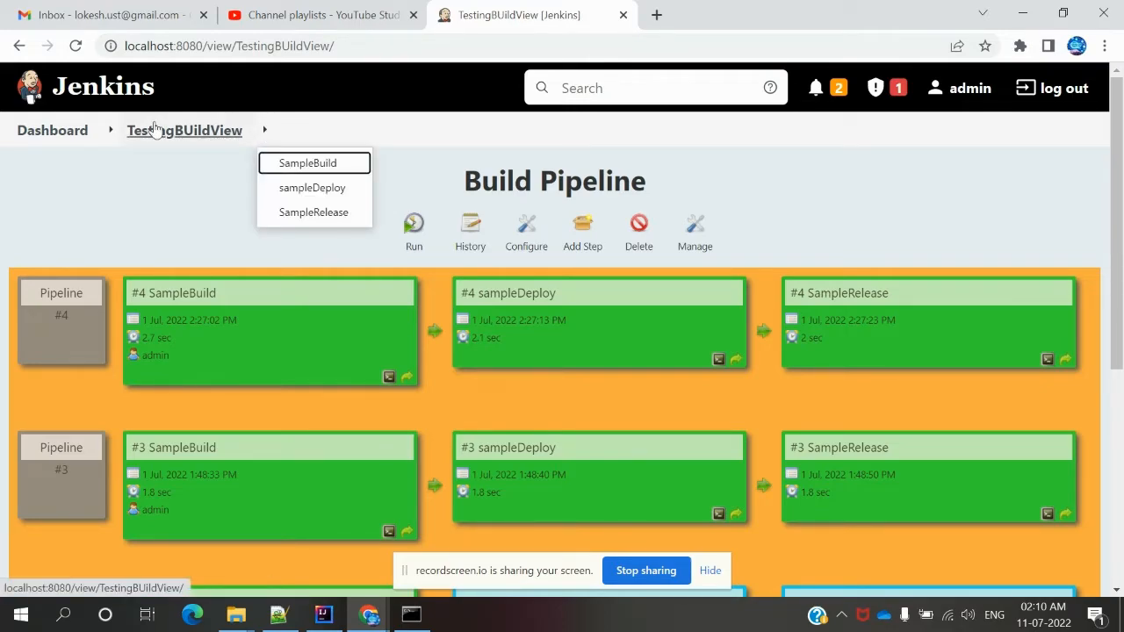
click(83, 132)
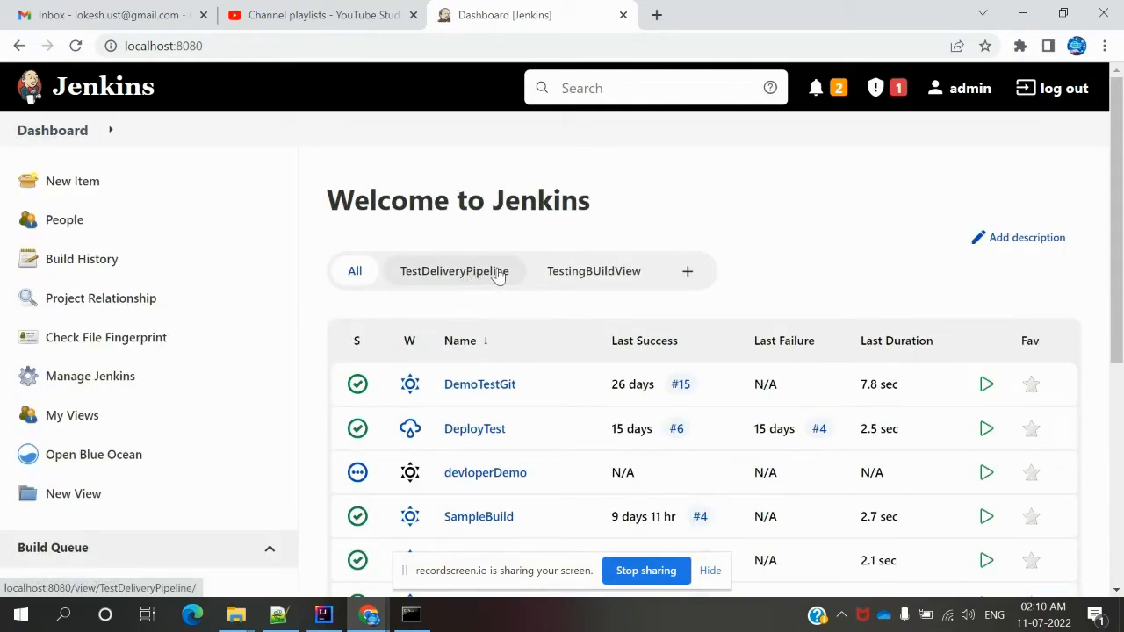
click(498, 275)
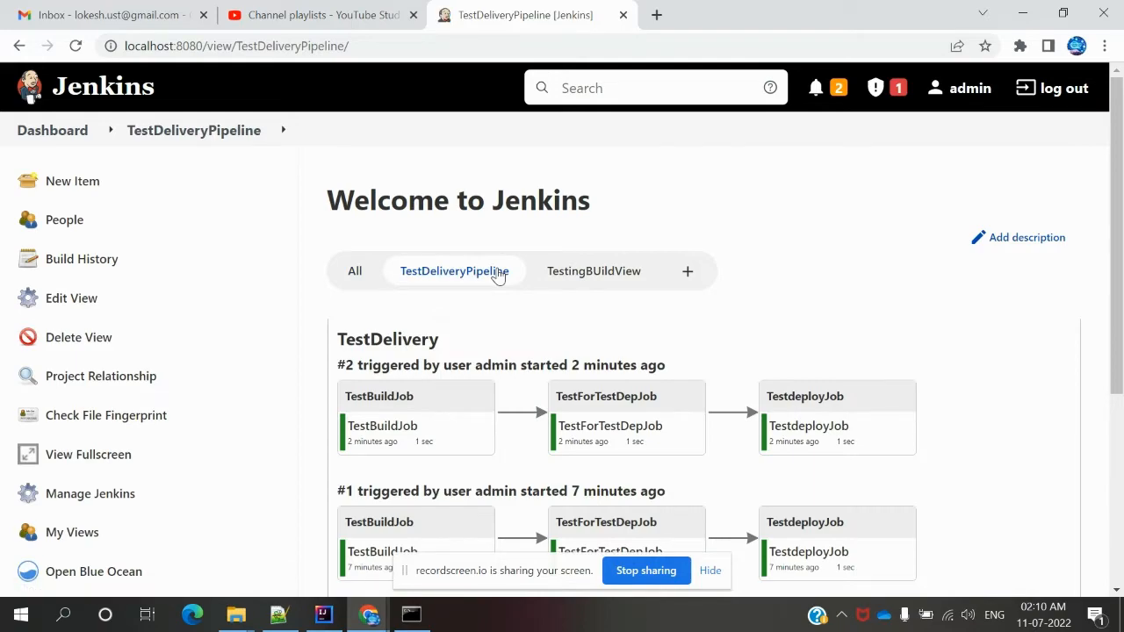
right_click(498, 275)
click(498, 275)
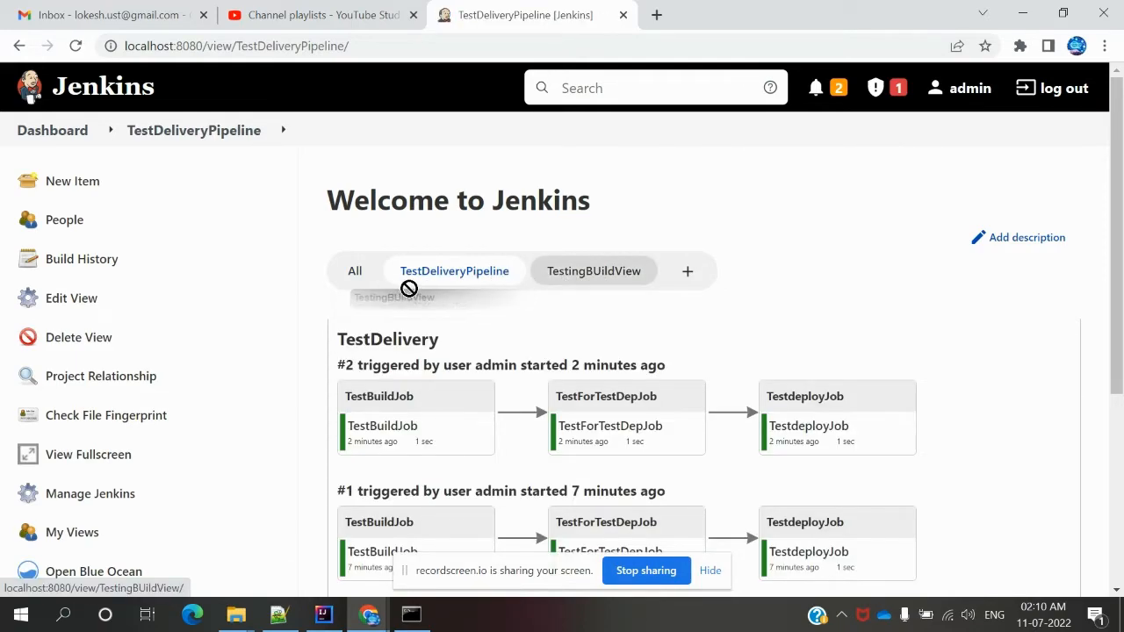
Delete the TestingBUildView view and confirm its deletion.
click(638, 274)
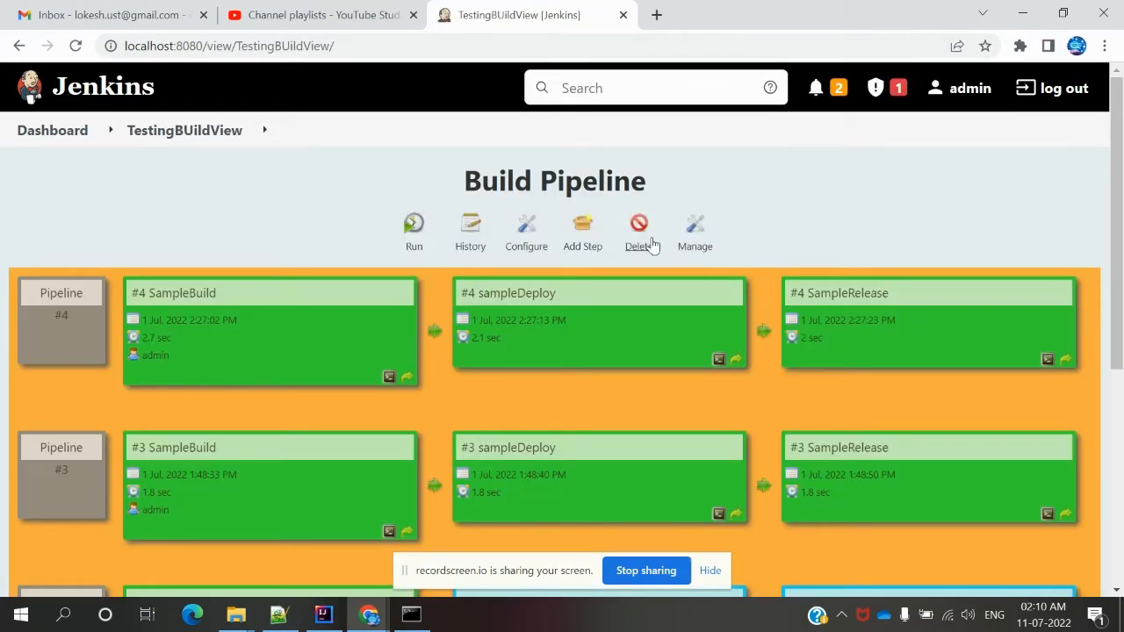
click(642, 251)
click(554, 198)
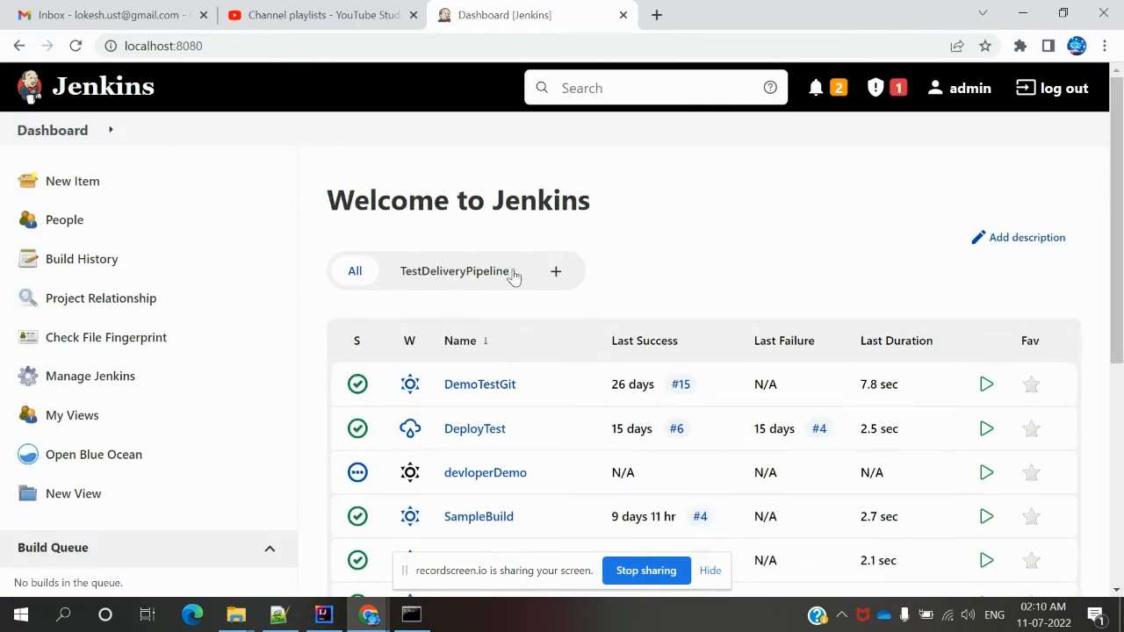
click(502, 276)
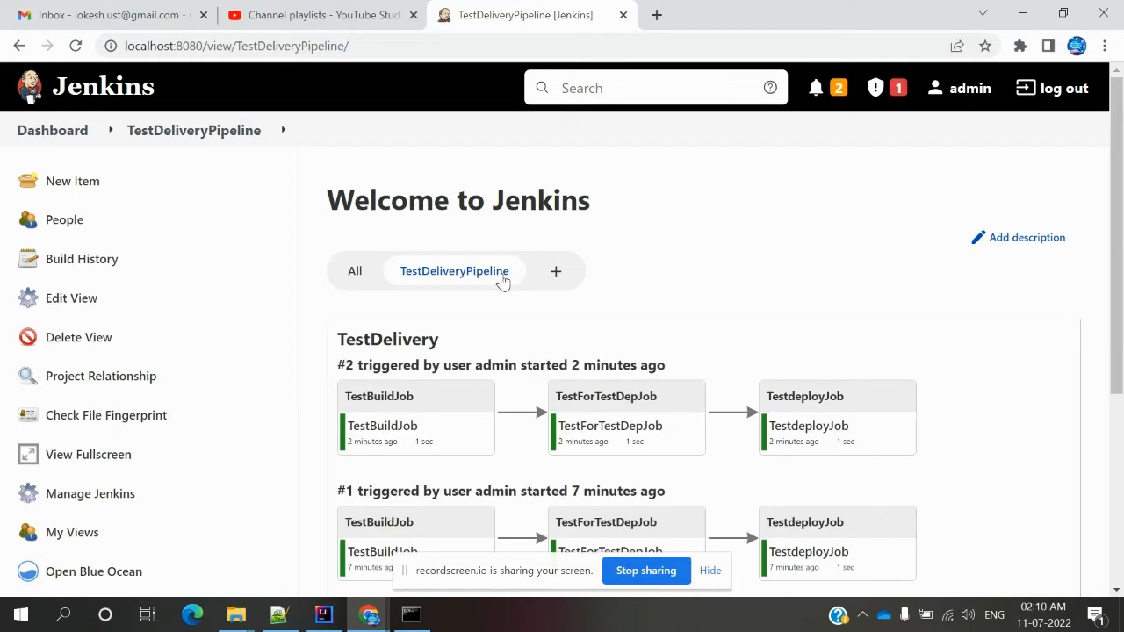
click(556, 271)
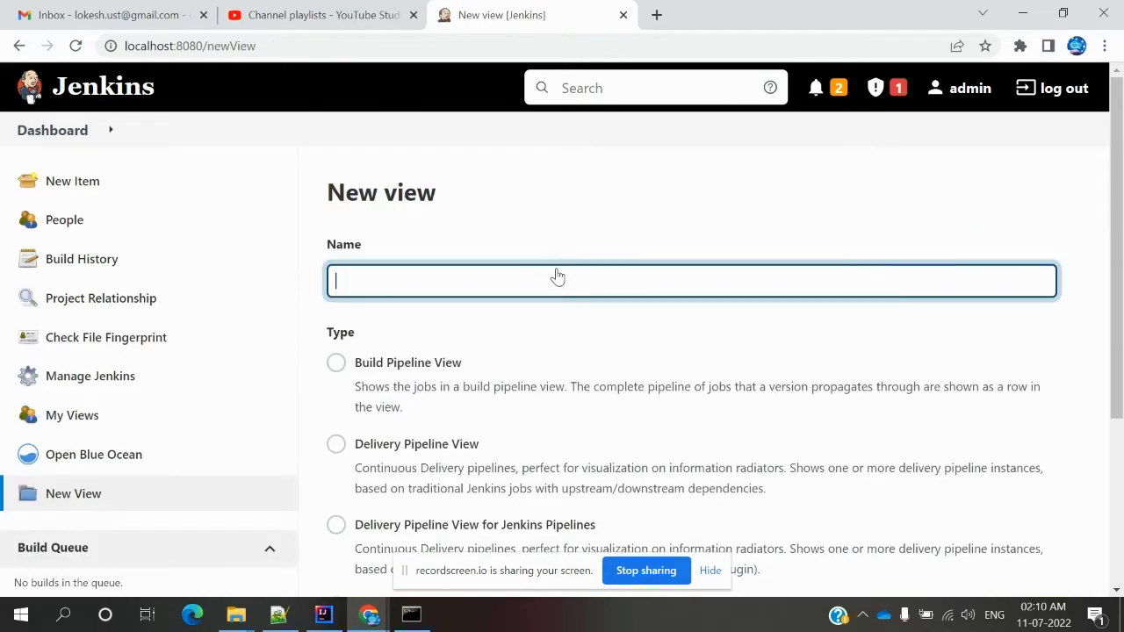
click(19, 47)
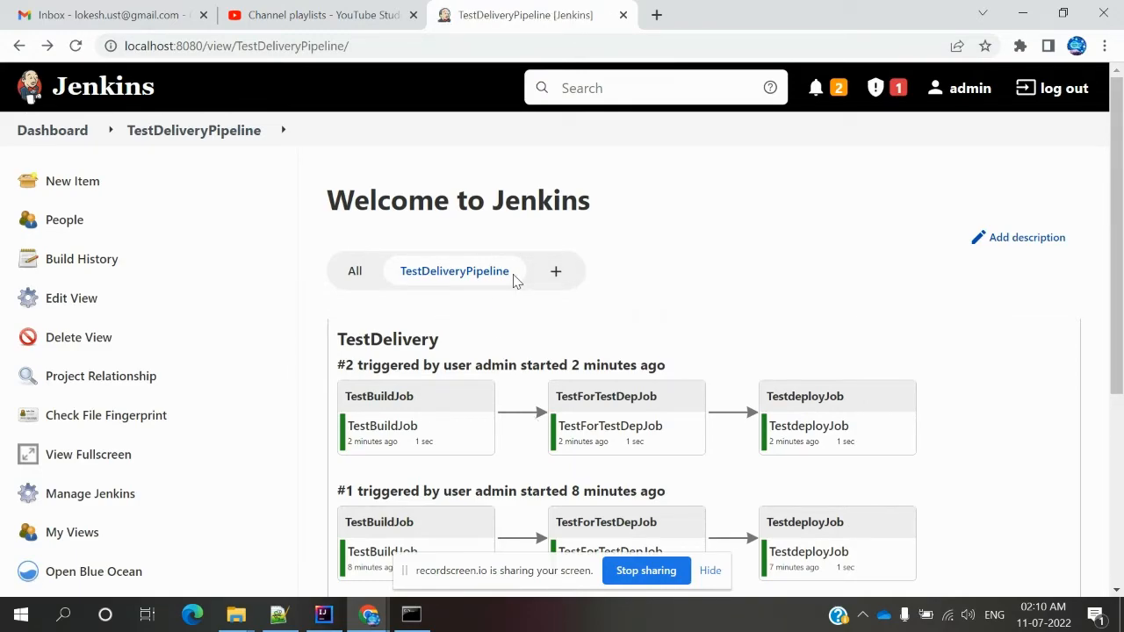
Create a new view named Test of the type Delivery Pipeline View.
click(555, 274)
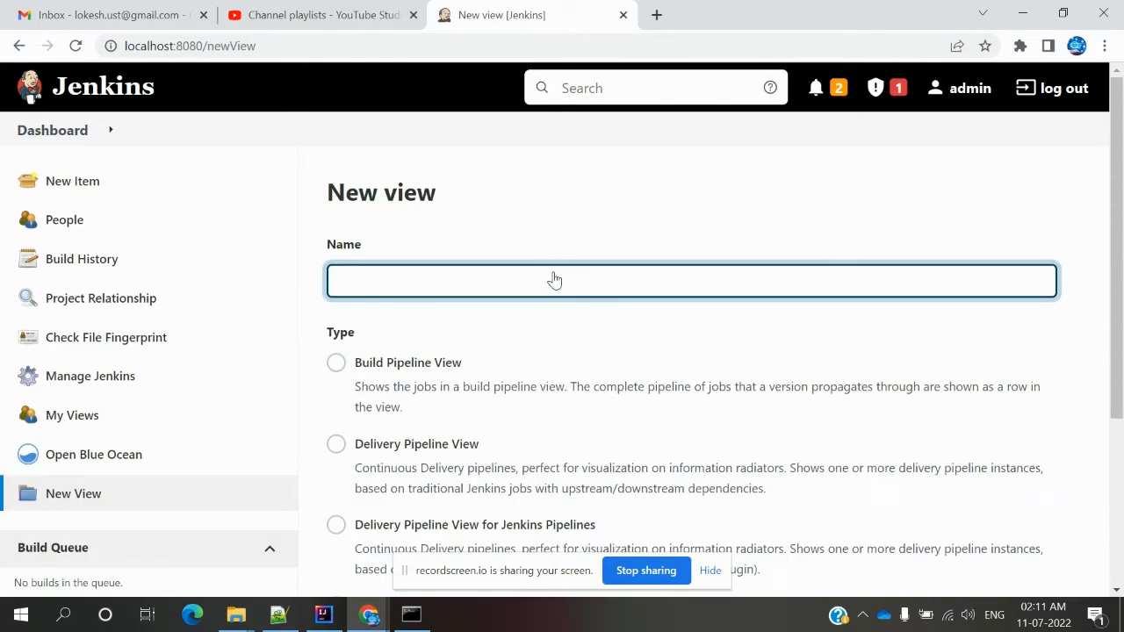
click(457, 470)
click(336, 444)
click(417, 288)
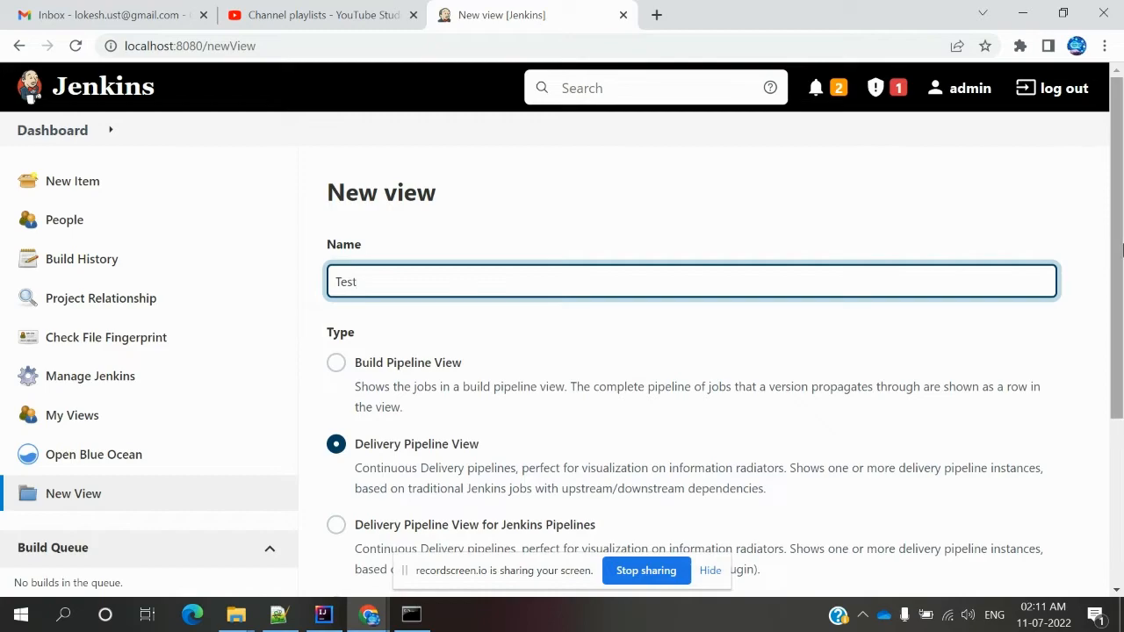
scroll(1121, 251, down, 3)
click(361, 483)
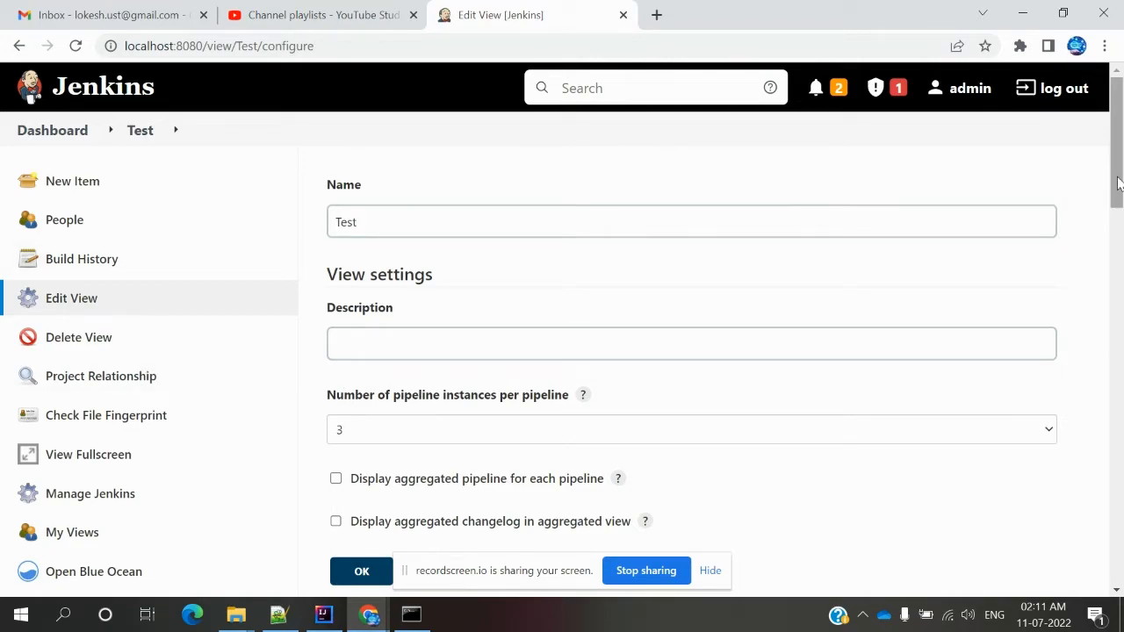
Enable start of new pipeline build, manual triggers and rebuild in the Test view's settings.
drag(1118, 182, 1108, 358)
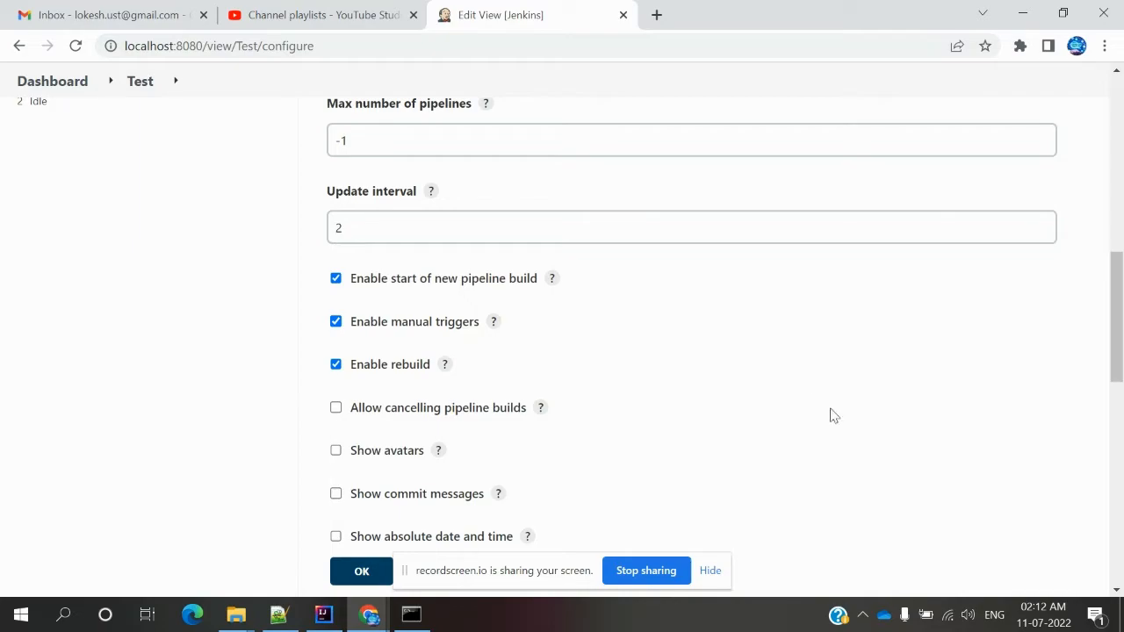
drag(1119, 334, 1119, 424)
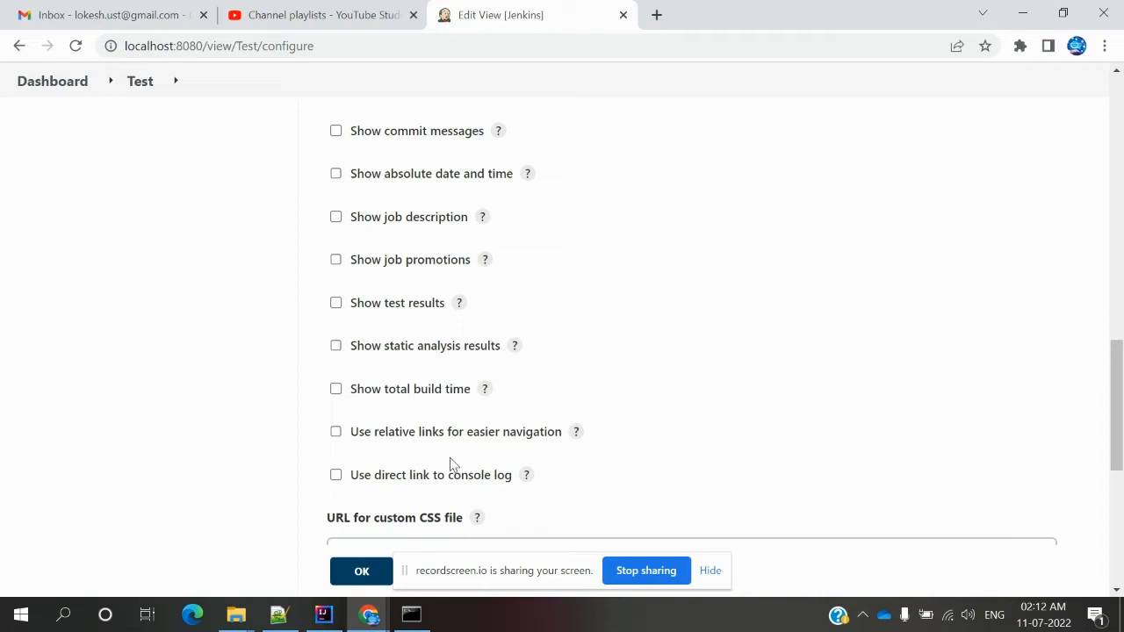
drag(1115, 389, 1118, 499)
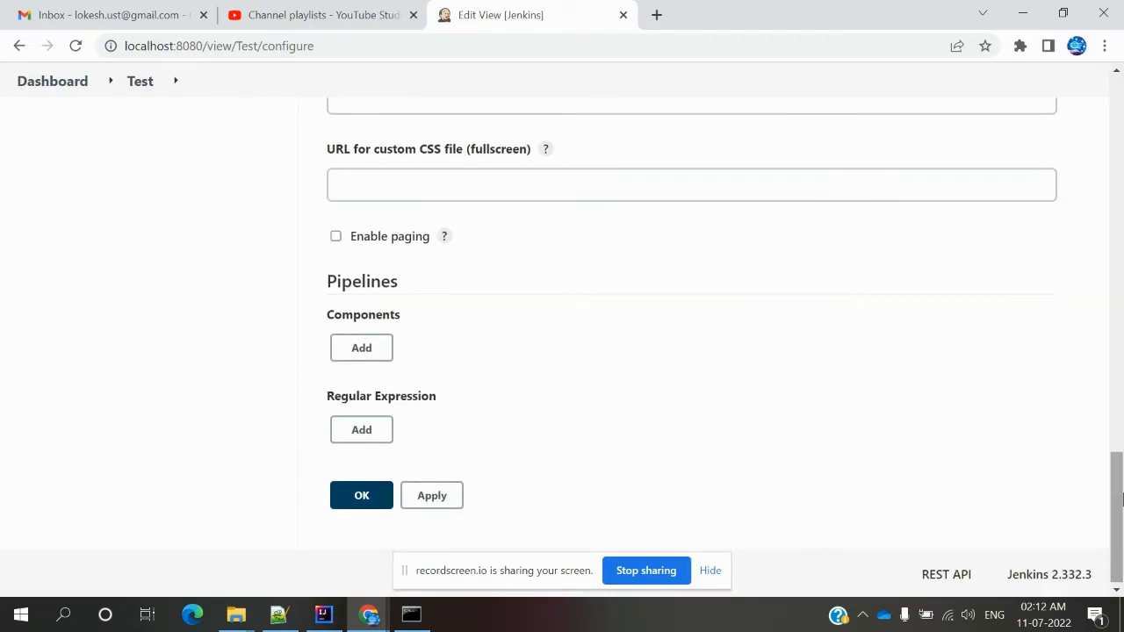
Add a pipeline component named Test to the view and set its initial job to TestBuildJob.
click(370, 355)
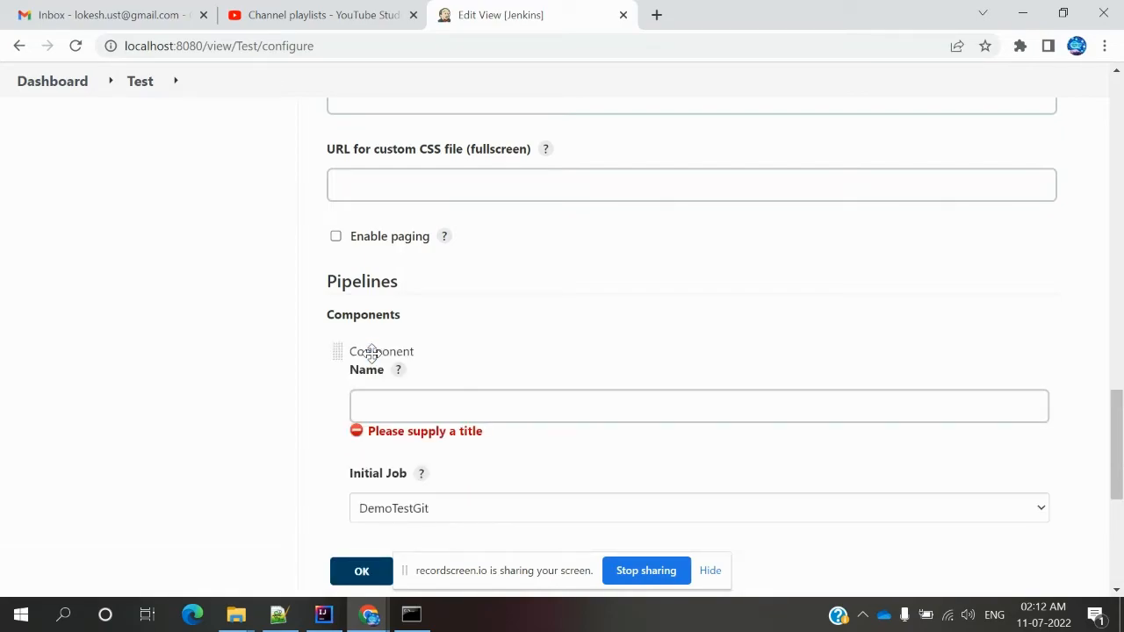
click(397, 401)
text(TEst)
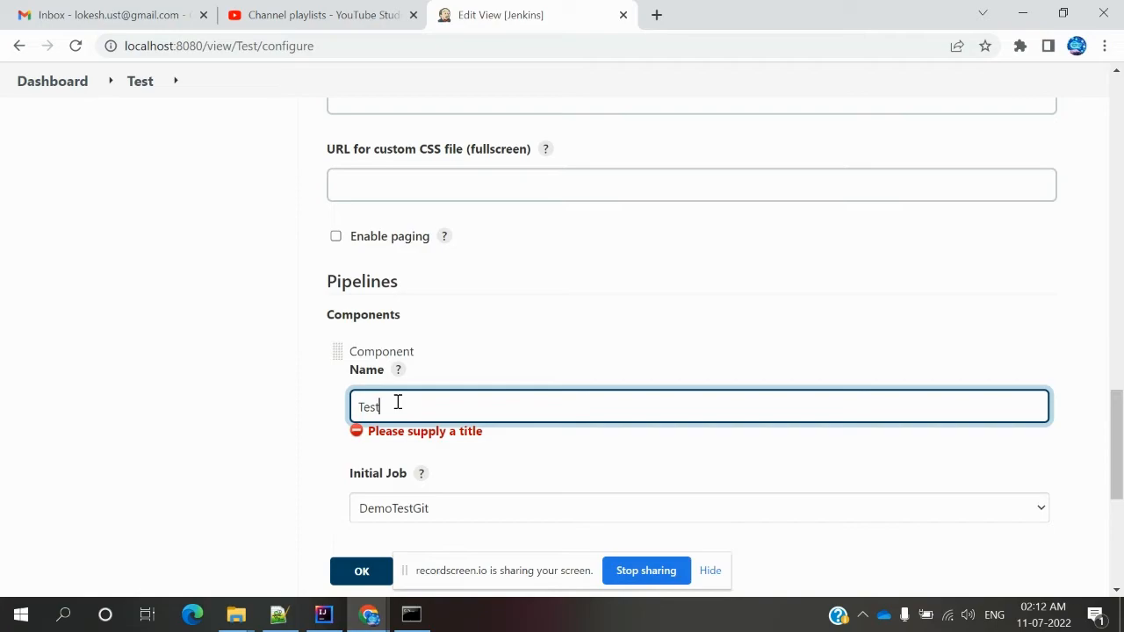
click(342, 467)
scroll(342, 470, down, 3)
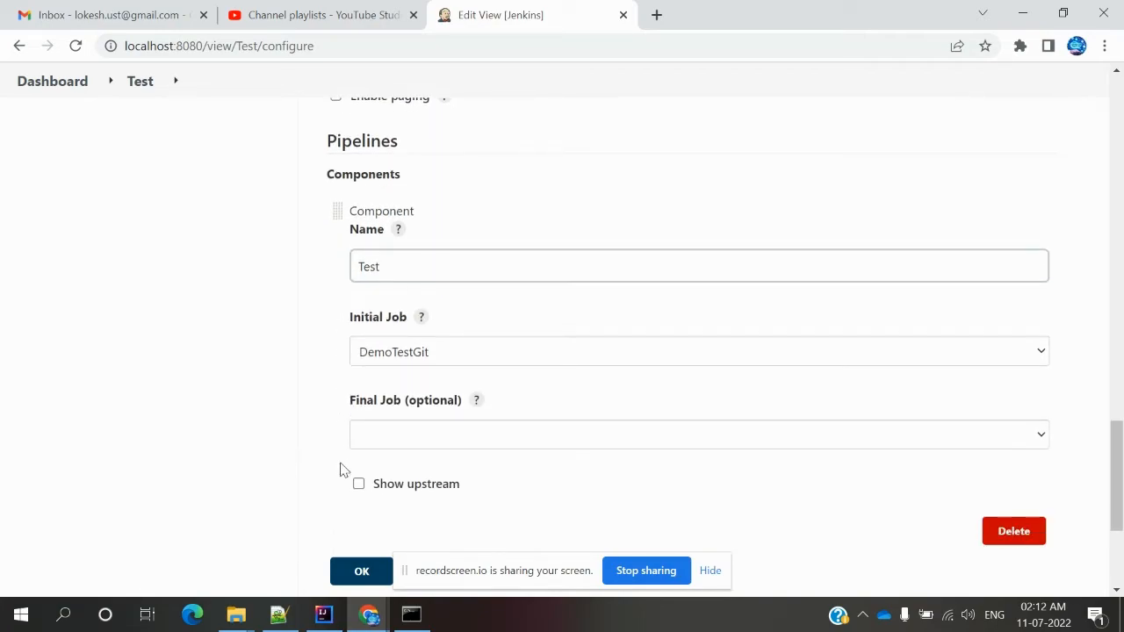
click(421, 282)
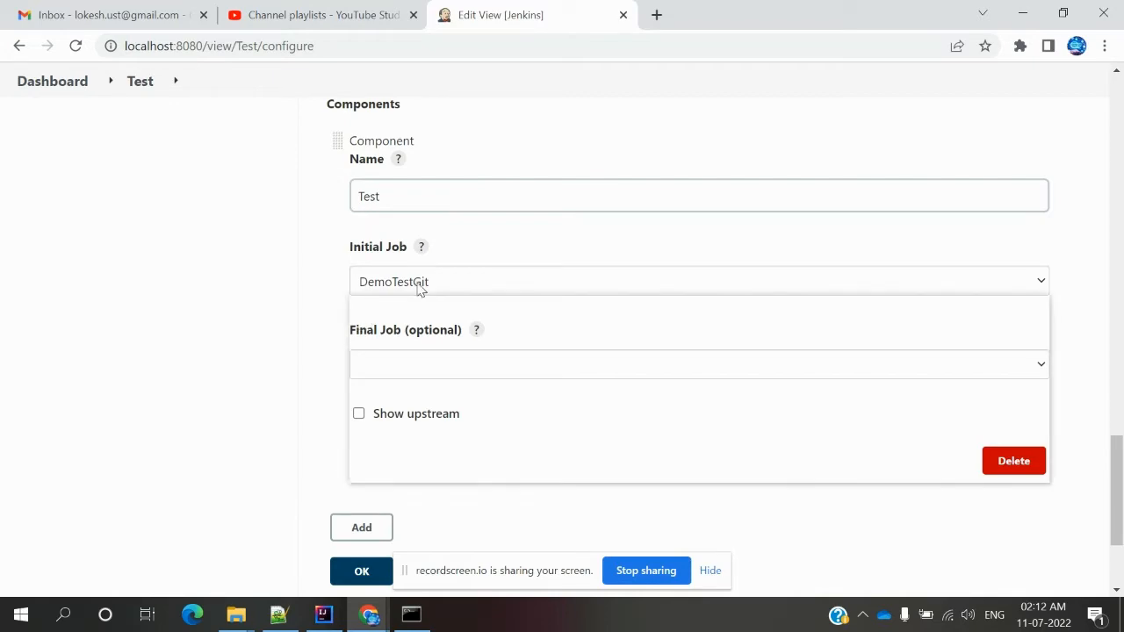
click(419, 424)
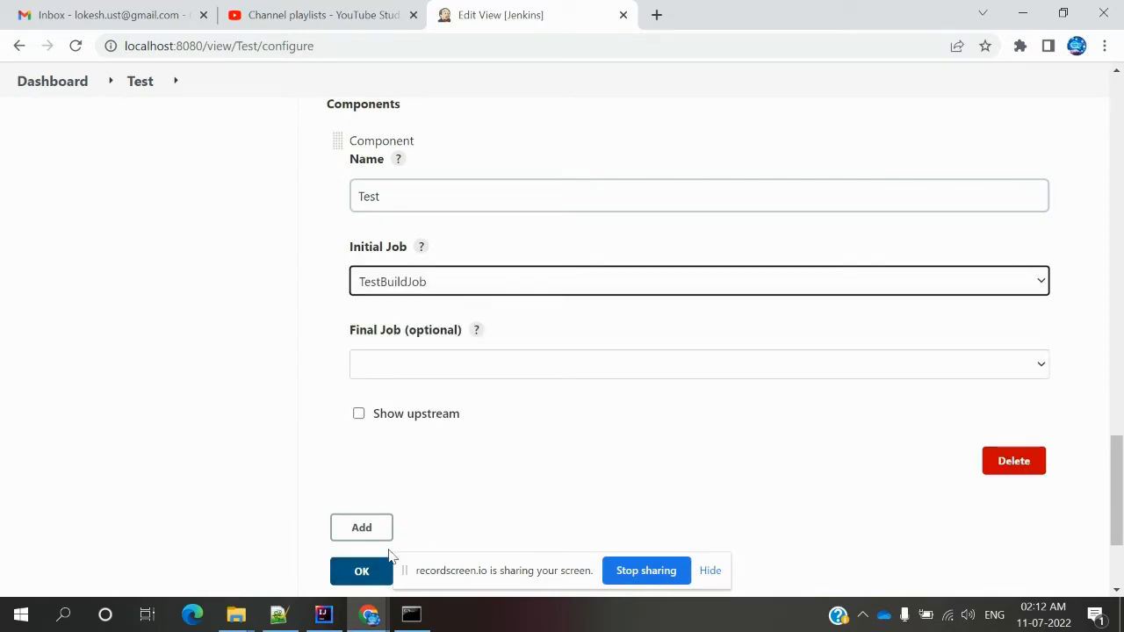
Apply the view configuration, enable Show upstream for the Test component and save the view.
scroll(1122, 494, down, 3)
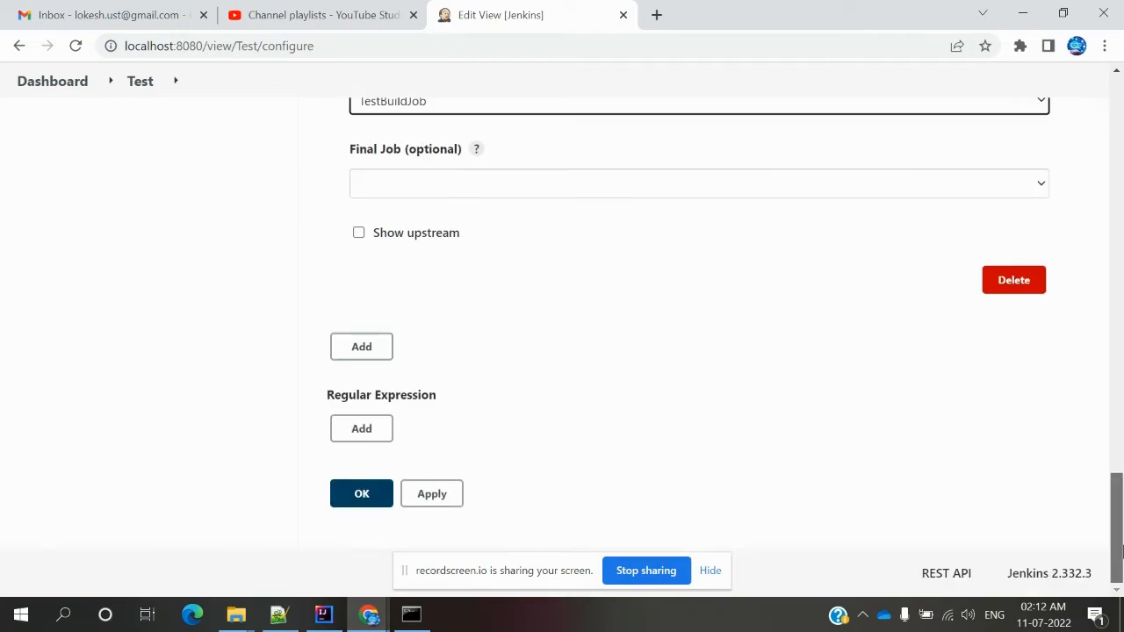
click(411, 498)
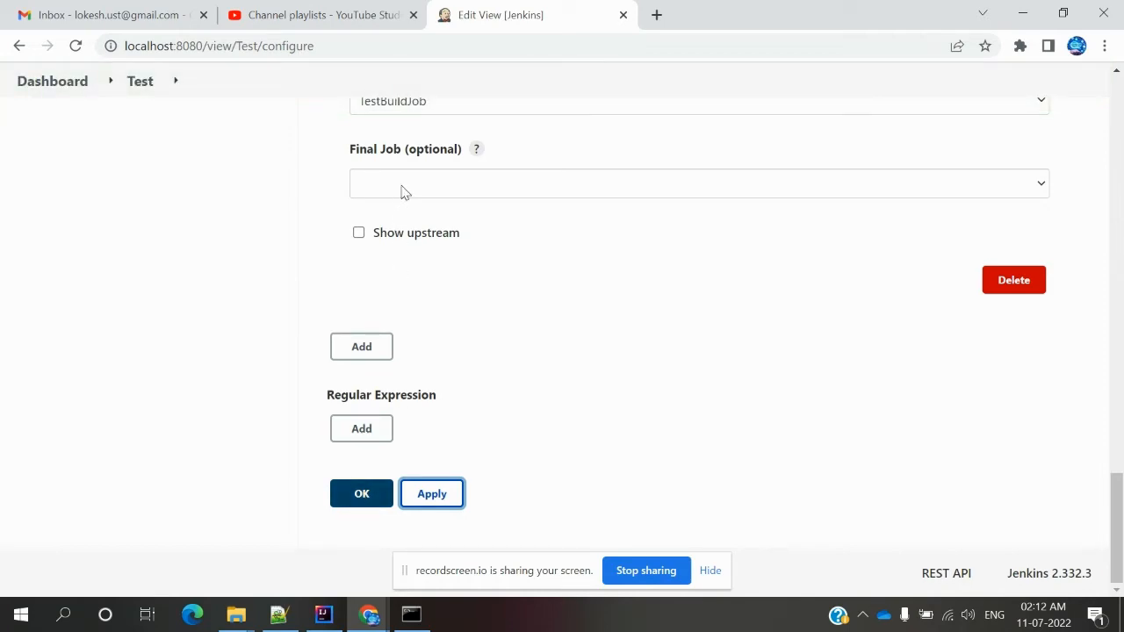
click(359, 233)
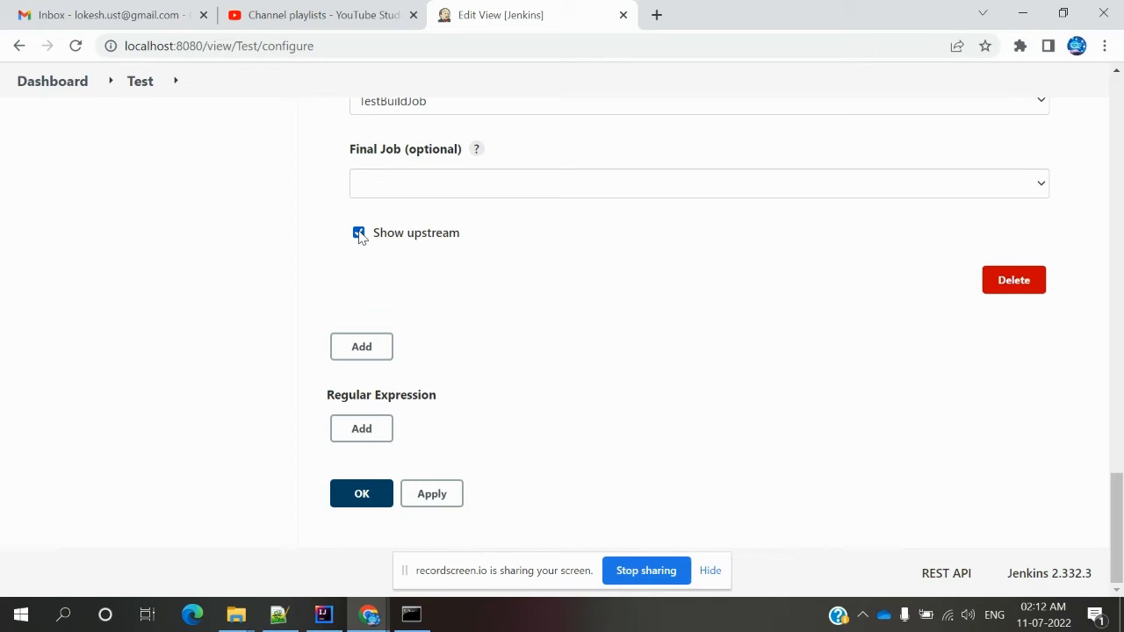
click(361, 497)
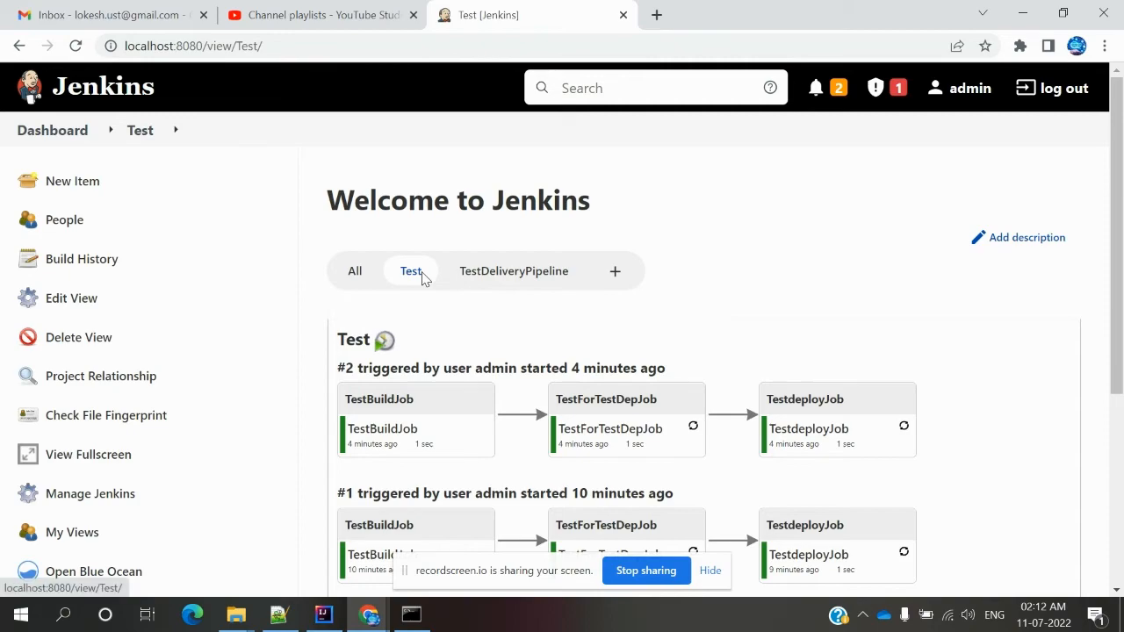
Start a new Test pipeline run from its view and follow the run through the build, test and deploy jobs.
click(384, 342)
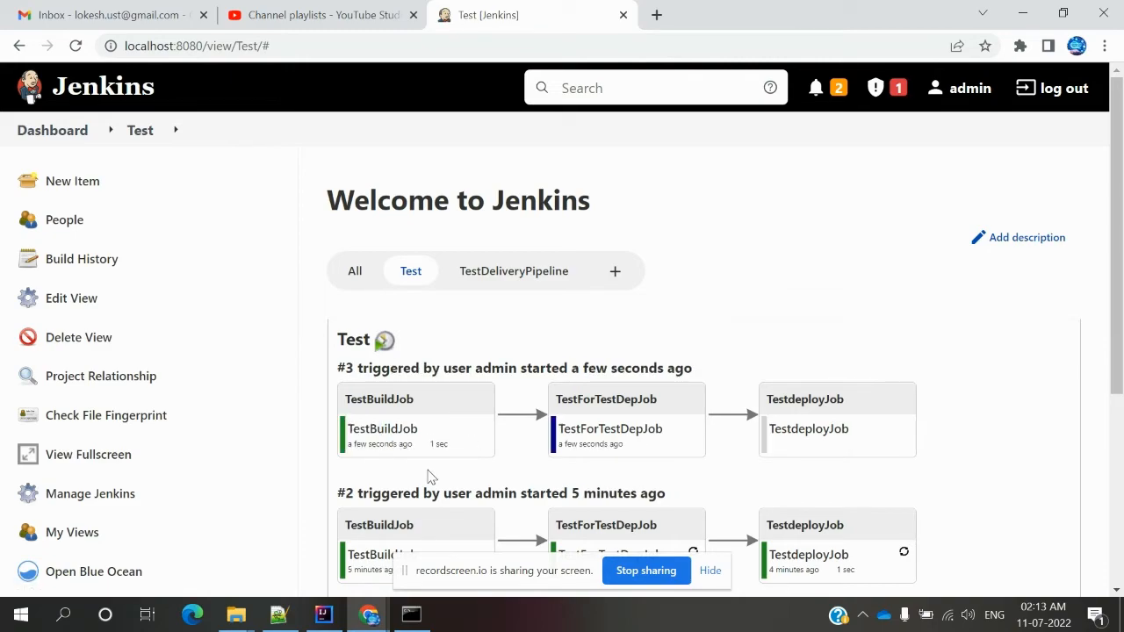
scroll(431, 483, down, 2)
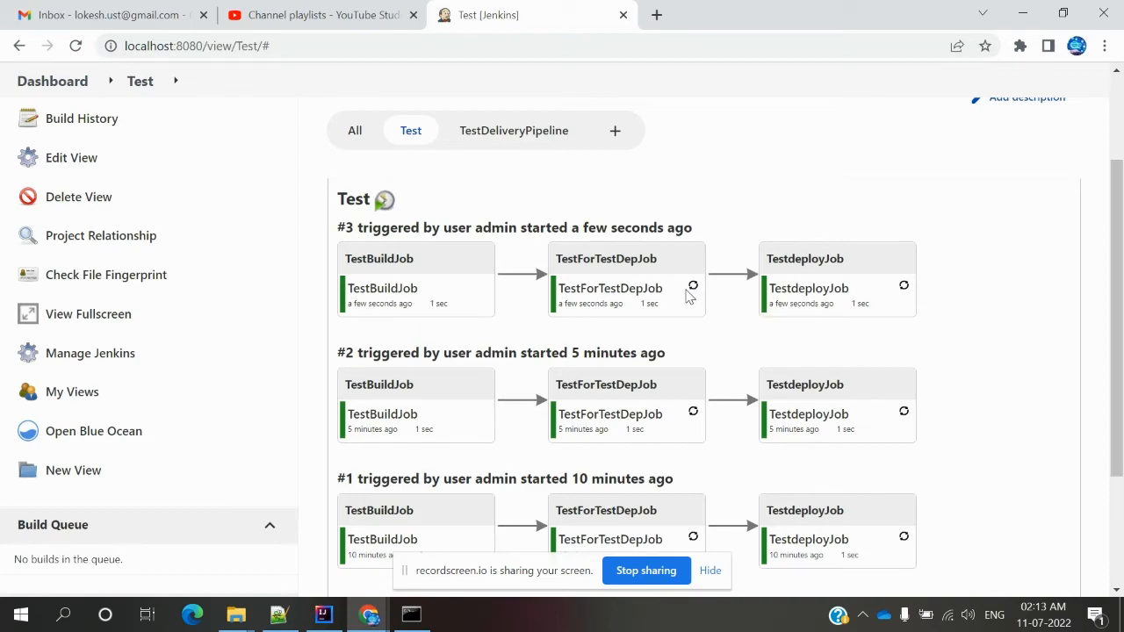
click(418, 130)
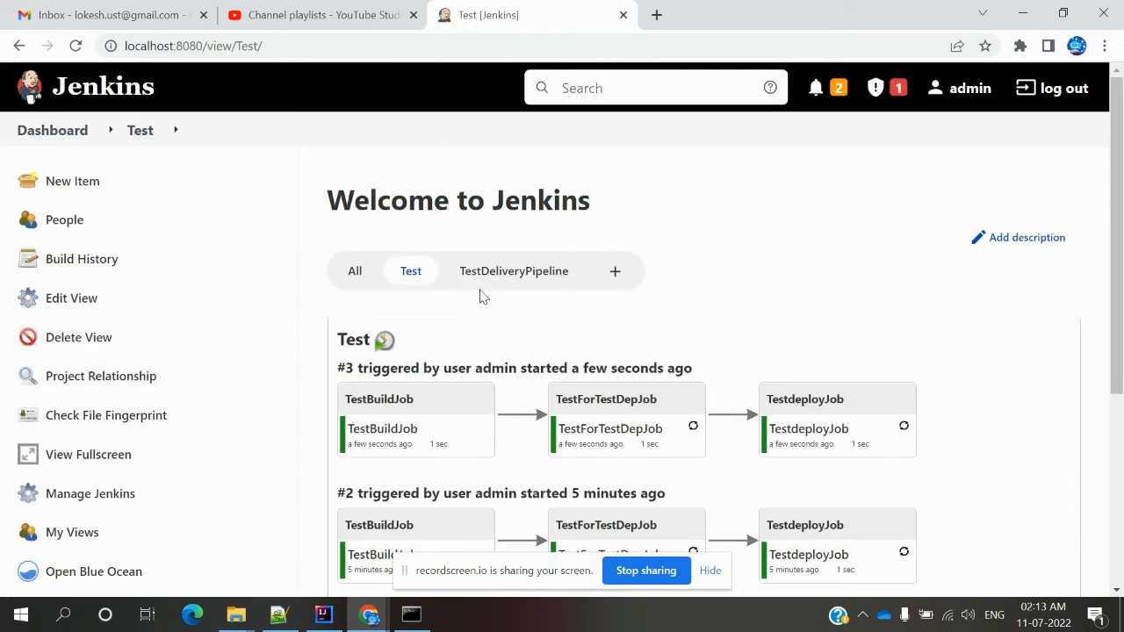
click(431, 275)
click(434, 273)
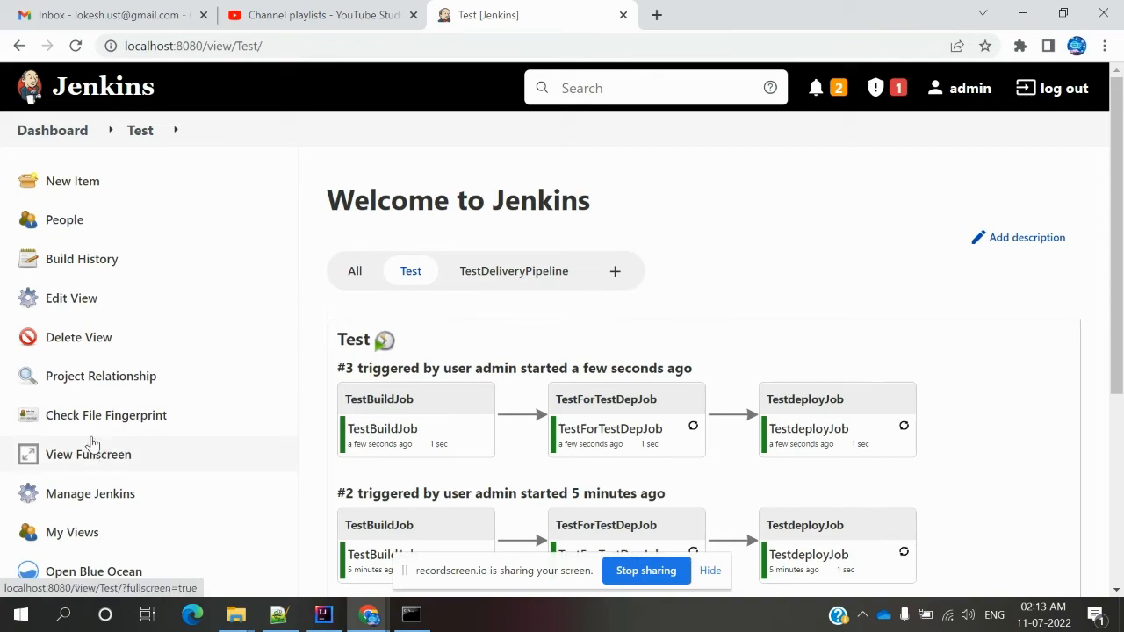
Look at the Test view's configuration page and its build history.
click(83, 305)
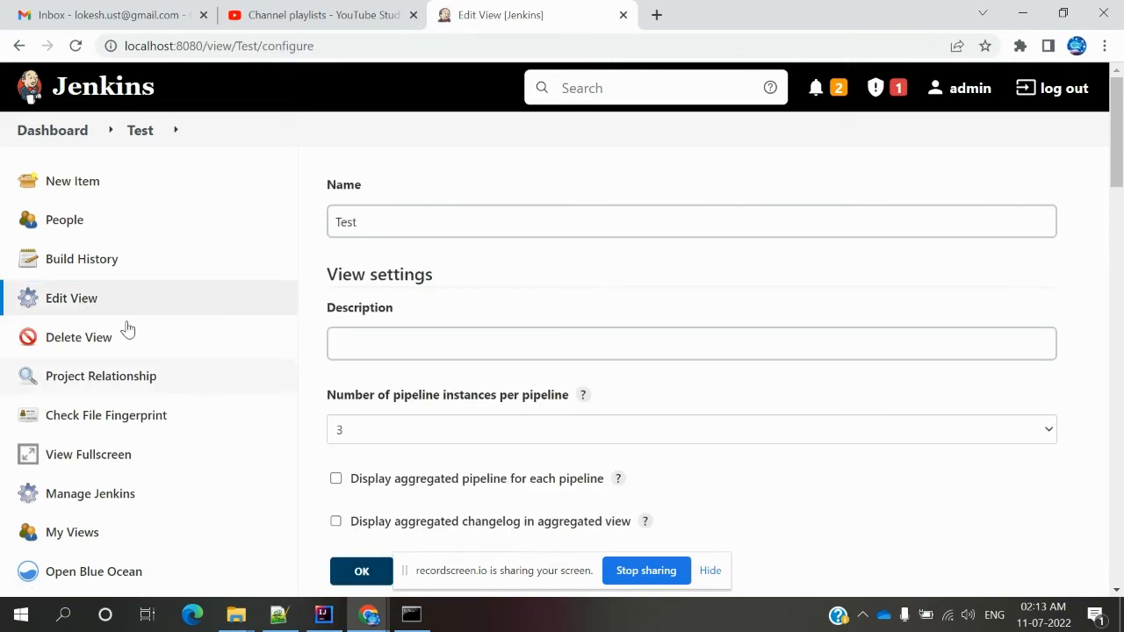
click(118, 262)
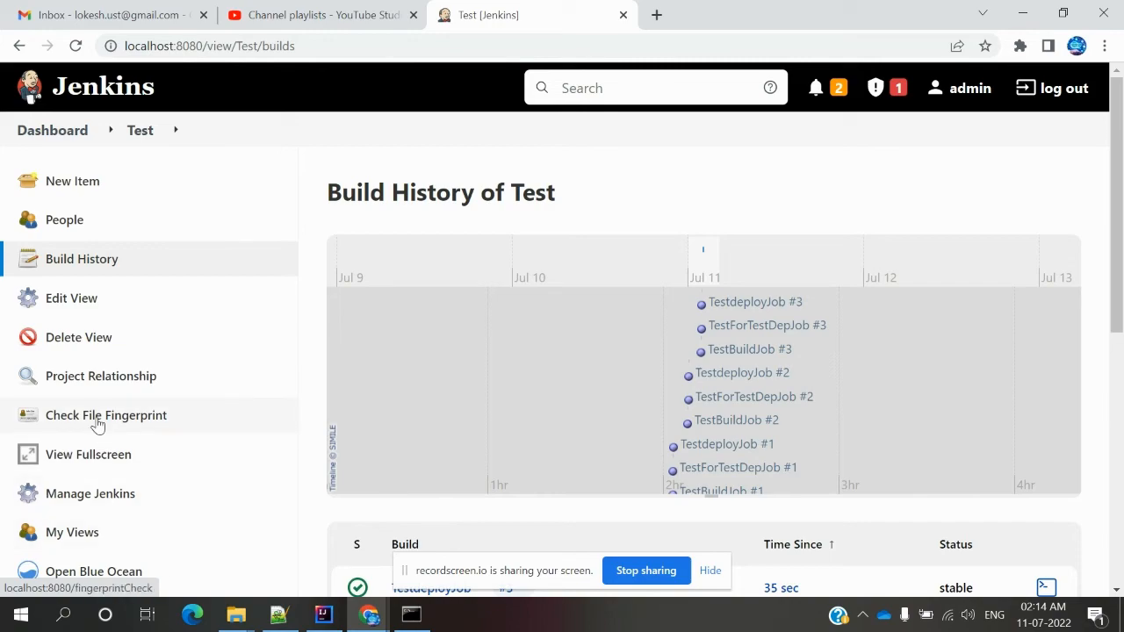
Return to the Test view's pipeline runs and rebuild TestForTestDepJob in run #3.
click(19, 46)
click(19, 46)
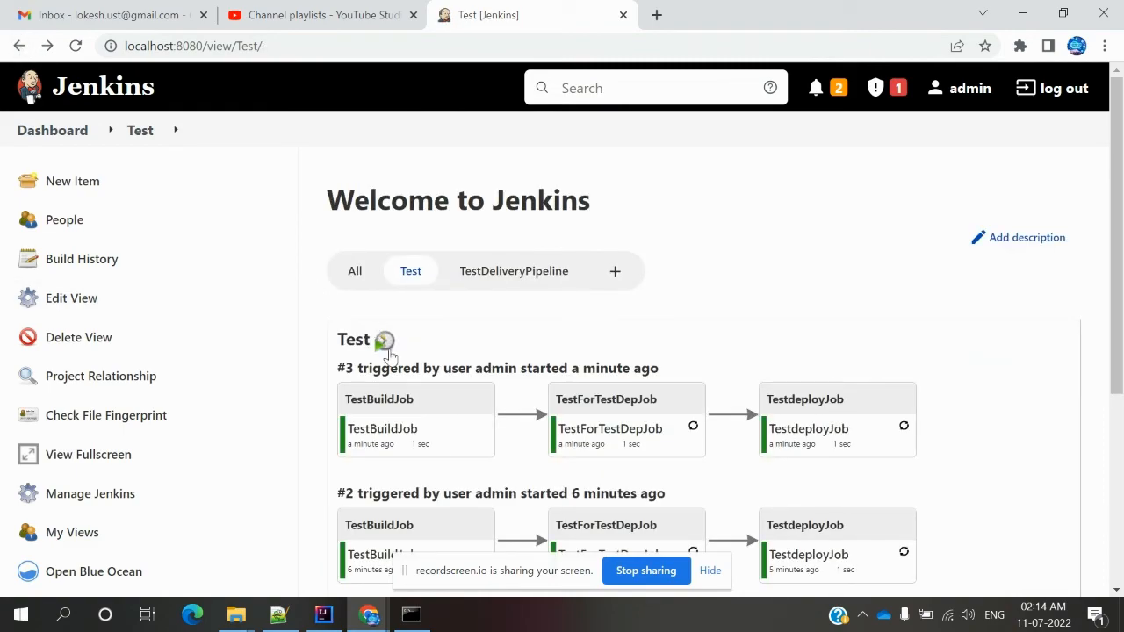
click(693, 427)
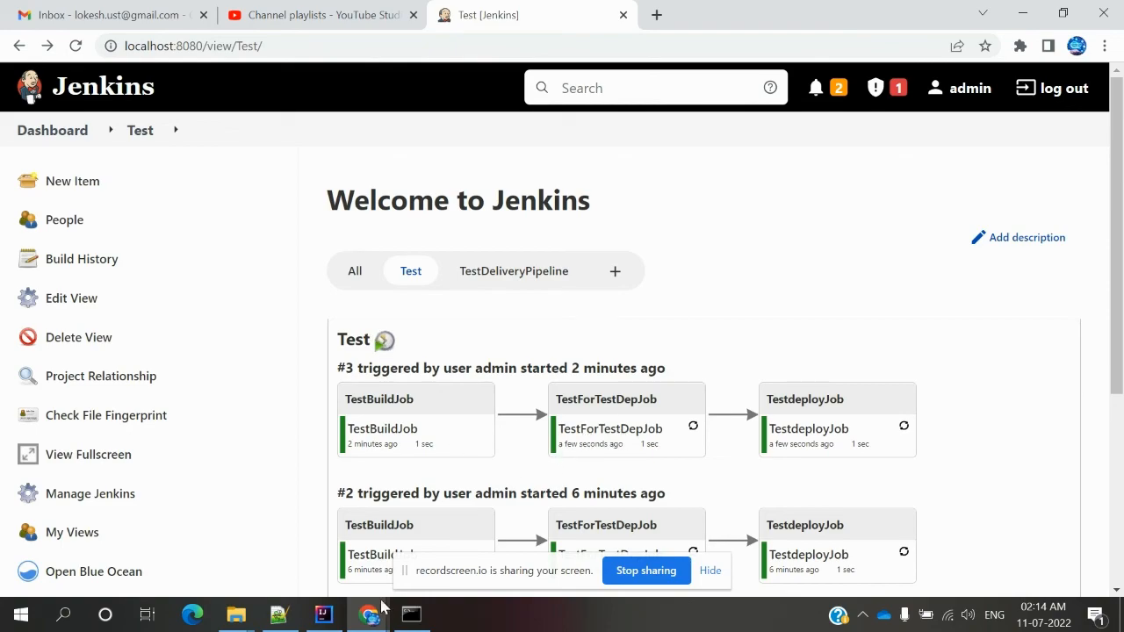
Switch to Notepad++ to review the delivery pipeline setup notes down to Step 4, and return to Jenkins in the browser.
click(295, 620)
click(285, 465)
key(Down)
key(Down)
key(End)
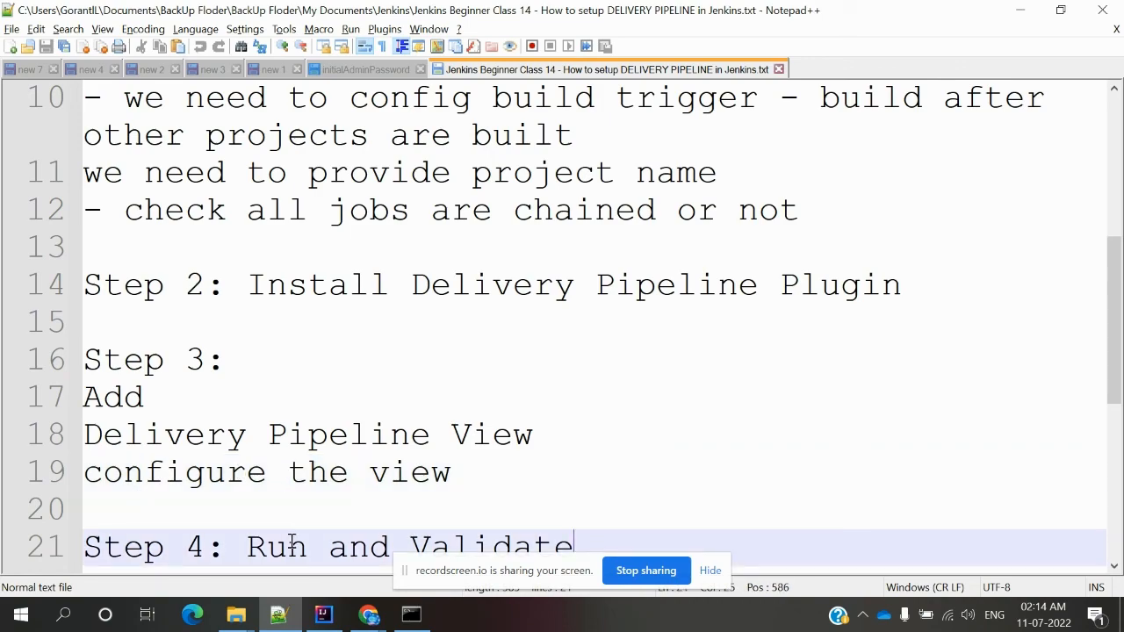
key(alt+Tab)
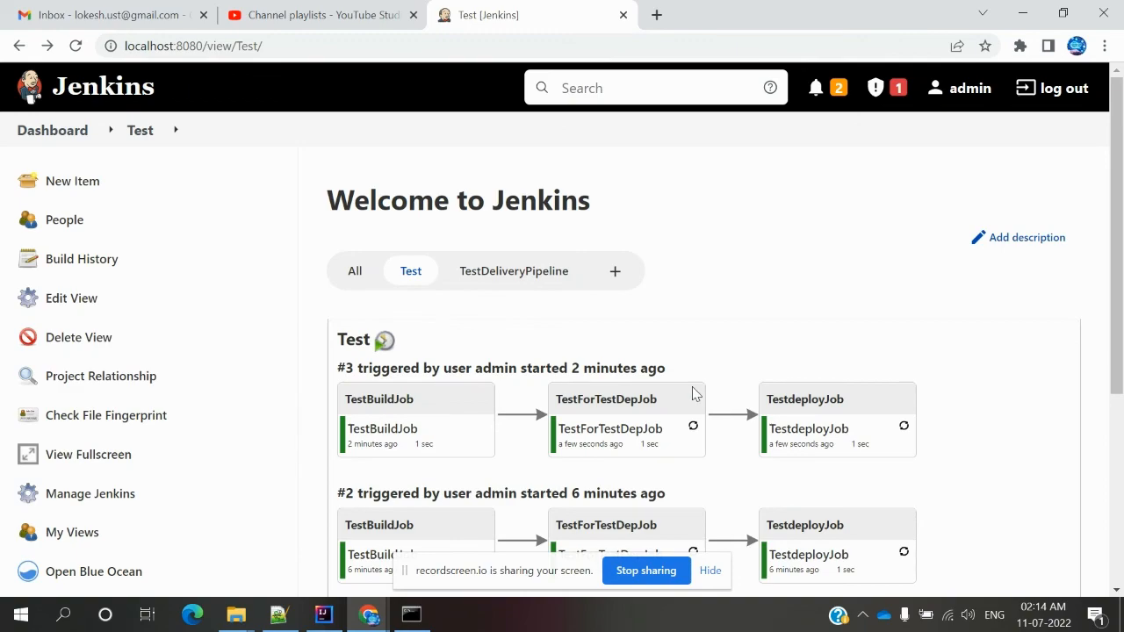